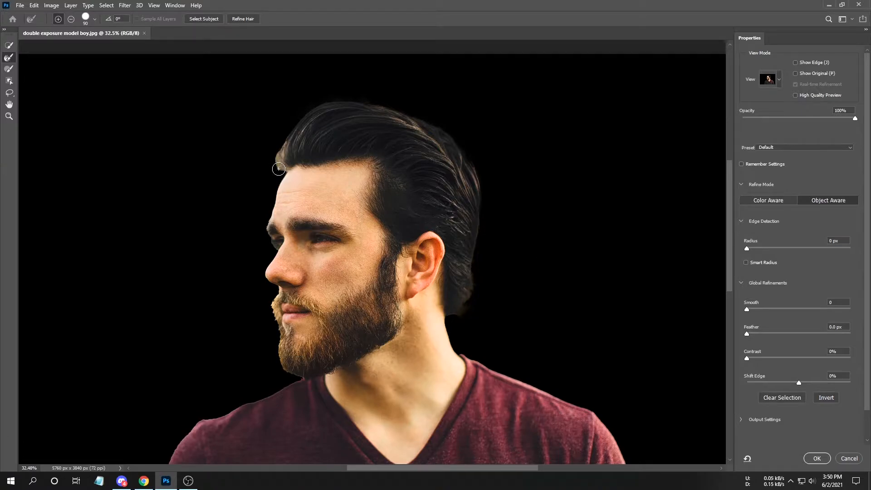
Refine the selection edge around the man's hair, forehead, beard and neck with the Refine Edge Brush.
{"action": "mouse_move", "coordinate": [276, 164]}
{"action": "left_mouse_down"}
{"action": "mouse_move", "coordinate": [294, 124]}
{"action": "mouse_move", "coordinate": [322, 103]}
{"action": "mouse_move", "coordinate": [368, 105]}
{"action": "mouse_move", "coordinate": [446, 129]}
{"action": "mouse_move", "coordinate": [468, 160]}
{"action": "mouse_move", "coordinate": [470, 202]}
{"action": "left_mouse_up"}
{"action": "mouse_move", "coordinate": [467, 152]}
{"action": "left_mouse_down"}
{"action": "mouse_move", "coordinate": [485, 201]}
{"action": "mouse_move", "coordinate": [479, 240]}
{"action": "mouse_move", "coordinate": [472, 287]}
{"action": "mouse_move", "coordinate": [446, 323]}
{"action": "left_mouse_up"}
{"action": "mouse_move", "coordinate": [270, 222]}
{"action": "left_mouse_down"}
{"action": "mouse_move", "coordinate": [280, 264]}
{"action": "mouse_move", "coordinate": [278, 337]}
{"action": "mouse_move", "coordinate": [298, 395]}
{"action": "mouse_move", "coordinate": [279, 396]}
{"action": "left_mouse_up"}
{"action": "mouse_move", "coordinate": [272, 285]}
{"action": "left_mouse_down"}
{"action": "mouse_move", "coordinate": [275, 344]}
{"action": "mouse_move", "coordinate": [299, 377]}
{"action": "mouse_move", "coordinate": [335, 379]}
{"action": "mouse_move", "coordinate": [312, 394]}
{"action": "left_mouse_up"}
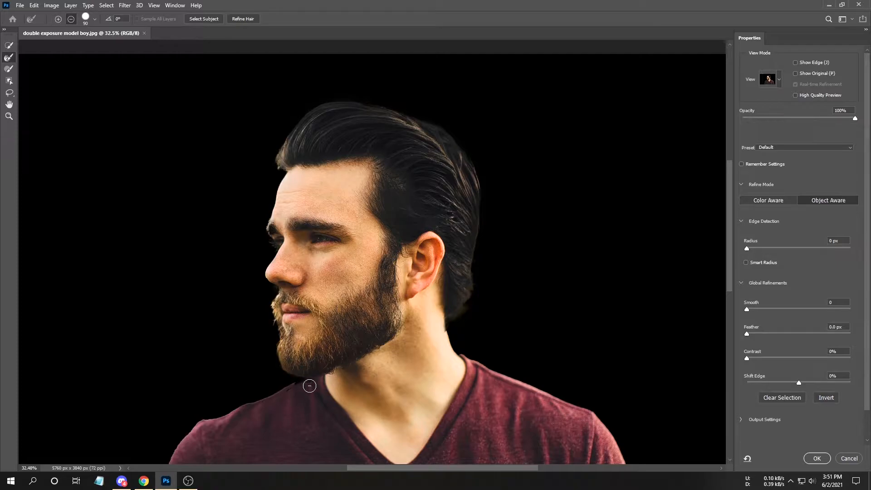
{"action": "key", "text": "alt"}
{"action": "mouse_move", "coordinate": [276, 184]}
{"action": "left_mouse_down"}
{"action": "mouse_move", "coordinate": [301, 129]}
{"action": "mouse_move", "coordinate": [386, 102]}
{"action": "left_mouse_up"}
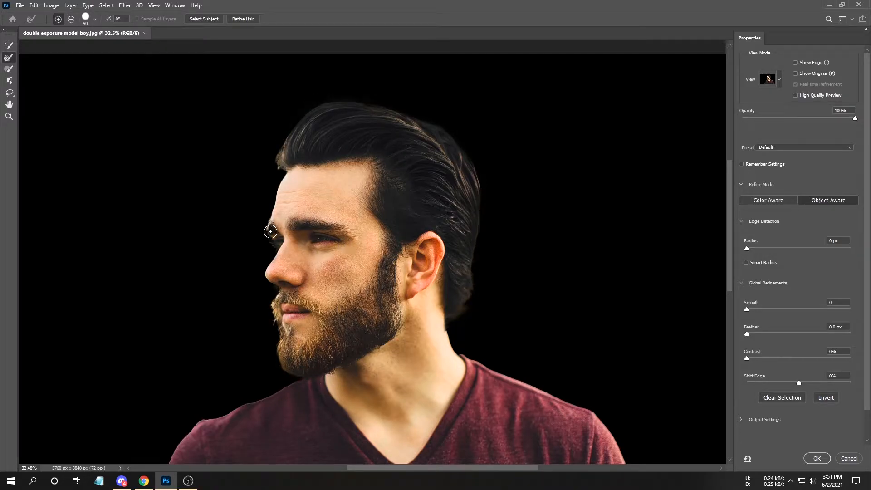
Raise the edge detection radius and apply the refined selection as a layer mask on the portrait.
{"action": "left_click_drag", "start_coordinate": [752, 249], "coordinate": [805, 249]}
{"action": "left_click", "coordinate": [812, 459]}
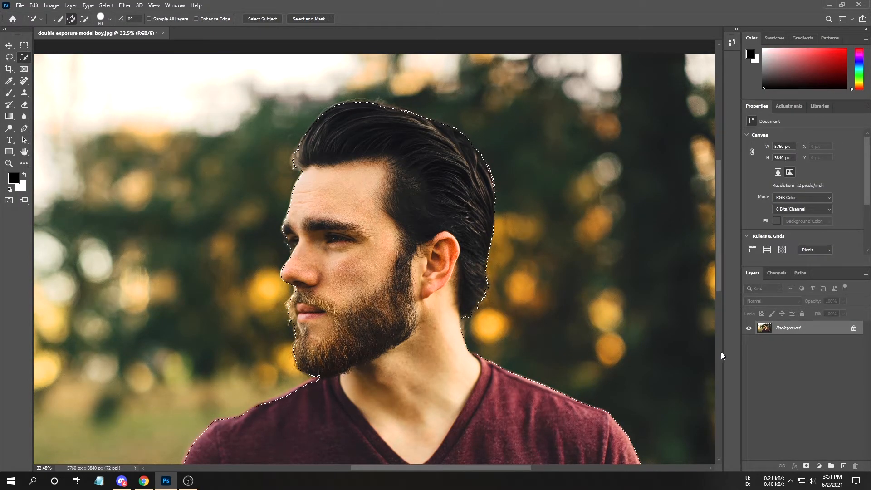
{"action": "left_click", "coordinate": [806, 465]}
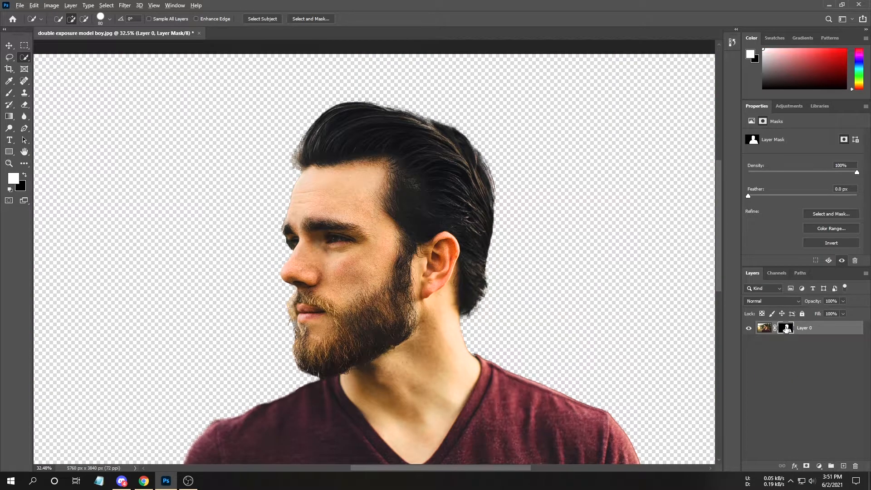
Show the layer mask alone and burn its grey edge around the hair and back of the head, with the range set to Shadows.
{"action": "left_click", "coordinate": [786, 328], "text": "alt"}
{"action": "scroll", "coordinate": [352, 285], "scroll_direction": "up", "scroll_amount": 4}
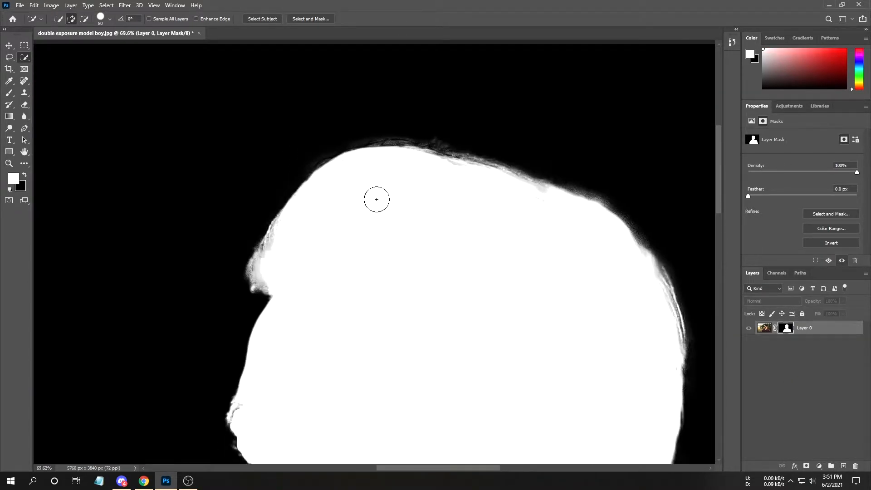
{"action": "left_click", "coordinate": [9, 128]}
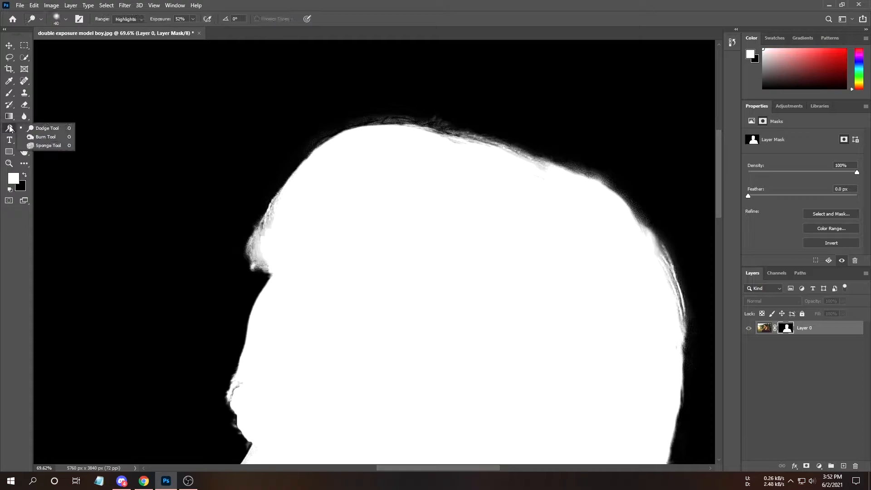
{"action": "left_click", "coordinate": [45, 136]}
{"action": "left_click", "coordinate": [115, 20]}
{"action": "left_click", "coordinate": [124, 26]}
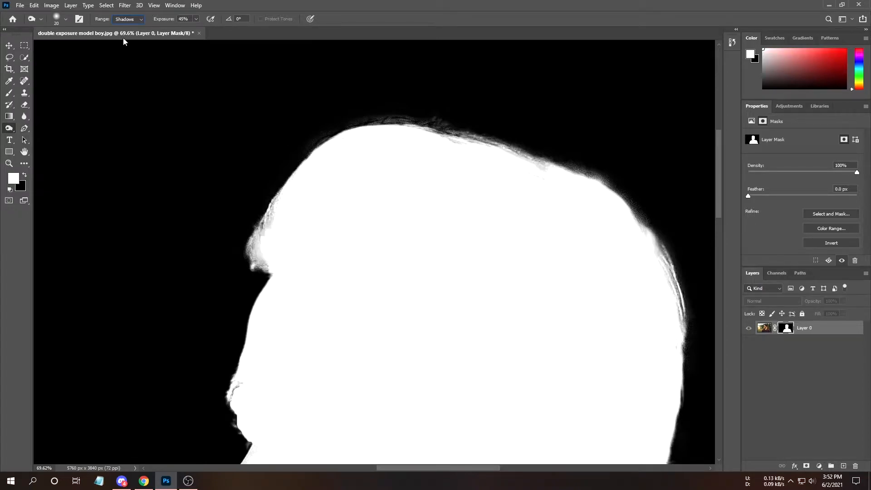
{"action": "mouse_move", "coordinate": [292, 149]}
{"action": "left_mouse_down"}
{"action": "mouse_move", "coordinate": [347, 117]}
{"action": "mouse_move", "coordinate": [454, 123]}
{"action": "left_mouse_up"}
{"action": "mouse_move", "coordinate": [573, 142]}
{"action": "left_mouse_down"}
{"action": "mouse_move", "coordinate": [577, 164]}
{"action": "mouse_move", "coordinate": [637, 189]}
{"action": "mouse_move", "coordinate": [667, 221]}
{"action": "left_mouse_up"}
{"action": "left_click_drag", "start_coordinate": [539, 249], "coordinate": [319, 79]}
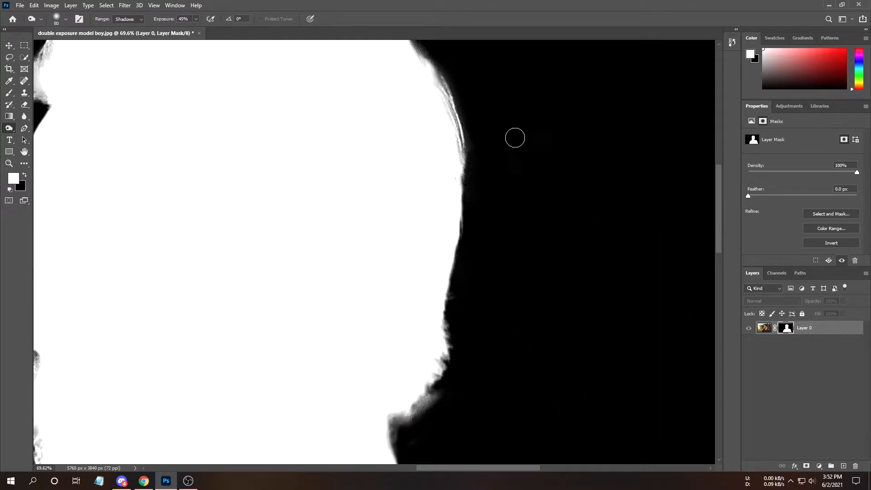
{"action": "left_click_drag", "start_coordinate": [488, 282], "coordinate": [476, 170]}
{"action": "mouse_move", "coordinate": [426, 268]}
{"action": "left_mouse_down"}
{"action": "mouse_move", "coordinate": [414, 263]}
{"action": "mouse_move", "coordinate": [381, 309]}
{"action": "mouse_move", "coordinate": [405, 324]}
{"action": "left_mouse_up"}
Burn the mask's dark edge along the face profile, from the forehead past the nose and beard to the chin.
{"action": "left_click_drag", "start_coordinate": [159, 363], "coordinate": [494, 317]}
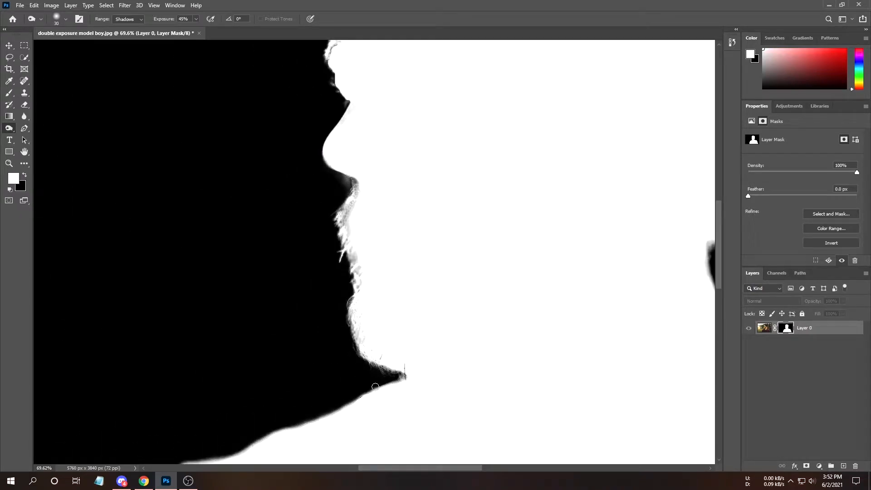
{"action": "left_click_drag", "start_coordinate": [313, 214], "coordinate": [314, 269]}
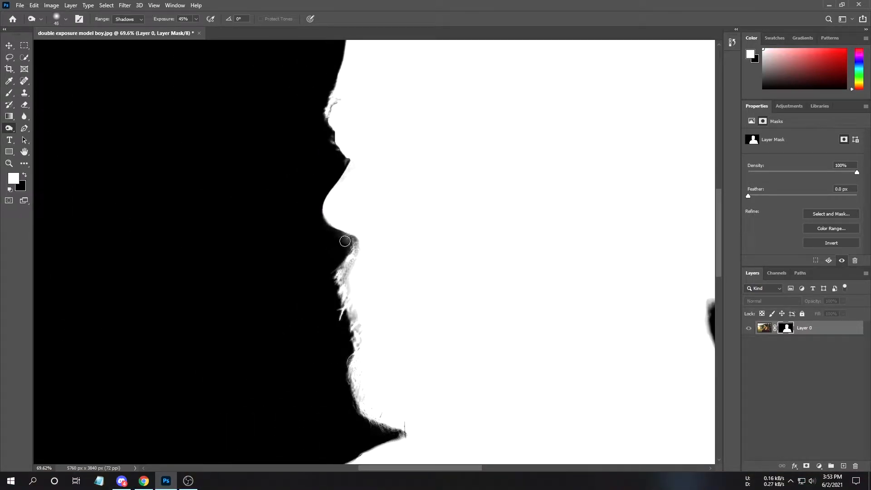
{"action": "scroll", "coordinate": [313, 179], "scroll_direction": "up", "scroll_amount": 3}
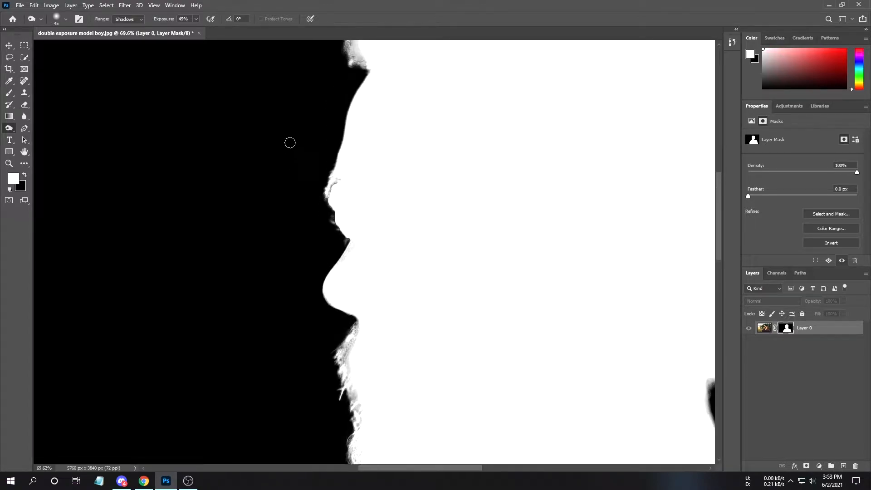
{"action": "scroll", "coordinate": [292, 152], "scroll_direction": "down", "scroll_amount": 2}
{"action": "scroll", "coordinate": [349, 393], "scroll_direction": "down", "scroll_amount": 2}
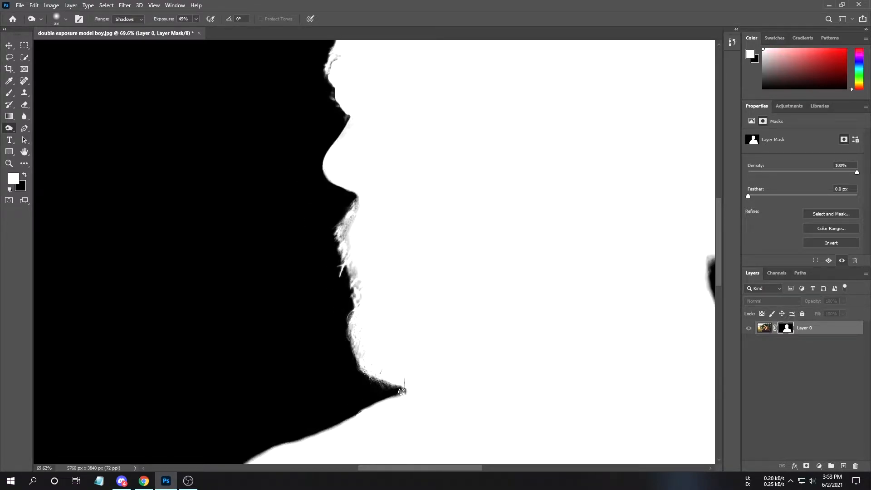
Burn the soft mask edge along the shoulders and sleeves with a larger brush.
{"action": "scroll", "coordinate": [386, 395], "scroll_direction": "down", "scroll_amount": 4}
{"action": "key", "text": "bracketright"}
{"action": "key", "text": "bracketright"}
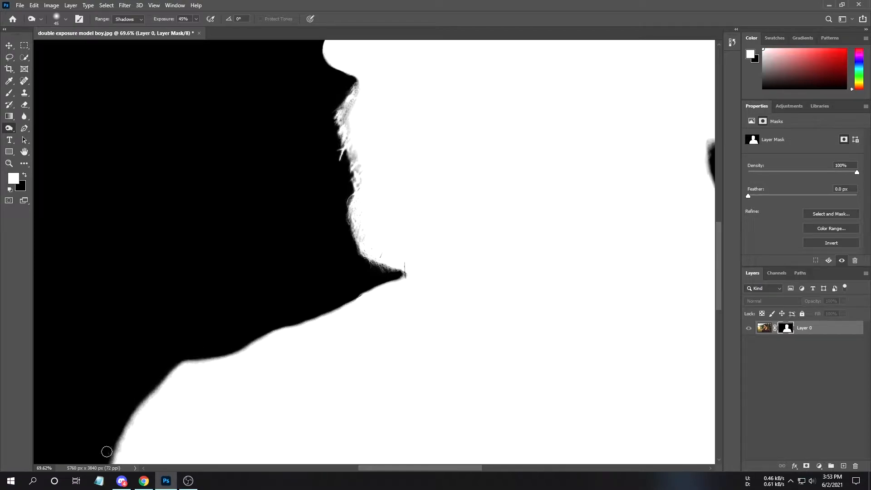
{"action": "scroll", "coordinate": [204, 290], "scroll_direction": "down", "scroll_amount": 1}
{"action": "key", "text": "super"}
{"action": "left_click", "coordinate": [317, 124]}
{"action": "scroll", "coordinate": [290, 176], "scroll_direction": "down", "scroll_amount": 5}
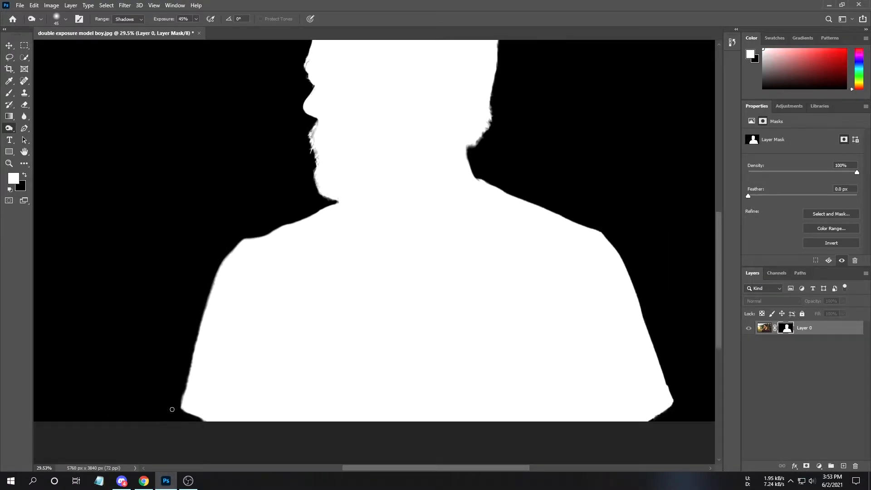
{"action": "scroll", "coordinate": [221, 251], "scroll_direction": "up", "scroll_amount": 5}
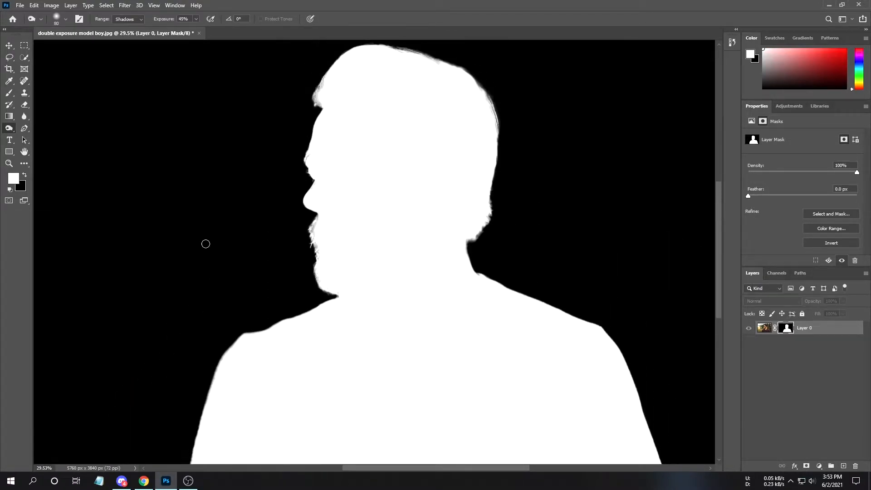
Dodge the mask's edge at the front hairline and eyebrow with the Dodge tool, with the range set to Highlights.
{"action": "right_click", "coordinate": [10, 128]}
{"action": "left_click", "coordinate": [45, 129]}
{"action": "left_click", "coordinate": [141, 21]}
{"action": "left_click", "coordinate": [132, 44]}
{"action": "scroll", "coordinate": [325, 225], "scroll_direction": "up", "scroll_amount": 5}
{"action": "mouse_move", "coordinate": [322, 167]}
{"action": "left_mouse_down"}
{"action": "mouse_move", "coordinate": [326, 109]}
{"action": "mouse_move", "coordinate": [299, 151]}
{"action": "mouse_move", "coordinate": [309, 118]}
{"action": "mouse_move", "coordinate": [291, 183]}
{"action": "mouse_move", "coordinate": [312, 203]}
{"action": "mouse_move", "coordinate": [296, 152]}
{"action": "left_mouse_up"}
{"action": "scroll", "coordinate": [254, 334], "scroll_direction": "down", "scroll_amount": 3}
{"action": "left_click_drag", "start_coordinate": [254, 334], "coordinate": [259, 316]}
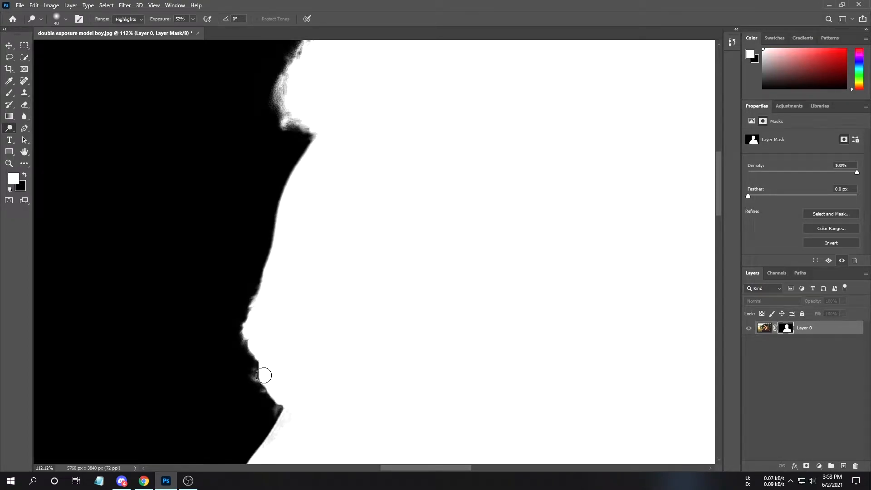
{"action": "scroll", "coordinate": [263, 375], "scroll_direction": "up", "scroll_amount": 3}
{"action": "mouse_move", "coordinate": [242, 302]}
{"action": "left_mouse_down"}
{"action": "mouse_move", "coordinate": [291, 338]}
{"action": "mouse_move", "coordinate": [301, 375]}
{"action": "left_mouse_up"}
{"action": "scroll", "coordinate": [340, 347], "scroll_direction": "down", "scroll_amount": 6}
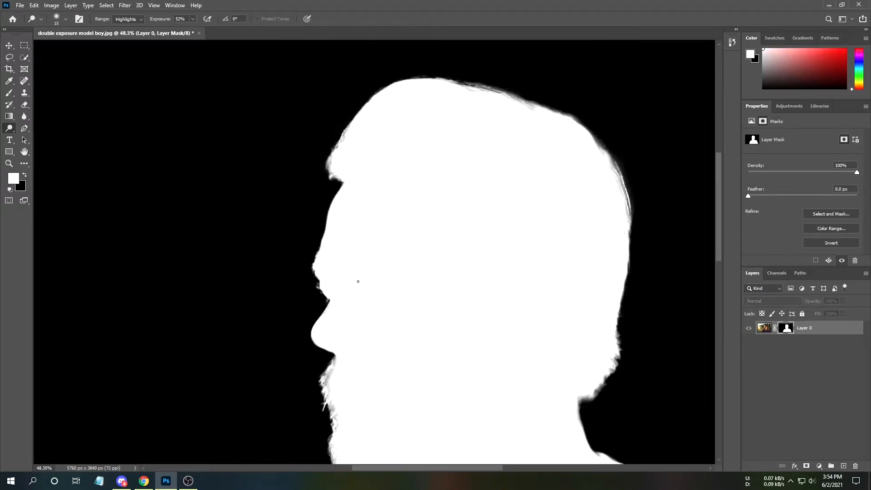
Dodge the mask edge just beneath the nose.
{"action": "scroll", "coordinate": [357, 281], "scroll_direction": "up", "scroll_amount": 5}
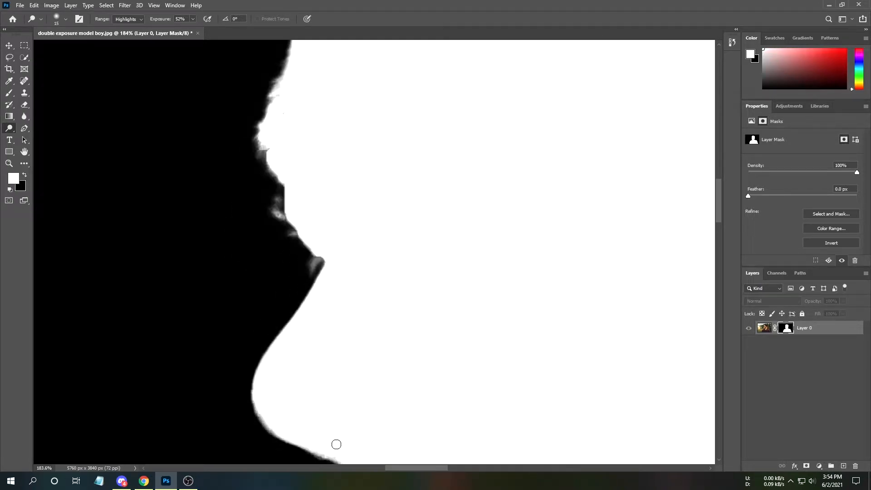
{"action": "scroll", "coordinate": [327, 437], "scroll_direction": "down", "scroll_amount": 2}
{"action": "mouse_move", "coordinate": [347, 372]}
{"action": "left_mouse_down"}
{"action": "mouse_move", "coordinate": [336, 391]}
{"action": "mouse_move", "coordinate": [344, 364]}
{"action": "left_mouse_up"}
Dodge the grey areas of the mask along the moustache and beard down to the underside of the chin.
{"action": "scroll", "coordinate": [344, 374], "scroll_direction": "down", "scroll_amount": 4}
{"action": "scroll", "coordinate": [344, 370], "scroll_direction": "down", "scroll_amount": 1}
{"action": "scroll", "coordinate": [344, 370], "scroll_direction": "up", "scroll_amount": 2}
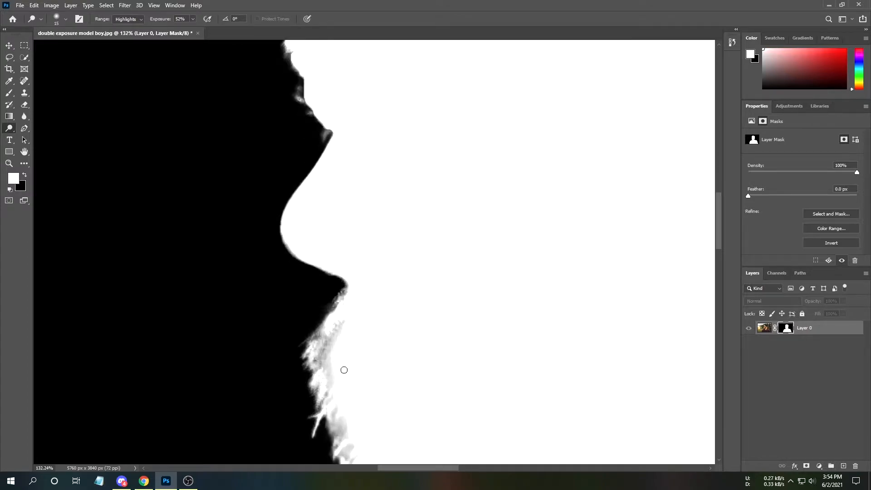
{"action": "mouse_move", "coordinate": [347, 327]}
{"action": "left_mouse_down"}
{"action": "mouse_move", "coordinate": [323, 348]}
{"action": "mouse_move", "coordinate": [336, 368]}
{"action": "mouse_move", "coordinate": [327, 394]}
{"action": "mouse_move", "coordinate": [335, 419]}
{"action": "left_mouse_up"}
{"action": "scroll", "coordinate": [350, 371], "scroll_direction": "down", "scroll_amount": 2}
{"action": "key", "text": "bracketright"}
{"action": "left_click_drag", "start_coordinate": [340, 320], "coordinate": [352, 385]}
{"action": "scroll", "coordinate": [353, 355], "scroll_direction": "down", "scroll_amount": 2}
{"action": "mouse_move", "coordinate": [351, 346]}
{"action": "left_mouse_down"}
{"action": "mouse_move", "coordinate": [349, 324]}
{"action": "mouse_move", "coordinate": [357, 360]}
{"action": "left_mouse_up"}
{"action": "mouse_move", "coordinate": [403, 399]}
{"action": "left_mouse_down"}
{"action": "mouse_move", "coordinate": [448, 428]}
{"action": "mouse_move", "coordinate": [439, 442]}
{"action": "mouse_move", "coordinate": [442, 420]}
{"action": "left_mouse_up"}
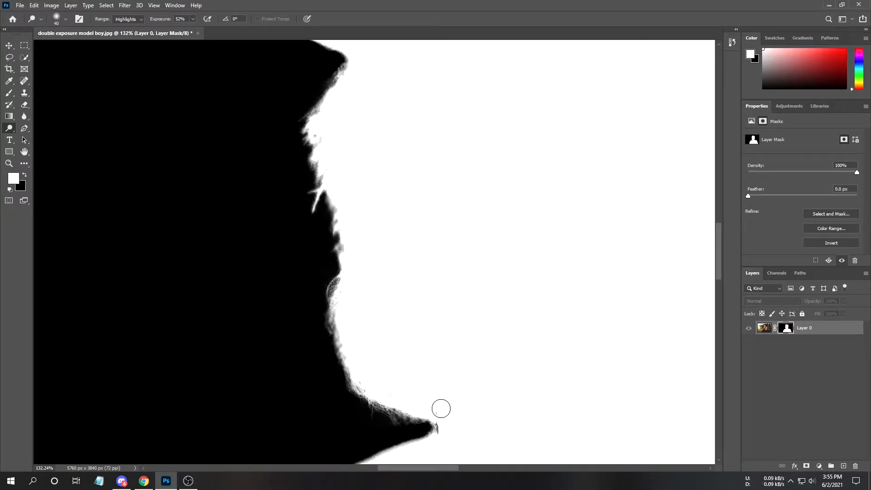
Dodge the mask's grey hair edge at the nape and along the back of the head.
{"action": "scroll", "coordinate": [466, 309], "scroll_direction": "down", "scroll_amount": 4}
{"action": "key", "text": "ctrl+0"}
{"action": "scroll", "coordinate": [482, 242], "scroll_direction": "up", "scroll_amount": 15}
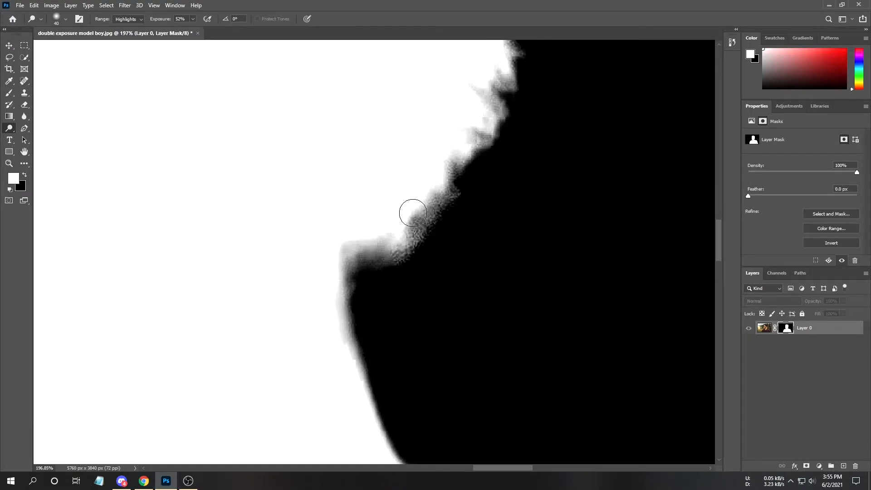
{"action": "scroll", "coordinate": [476, 144], "scroll_direction": "down", "scroll_amount": 7}
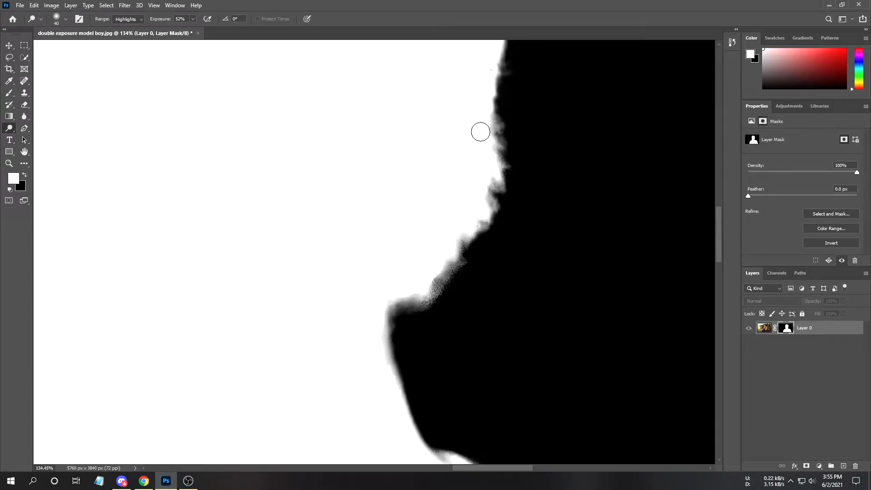
{"action": "scroll", "coordinate": [474, 164], "scroll_direction": "up", "scroll_amount": 5}
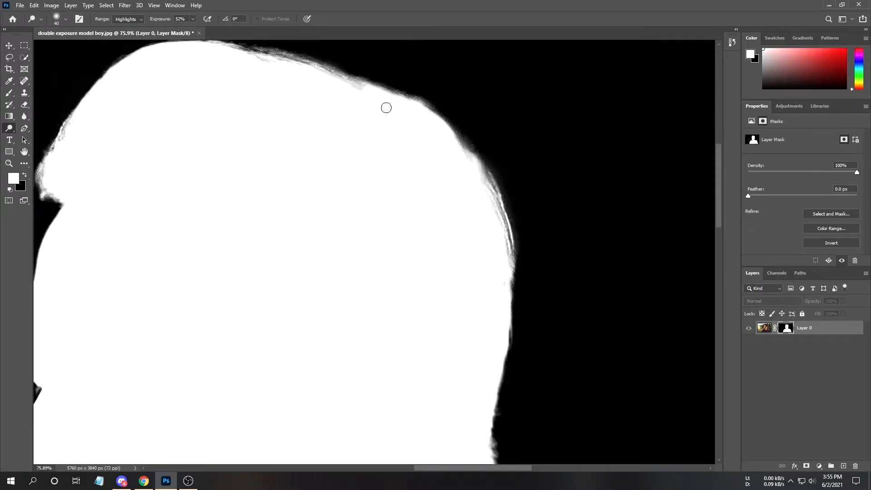
{"action": "mouse_move", "coordinate": [476, 177]}
{"action": "left_mouse_down"}
{"action": "mouse_move", "coordinate": [489, 185]}
{"action": "mouse_move", "coordinate": [505, 280]}
{"action": "left_mouse_up"}
Burn the outer mask edge over the top of the hair and down the back of the head to the nape.
{"action": "scroll", "coordinate": [484, 227], "scroll_direction": "up", "scroll_amount": 2}
{"action": "right_click", "coordinate": [10, 129]}
{"action": "left_click", "coordinate": [46, 137]}
{"action": "mouse_move", "coordinate": [172, 103]}
{"action": "left_mouse_down"}
{"action": "mouse_move", "coordinate": [239, 108]}
{"action": "mouse_move", "coordinate": [407, 153]}
{"action": "mouse_move", "coordinate": [511, 230]}
{"action": "mouse_move", "coordinate": [505, 249]}
{"action": "mouse_move", "coordinate": [517, 298]}
{"action": "mouse_move", "coordinate": [568, 311]}
{"action": "left_mouse_up"}
{"action": "scroll", "coordinate": [517, 313], "scroll_direction": "down", "scroll_amount": 3}
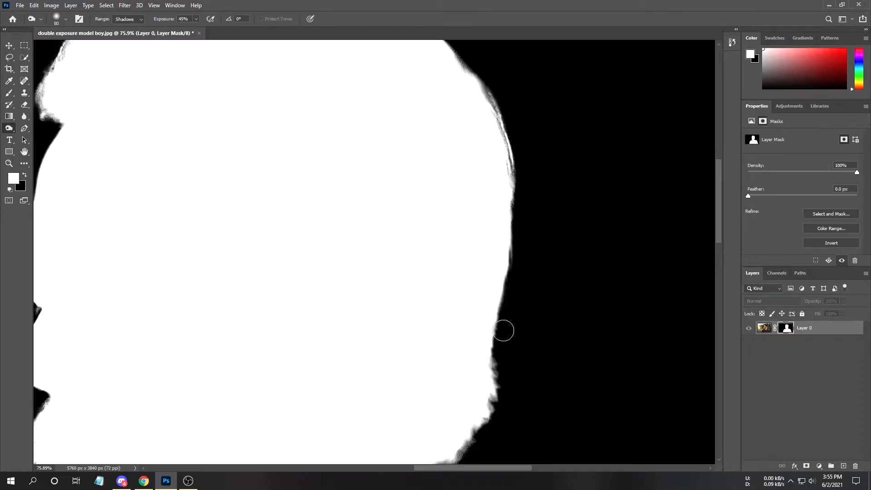
{"action": "scroll", "coordinate": [502, 325], "scroll_direction": "down", "scroll_amount": 2}
{"action": "scroll", "coordinate": [509, 356], "scroll_direction": "down", "scroll_amount": 3}
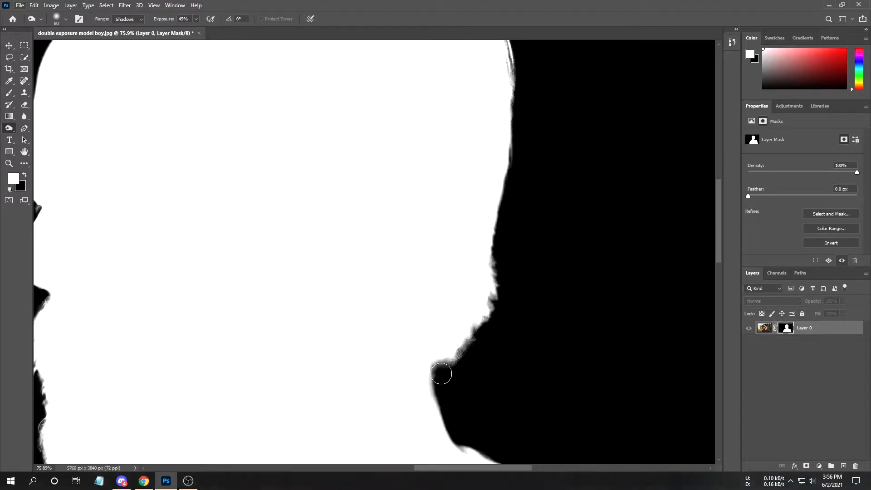
{"action": "left_click_drag", "start_coordinate": [469, 360], "coordinate": [489, 327]}
Dodge the remaining grey strands at the back, crown and front of the hair, then return to the layer's image view.
{"action": "scroll", "coordinate": [480, 245], "scroll_direction": "up", "scroll_amount": 10}
{"action": "right_click", "coordinate": [10, 128]}
{"action": "left_click", "coordinate": [41, 128]}
{"action": "left_click_drag", "start_coordinate": [482, 211], "coordinate": [499, 244]}
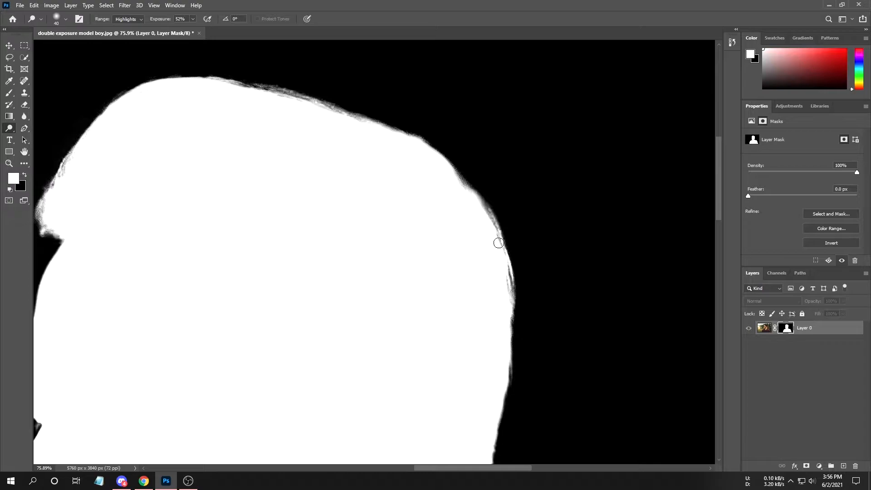
{"action": "mouse_move", "coordinate": [512, 303]}
{"action": "left_mouse_down"}
{"action": "mouse_move", "coordinate": [499, 231]}
{"action": "mouse_move", "coordinate": [460, 192]}
{"action": "left_mouse_up"}
{"action": "left_click_drag", "start_coordinate": [236, 90], "coordinate": [287, 96]}
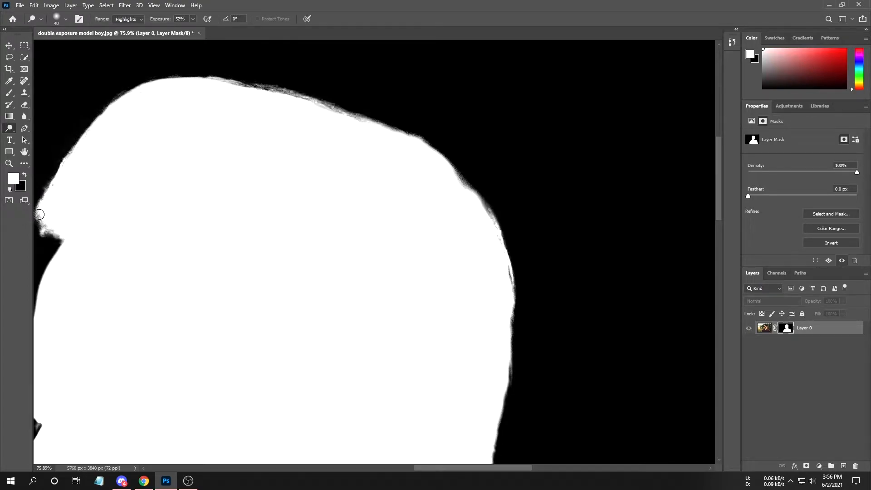
{"action": "scroll", "coordinate": [153, 224], "scroll_direction": "down", "scroll_amount": 7}
{"action": "left_click_drag", "start_coordinate": [156, 328], "coordinate": [348, 220]}
{"action": "left_click", "coordinate": [766, 329]}
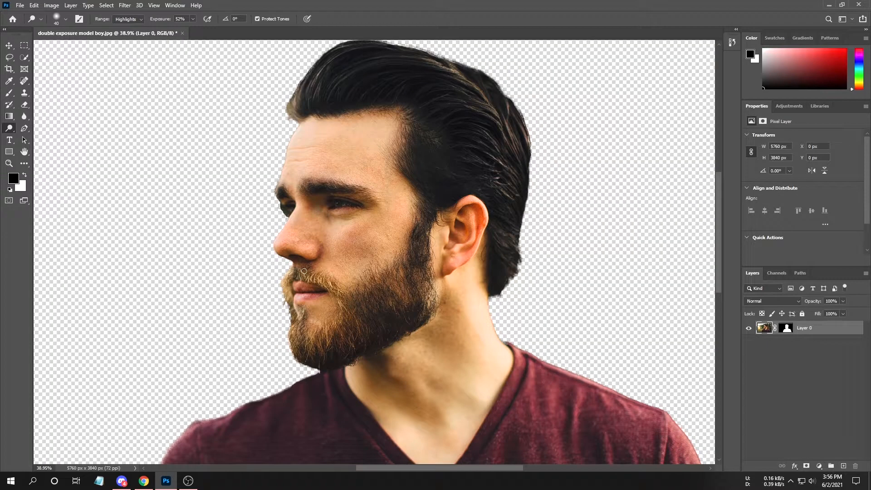
Save the cutout on the computer as the Photoshop file "double exposure model boy" in the nomans work folder.
{"action": "scroll", "coordinate": [315, 209], "scroll_direction": "down", "scroll_amount": 7}
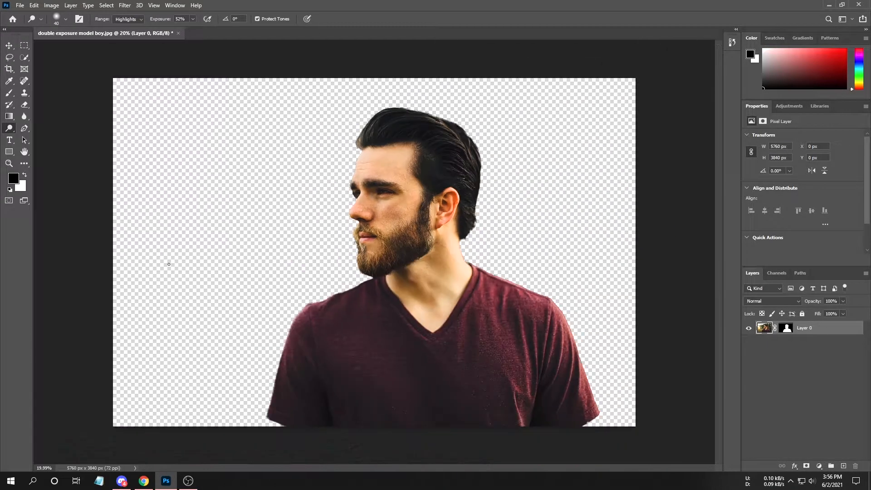
{"action": "left_click", "coordinate": [20, 6]}
{"action": "left_click", "coordinate": [44, 107]}
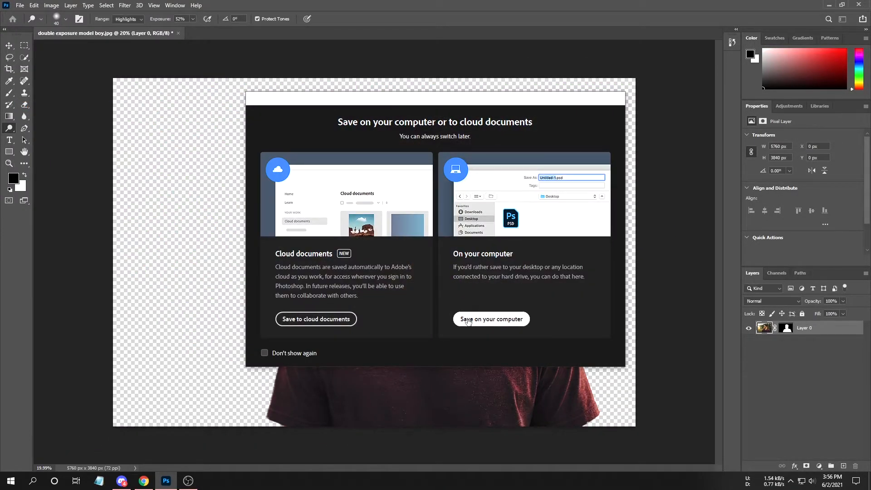
{"action": "left_click", "coordinate": [465, 317]}
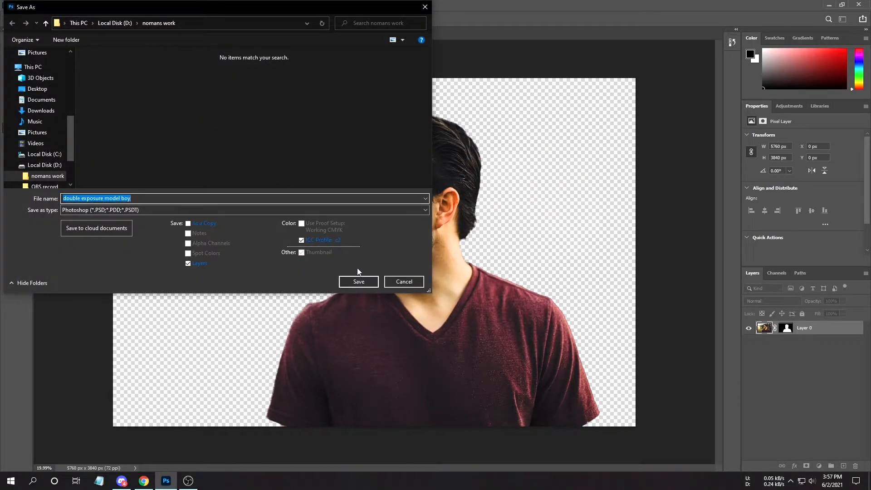
{"action": "left_click", "coordinate": [356, 281]}
{"action": "left_click", "coordinate": [546, 135]}
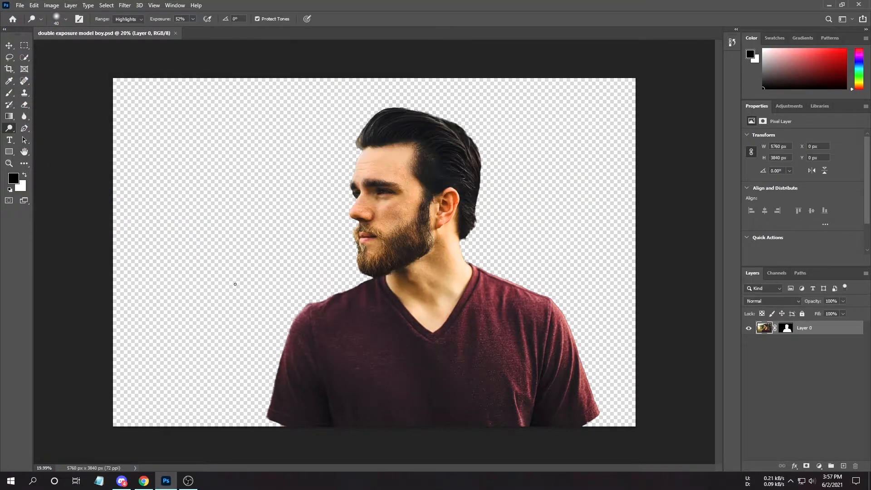
Create a new document from the Default Photoshop Size preset, in pixels, 1920 wide by 1080 high.
{"action": "left_click", "coordinate": [8, 46]}
{"action": "left_click", "coordinate": [20, 5]}
{"action": "left_click", "coordinate": [32, 16]}
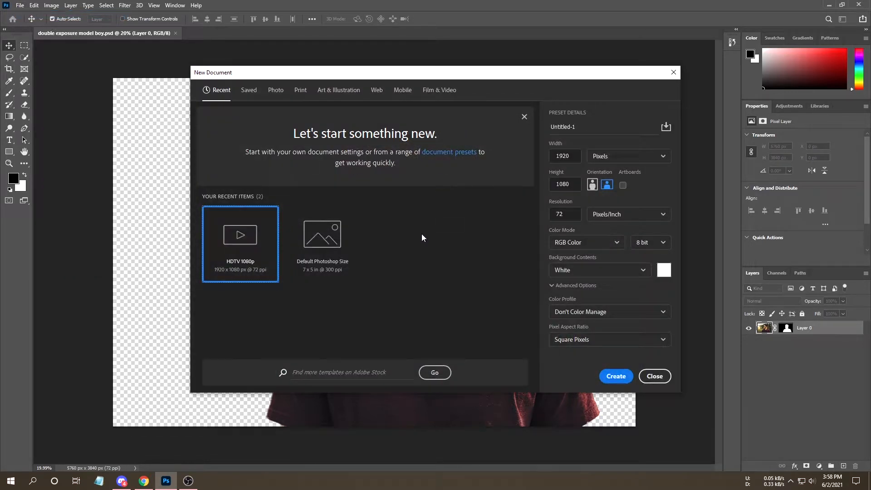
{"action": "left_click", "coordinate": [326, 245]}
{"action": "left_click", "coordinate": [660, 157]}
{"action": "left_click", "coordinate": [633, 171]}
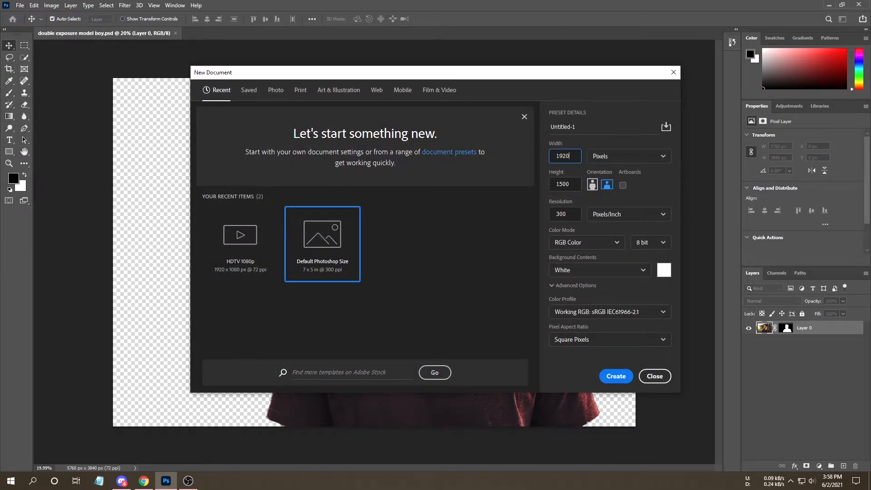
{"action": "left_click", "coordinate": [563, 183]}
{"action": "left_click", "coordinate": [612, 376]}
Bring the masked portrait layer from the PSD into the new document with the Move tool.
{"action": "left_click", "coordinate": [104, 33]}
{"action": "left_click_drag", "start_coordinate": [350, 270], "coordinate": [356, 247]}
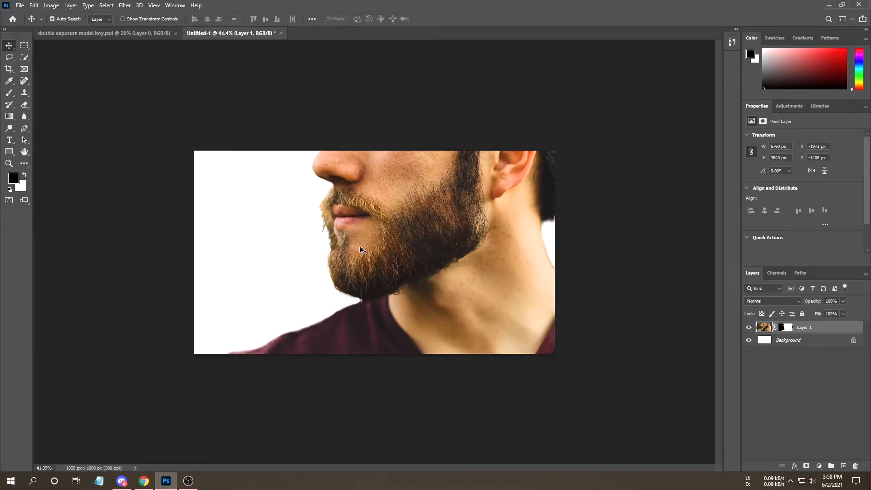
Scale the portrait layer down to about 31.4% and position it so the head and shoulders fill the canvas height near the centre.
{"action": "key", "text": "ctrl+t"}
{"action": "key", "text": "ctrl+0"}
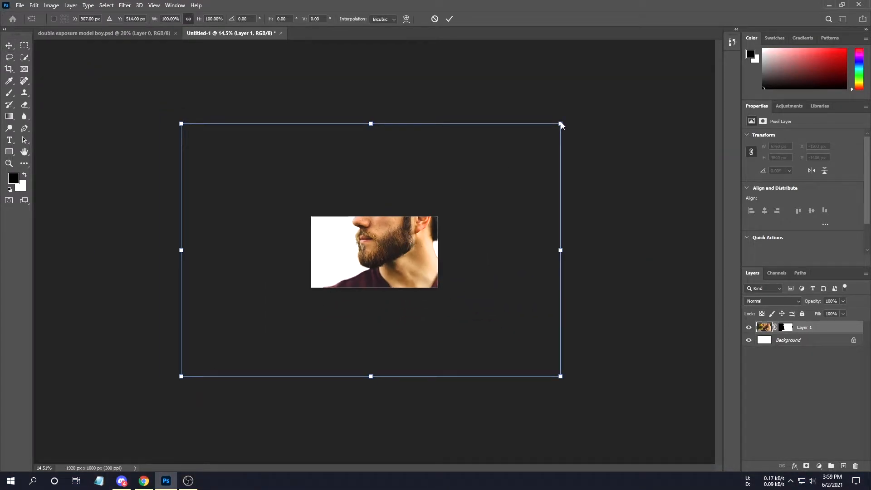
{"action": "left_click_drag", "start_coordinate": [560, 126], "coordinate": [397, 233]}
{"action": "left_click_drag", "start_coordinate": [356, 255], "coordinate": [375, 246]}
{"action": "scroll", "coordinate": [384, 252], "scroll_direction": "up", "scroll_amount": 4}
{"action": "scroll", "coordinate": [384, 252], "scroll_direction": "up", "scroll_amount": 7}
{"action": "left_click_drag", "start_coordinate": [491, 169], "coordinate": [527, 145]}
{"action": "left_click_drag", "start_coordinate": [442, 288], "coordinate": [428, 289]}
{"action": "left_click_drag", "start_coordinate": [513, 145], "coordinate": [538, 128]}
{"action": "left_click_drag", "start_coordinate": [417, 205], "coordinate": [401, 210]}
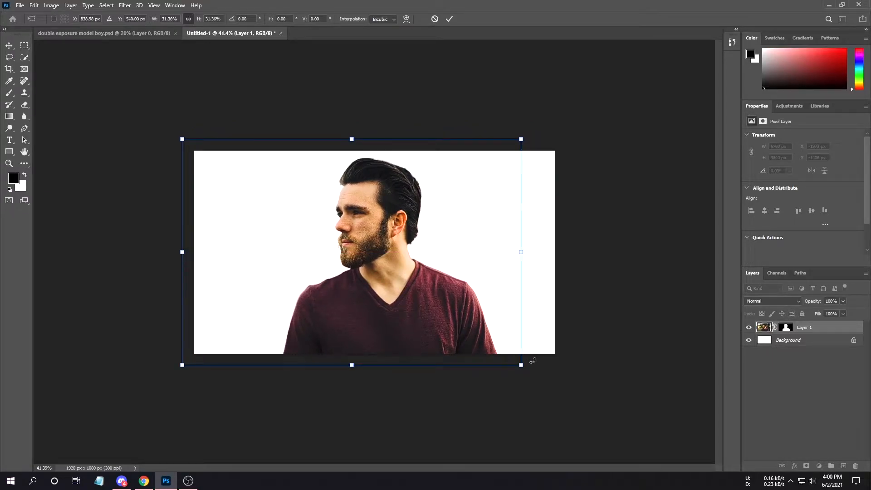
{"action": "left_click", "coordinate": [788, 341]}
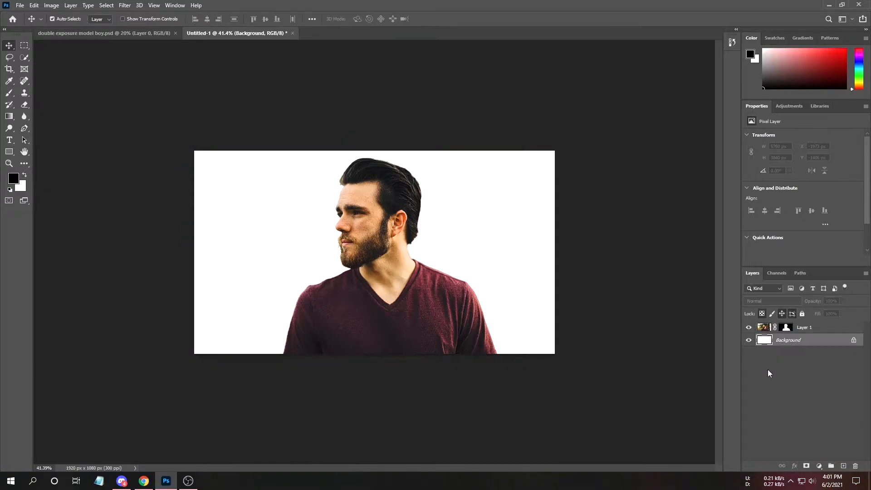
{"action": "left_click", "coordinate": [669, 358]}
{"action": "left_click", "coordinate": [806, 327]}
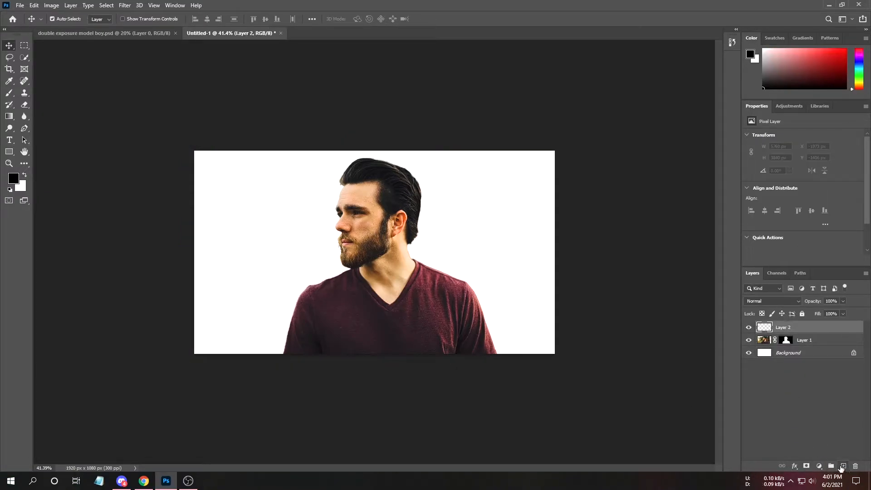
{"action": "left_click", "coordinate": [819, 466]}
{"action": "left_click", "coordinate": [830, 309]}
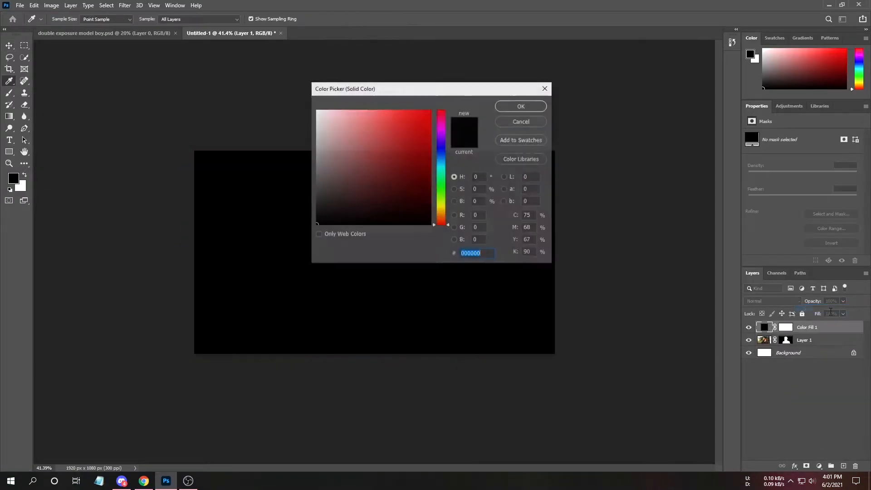
{"action": "left_click", "coordinate": [535, 122]}
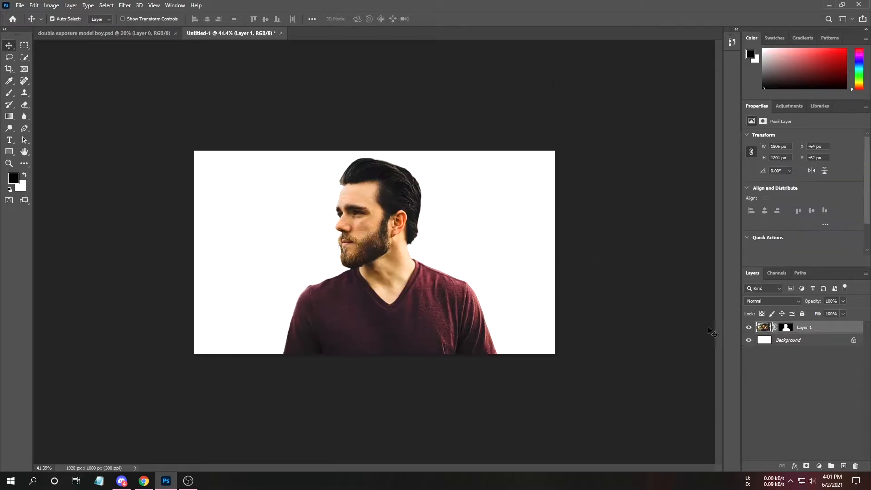
Add a Solid Color fill layer in pale grey-blue between the portrait layer and the white Background.
{"action": "left_click", "coordinate": [819, 466]}
{"action": "left_click", "coordinate": [829, 308]}
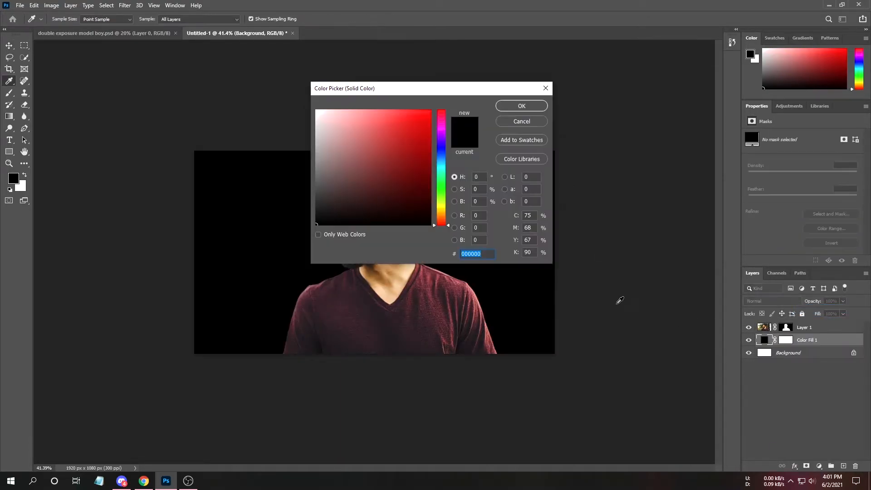
{"action": "left_click_drag", "start_coordinate": [320, 219], "coordinate": [320, 153]}
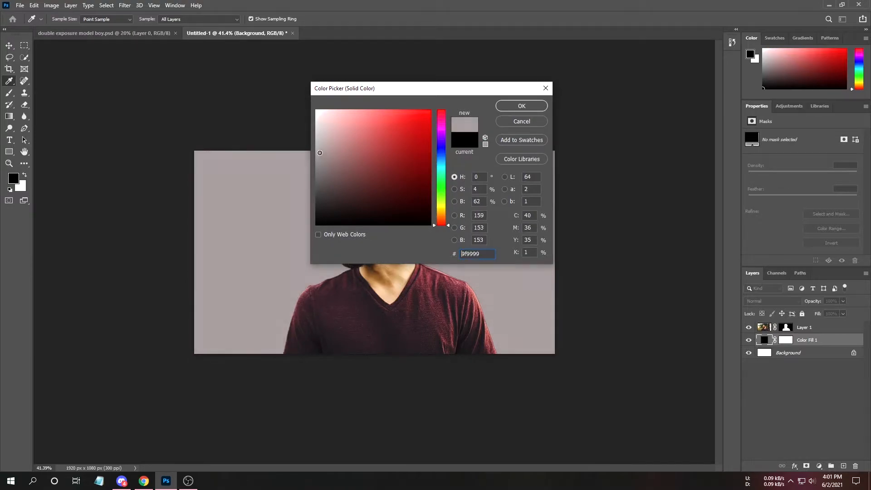
{"action": "left_click_drag", "start_coordinate": [448, 224], "coordinate": [448, 167]}
{"action": "left_click_drag", "start_coordinate": [449, 86], "coordinate": [622, 84]}
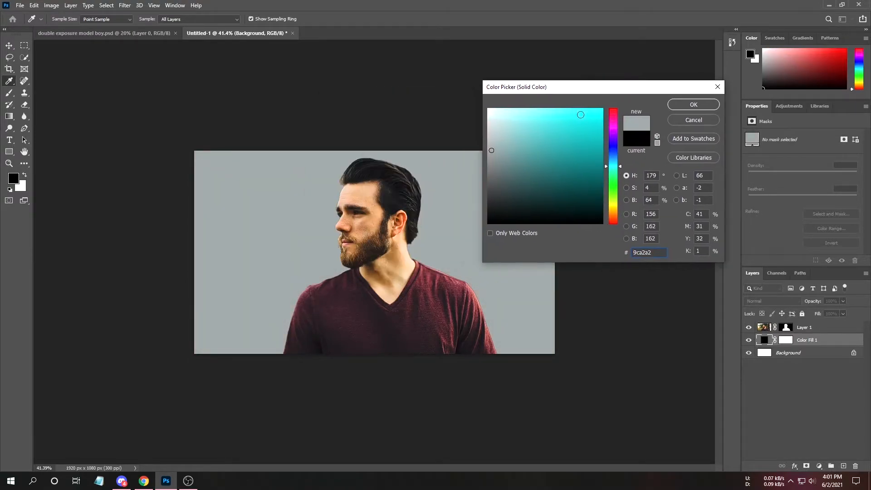
{"action": "left_click_drag", "start_coordinate": [622, 167], "coordinate": [619, 161]}
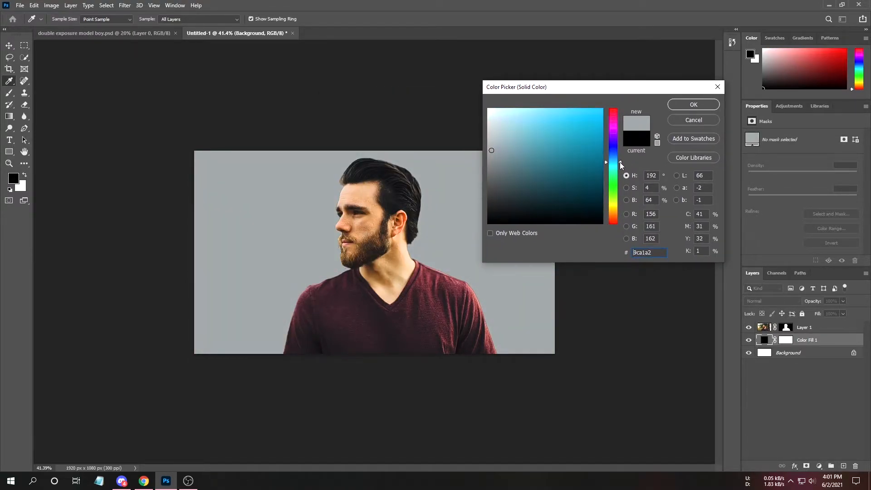
{"action": "left_click", "coordinate": [502, 138]}
{"action": "left_click", "coordinate": [674, 105]}
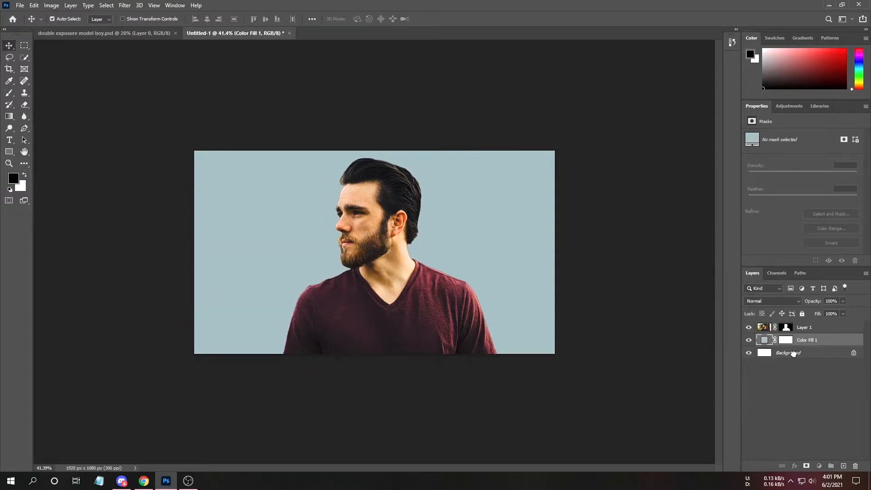
Delete the white Background layer.
{"action": "left_click", "coordinate": [789, 352]}
{"action": "left_click", "coordinate": [855, 466]}
{"action": "left_click", "coordinate": [389, 178]}
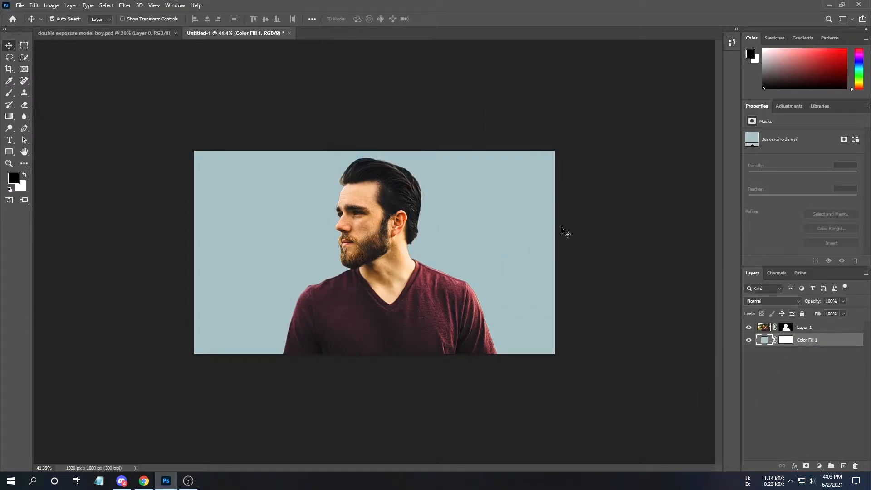
Place the 190915_B_01_Timelapse Danang_05 image from the nomans work folder and stack its layer above the portrait.
{"action": "left_click", "coordinate": [32, 481]}
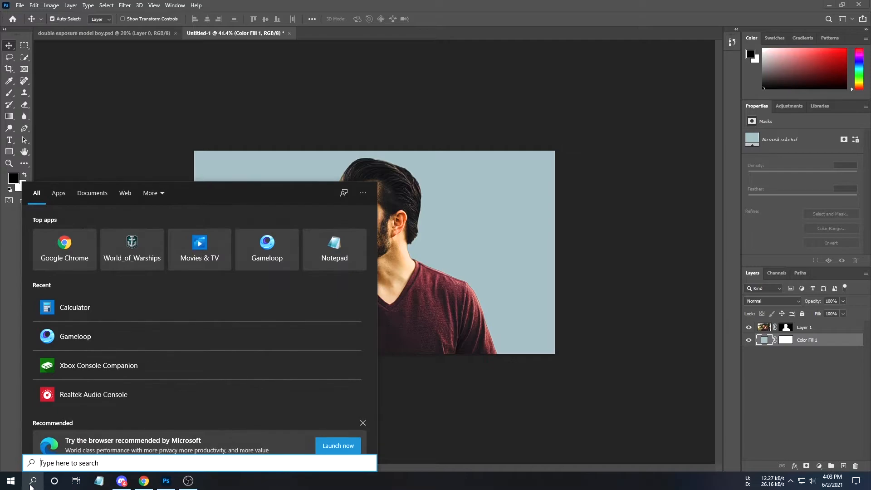
{"action": "type", "text": "file"}
{"action": "key", "text": "Return"}
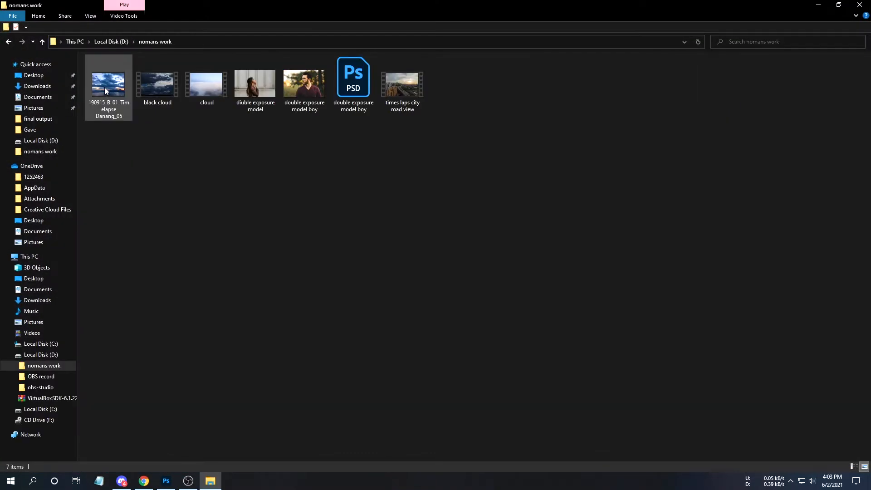
{"action": "left_click_drag", "start_coordinate": [105, 87], "coordinate": [327, 307]}
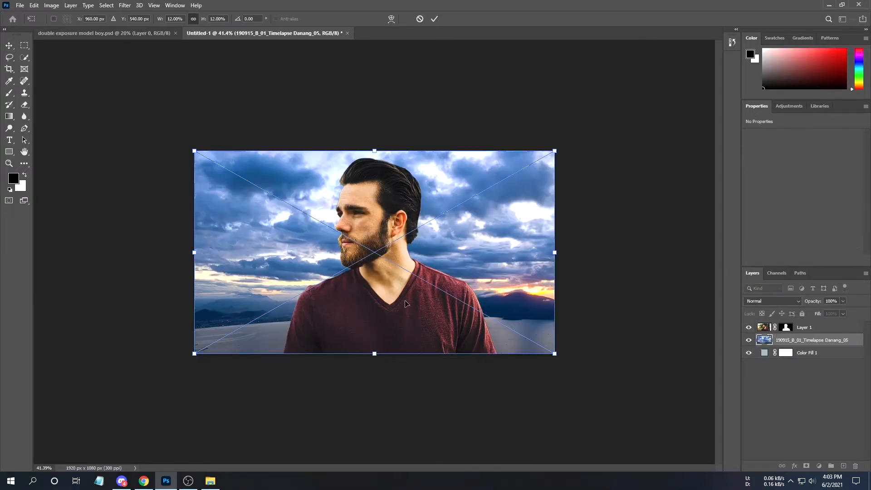
{"action": "left_click_drag", "start_coordinate": [820, 340], "coordinate": [818, 324]}
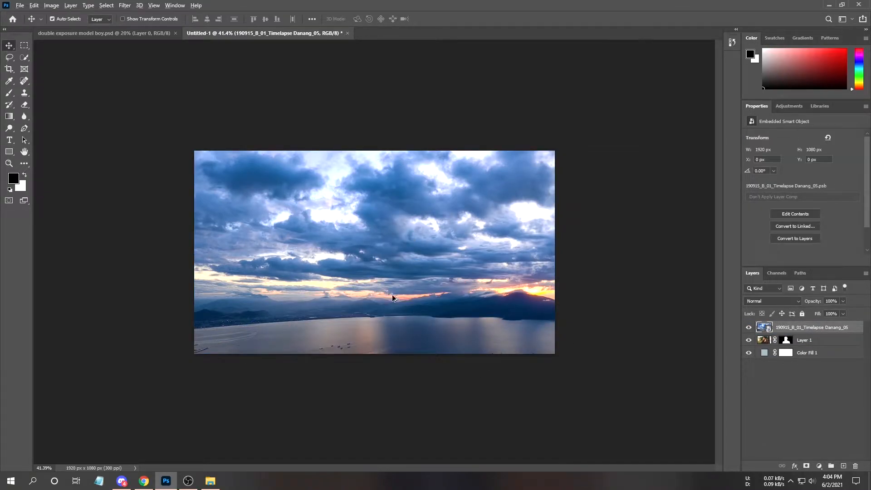
Copy the portrait layer's mask onto the timelapse sky layer, unlink it there and select the sky image.
{"action": "scroll", "coordinate": [394, 298], "scroll_direction": "up", "scroll_amount": 3}
{"action": "left_click", "coordinate": [789, 341]}
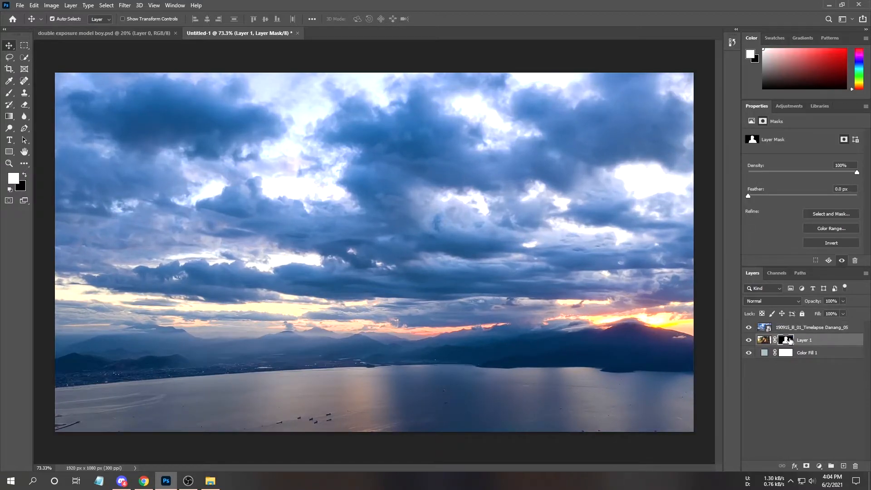
{"action": "left_click_drag", "start_coordinate": [788, 342], "coordinate": [786, 328]}
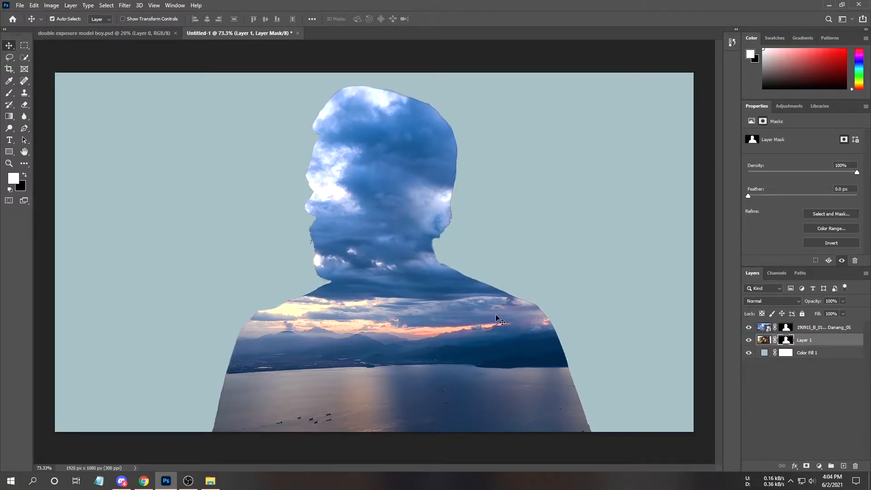
{"action": "left_click", "coordinate": [766, 328]}
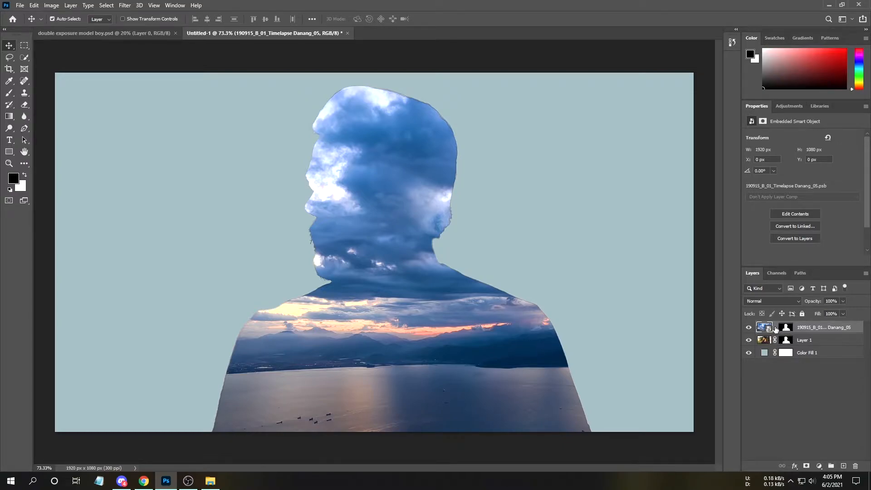
Set the layer thumbnails to the medium size in the Layers Panel Options.
{"action": "left_click", "coordinate": [865, 274]}
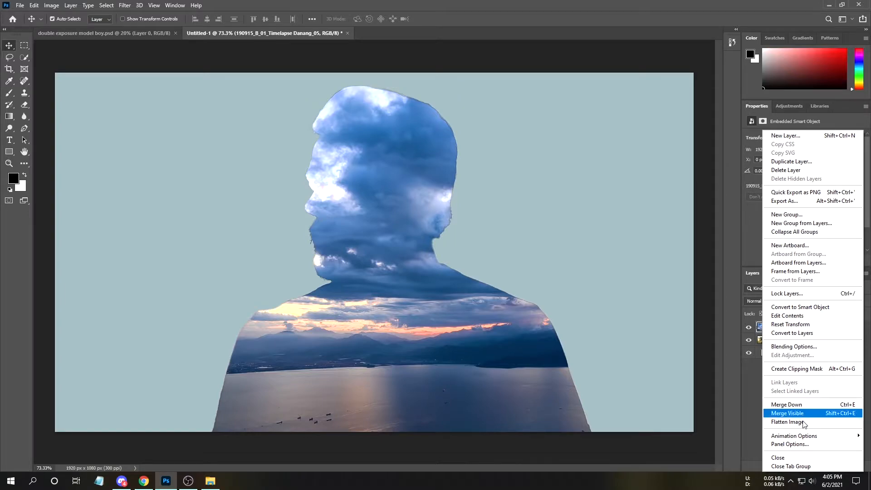
{"action": "left_click", "coordinate": [795, 445]}
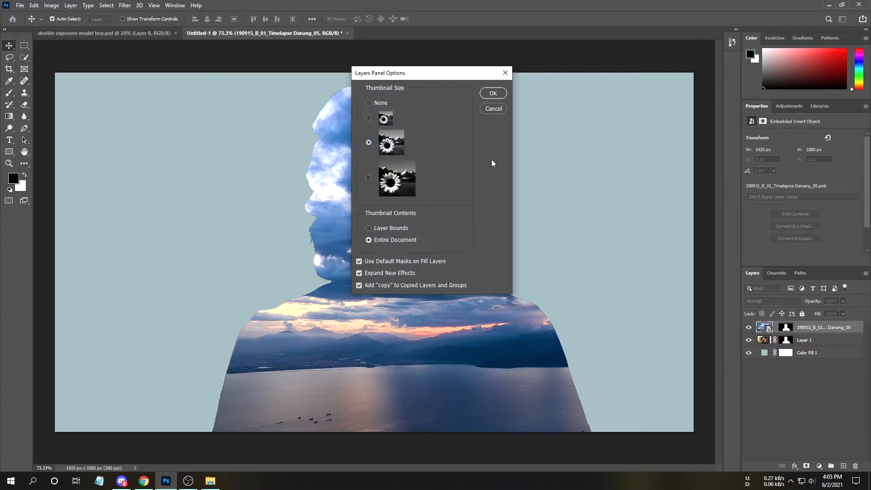
{"action": "left_click", "coordinate": [492, 94]}
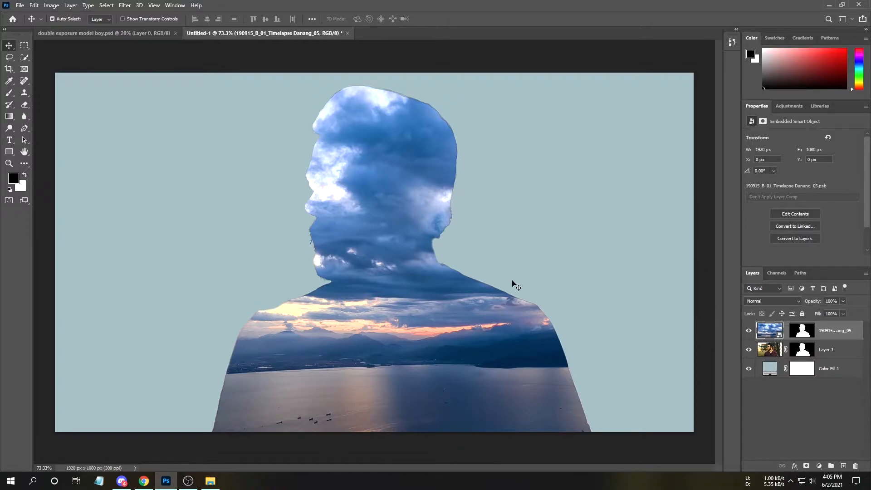
Scale the sky image up to about 13.1% inside its fixed mask and shift it downward.
{"action": "key", "text": "ctrl+t"}
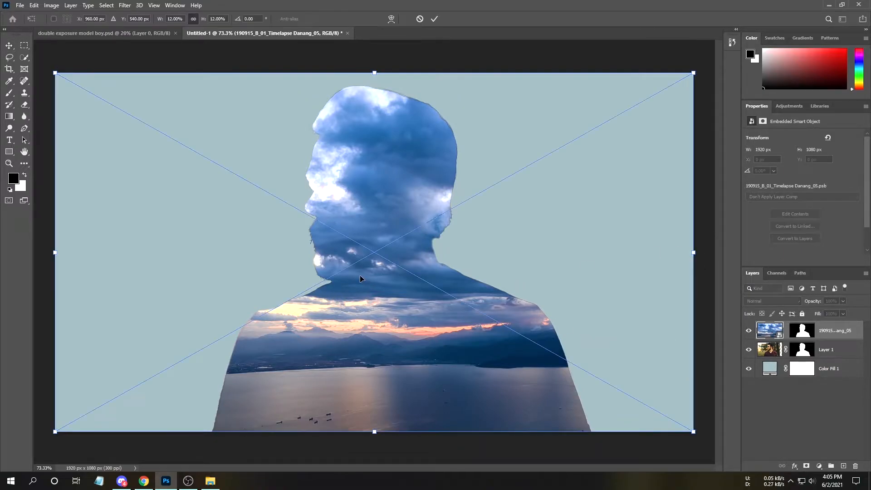
{"action": "left_click_drag", "start_coordinate": [691, 73], "coordinate": [752, 40]}
{"action": "left_click_drag", "start_coordinate": [421, 184], "coordinate": [424, 223]}
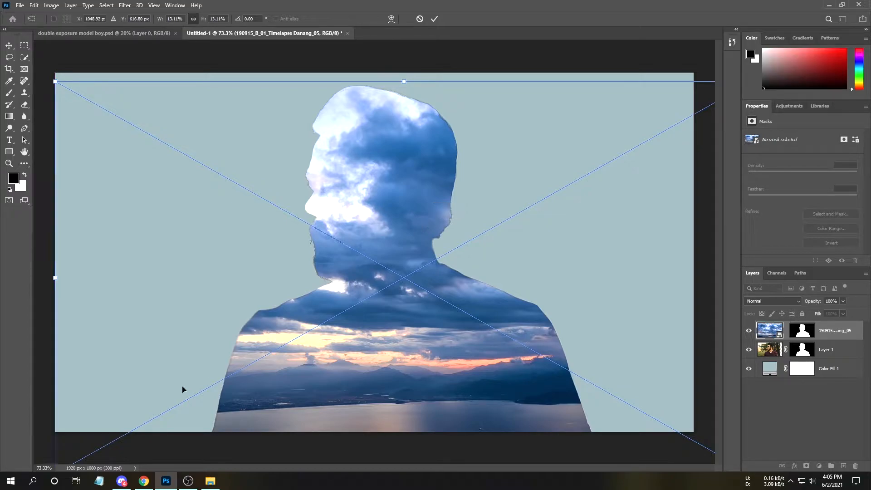
{"action": "left_click", "coordinate": [434, 19]}
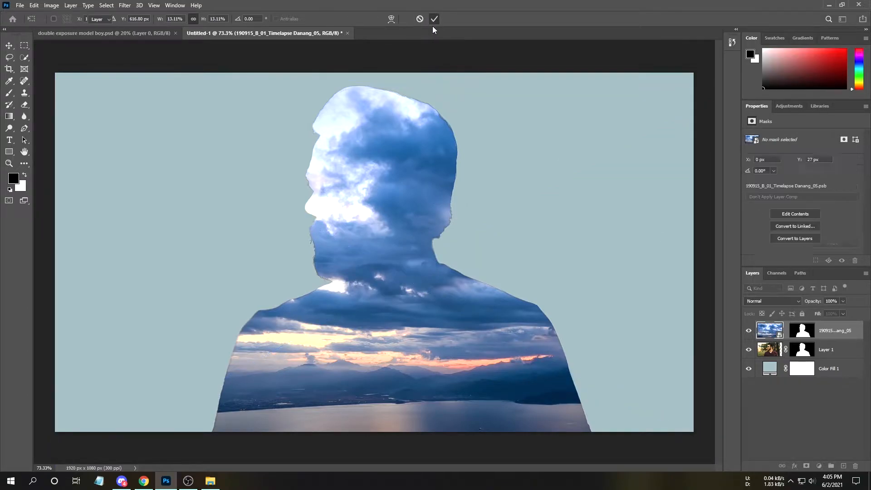
Duplicate the portrait layer above the sky layer and set the copy's blend mode to Screen.
{"action": "left_click", "coordinate": [833, 352]}
{"action": "left_click_drag", "start_coordinate": [836, 352], "coordinate": [832, 327]}
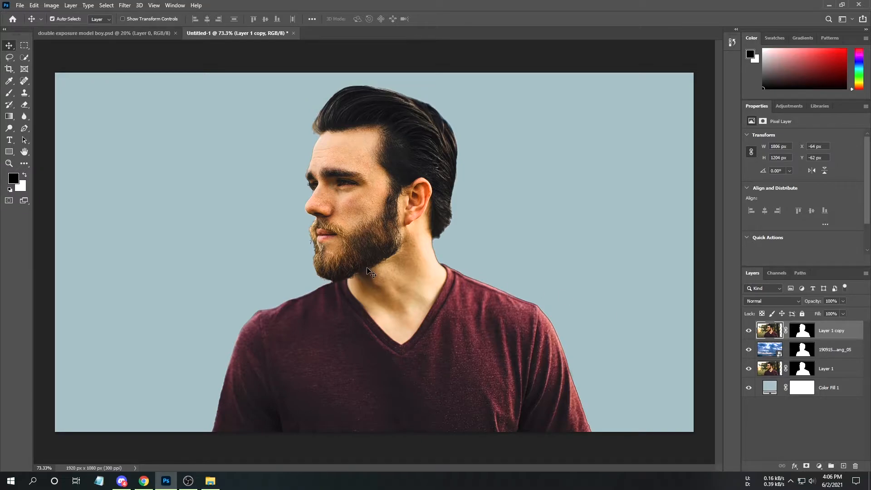
{"action": "left_click", "coordinate": [792, 301]}
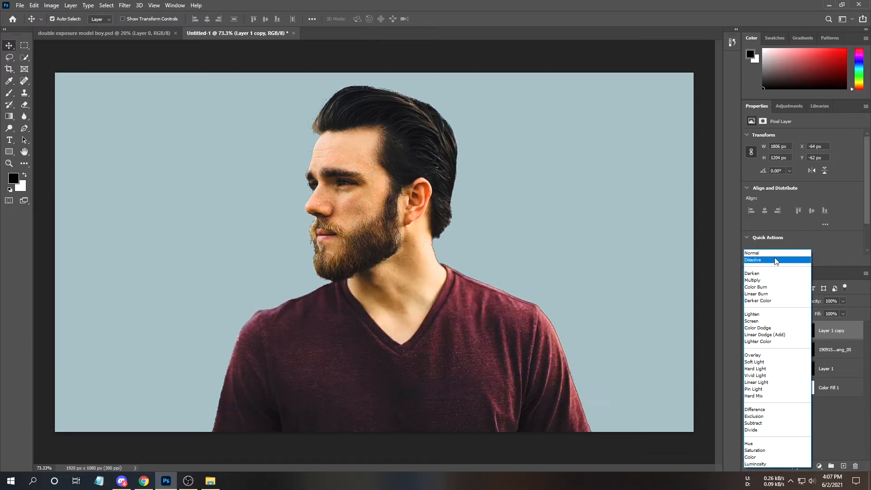
{"action": "left_click", "coordinate": [755, 322]}
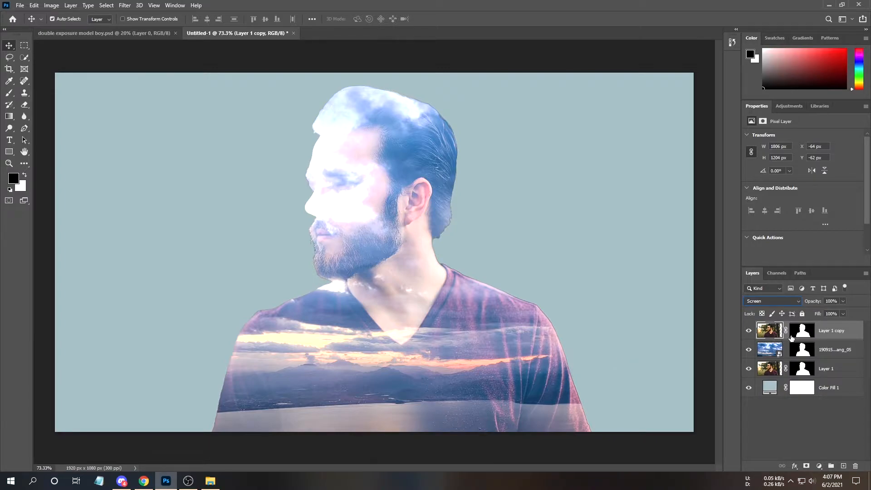
Paint on the portrait copy's mask with a soft black brush at 25% opacity, enlarged to 90, over the ear, neck and nearby hair.
{"action": "left_click", "coordinate": [806, 334]}
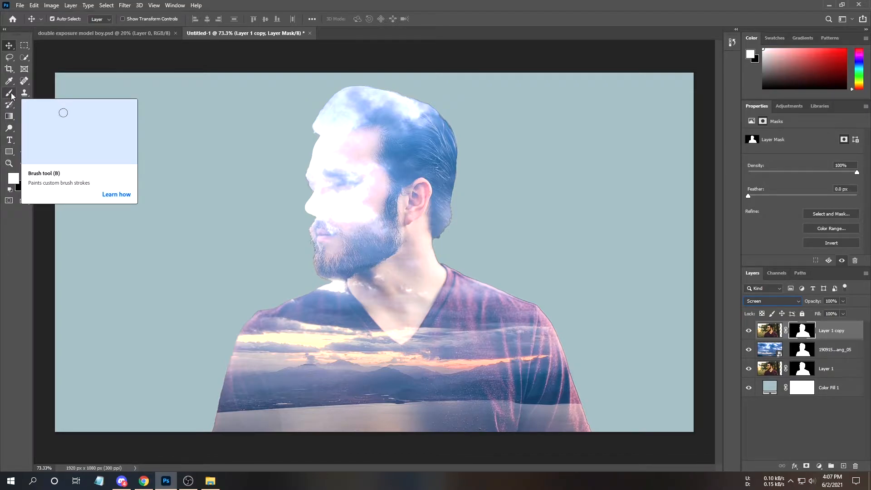
{"action": "left_click", "coordinate": [10, 94]}
{"action": "left_click", "coordinate": [24, 176]}
{"action": "left_click", "coordinate": [14, 179]}
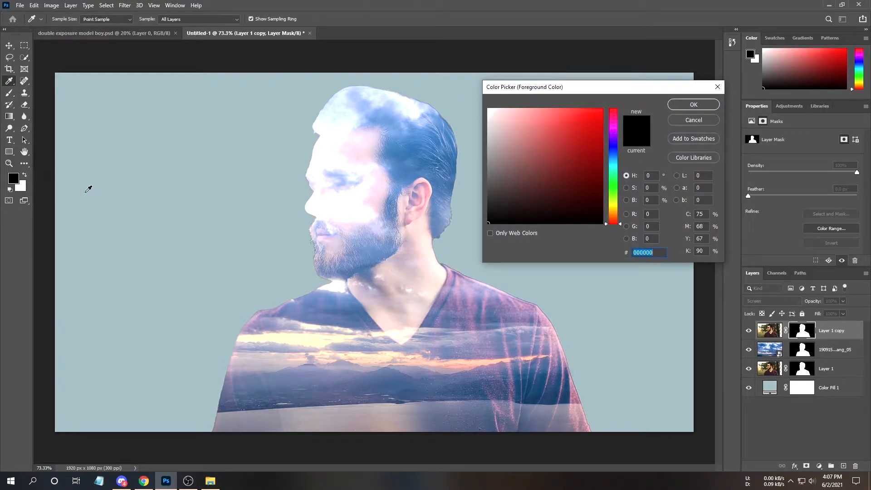
{"action": "left_click", "coordinate": [694, 104]}
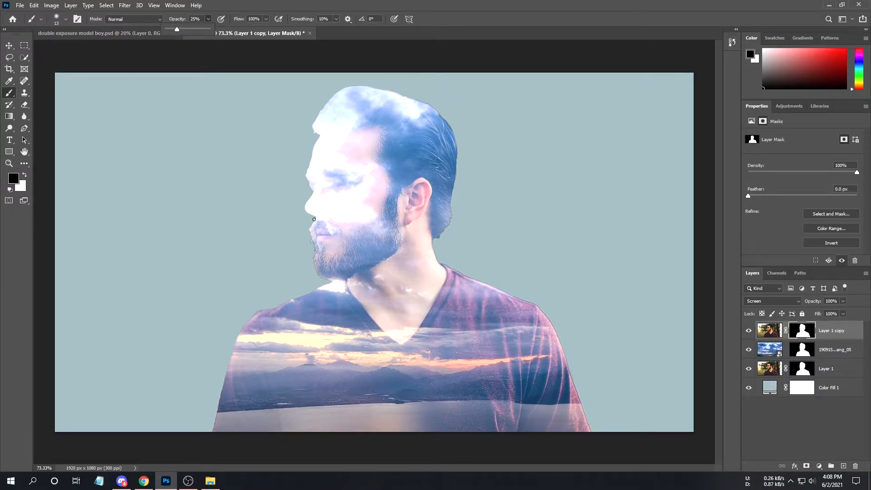
{"action": "left_click", "coordinate": [208, 21]}
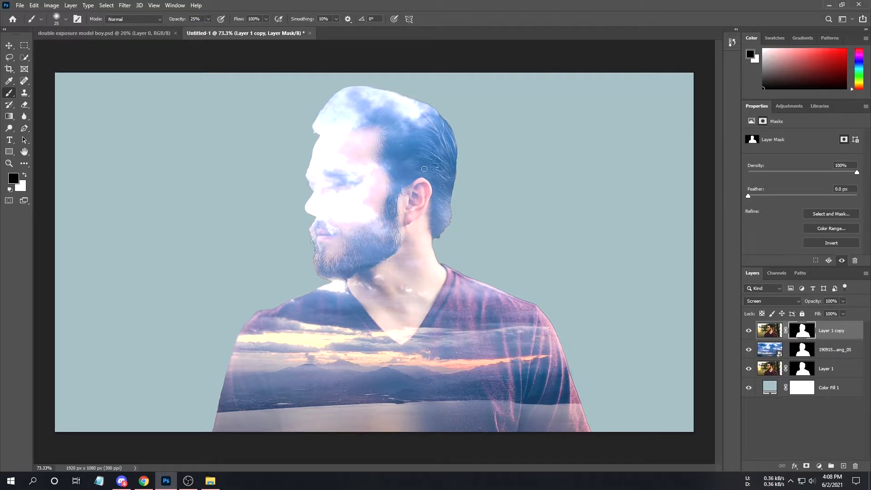
{"action": "key", "text": "bracketright"}
{"action": "key", "text": "bracketright"}
{"action": "mouse_move", "coordinate": [411, 189]}
{"action": "left_mouse_down"}
{"action": "mouse_move", "coordinate": [422, 217]}
{"action": "mouse_move", "coordinate": [405, 167]}
{"action": "mouse_move", "coordinate": [402, 228]}
{"action": "mouse_move", "coordinate": [396, 235]}
{"action": "mouse_move", "coordinate": [383, 227]}
{"action": "mouse_move", "coordinate": [405, 237]}
{"action": "mouse_move", "coordinate": [409, 253]}
{"action": "mouse_move", "coordinate": [400, 261]}
{"action": "mouse_move", "coordinate": [417, 264]}
{"action": "mouse_move", "coordinate": [419, 277]}
{"action": "mouse_move", "coordinate": [426, 269]}
{"action": "mouse_move", "coordinate": [428, 285]}
{"action": "mouse_move", "coordinate": [409, 306]}
{"action": "mouse_move", "coordinate": [378, 312]}
{"action": "mouse_move", "coordinate": [387, 293]}
{"action": "mouse_move", "coordinate": [384, 316]}
{"action": "mouse_move", "coordinate": [412, 312]}
{"action": "mouse_move", "coordinate": [421, 263]}
{"action": "mouse_move", "coordinate": [407, 218]}
{"action": "mouse_move", "coordinate": [406, 225]}
{"action": "mouse_move", "coordinate": [423, 212]}
{"action": "mouse_move", "coordinate": [430, 218]}
{"action": "mouse_move", "coordinate": [423, 167]}
{"action": "mouse_move", "coordinate": [426, 186]}
{"action": "mouse_move", "coordinate": [407, 206]}
{"action": "mouse_move", "coordinate": [422, 231]}
{"action": "mouse_move", "coordinate": [413, 211]}
{"action": "left_mouse_up"}
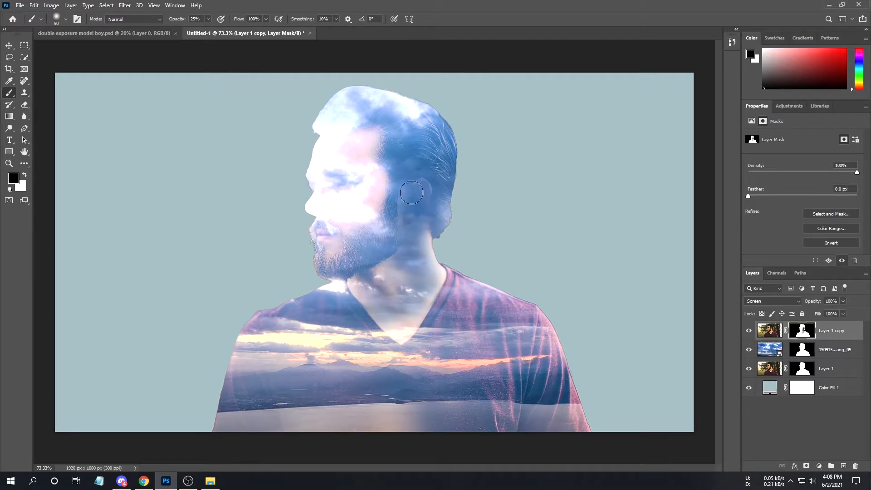
{"action": "mouse_move", "coordinate": [423, 165]}
{"action": "left_mouse_down"}
{"action": "mouse_move", "coordinate": [442, 225]}
{"action": "mouse_move", "coordinate": [440, 201]}
{"action": "mouse_move", "coordinate": [415, 182]}
{"action": "left_mouse_up"}
Paint black at 25% opacity on the portrait copy's mask over the back hair, rear beard edge, neck and shirt.
{"action": "left_click", "coordinate": [209, 19]}
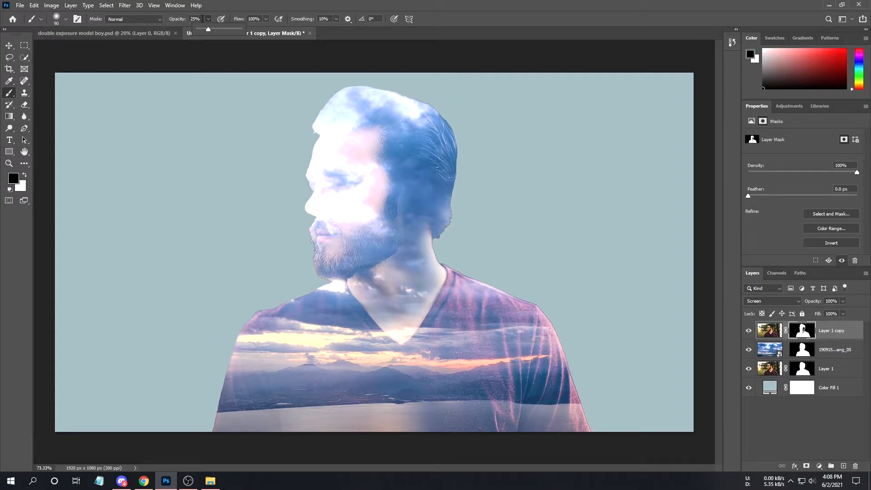
{"action": "left_click", "coordinate": [193, 19]}
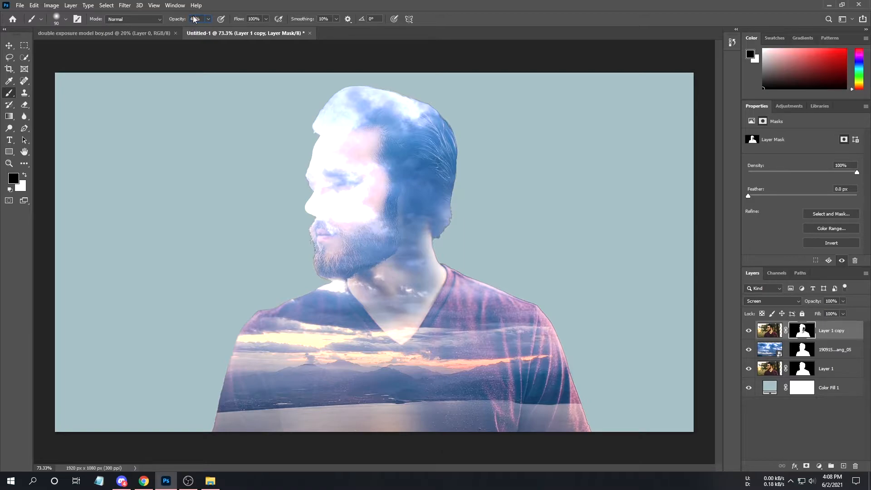
{"action": "mouse_move", "coordinate": [393, 127]}
{"action": "left_mouse_down"}
{"action": "mouse_move", "coordinate": [377, 109]}
{"action": "mouse_move", "coordinate": [399, 124]}
{"action": "mouse_move", "coordinate": [373, 106]}
{"action": "mouse_move", "coordinate": [397, 116]}
{"action": "mouse_move", "coordinate": [392, 100]}
{"action": "mouse_move", "coordinate": [412, 121]}
{"action": "mouse_move", "coordinate": [389, 148]}
{"action": "mouse_move", "coordinate": [374, 129]}
{"action": "mouse_move", "coordinate": [391, 149]}
{"action": "left_mouse_up"}
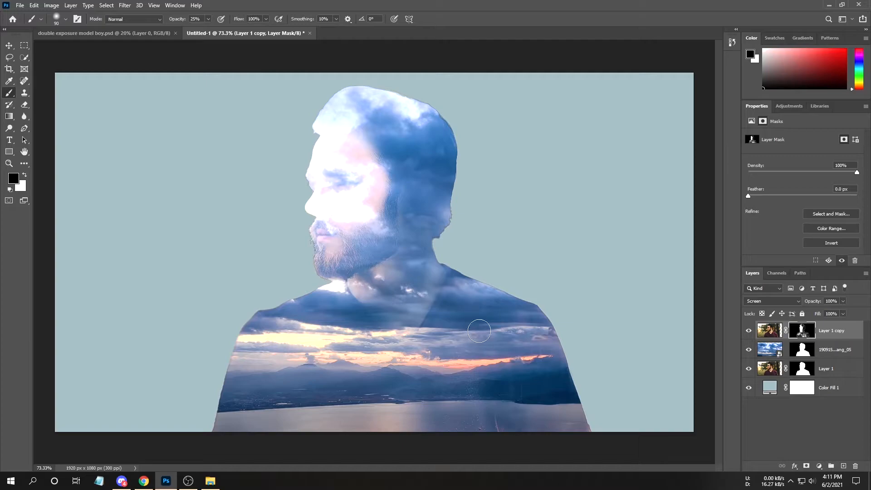
{"action": "mouse_move", "coordinate": [493, 425]}
{"action": "left_mouse_down"}
{"action": "mouse_move", "coordinate": [494, 418]}
{"action": "mouse_move", "coordinate": [498, 426]}
{"action": "left_mouse_up"}
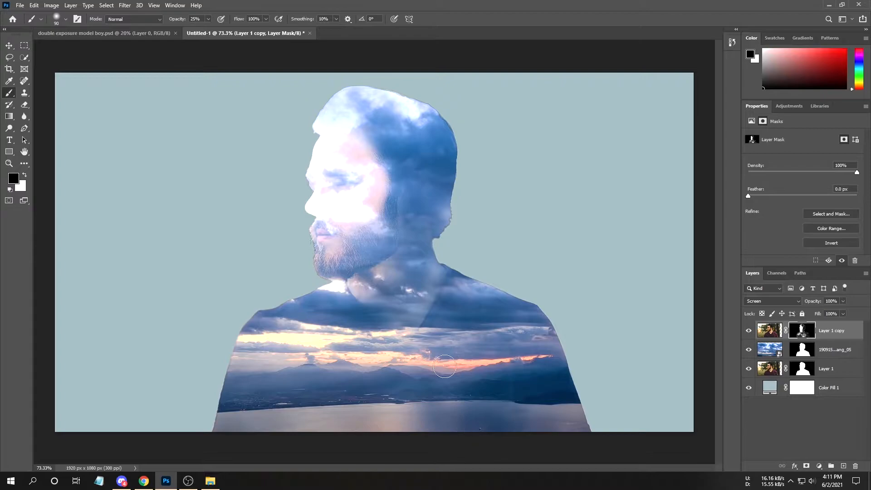
{"action": "mouse_move", "coordinate": [430, 311]}
{"action": "left_mouse_down"}
{"action": "mouse_move", "coordinate": [418, 329]}
{"action": "mouse_move", "coordinate": [384, 339]}
{"action": "left_mouse_up"}
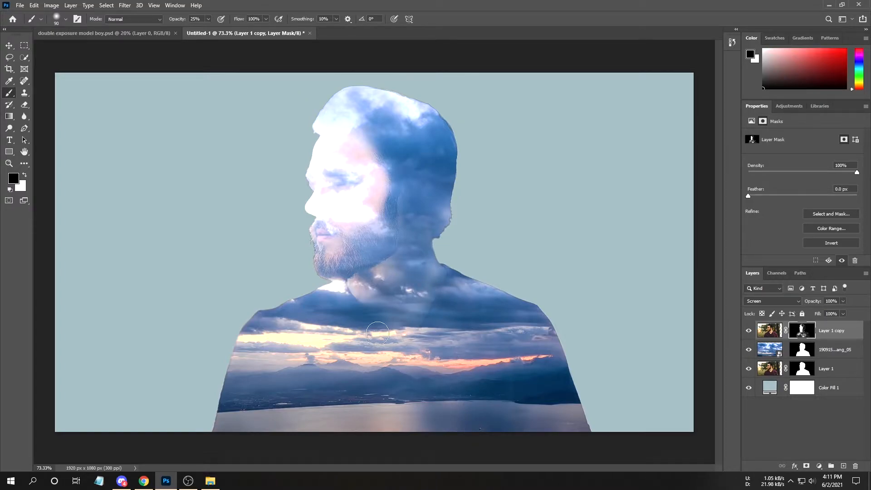
{"action": "left_click_drag", "start_coordinate": [436, 293], "coordinate": [404, 327]}
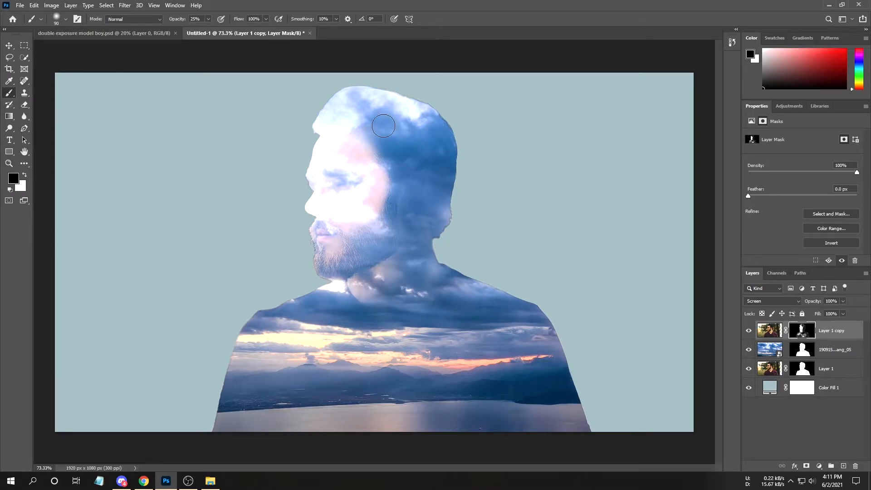
{"action": "left_click_drag", "start_coordinate": [346, 113], "coordinate": [392, 167]}
{"action": "mouse_move", "coordinate": [391, 231]}
{"action": "left_mouse_down"}
{"action": "mouse_move", "coordinate": [386, 265]}
{"action": "mouse_move", "coordinate": [369, 283]}
{"action": "mouse_move", "coordinate": [384, 330]}
{"action": "mouse_move", "coordinate": [404, 290]}
{"action": "left_mouse_up"}
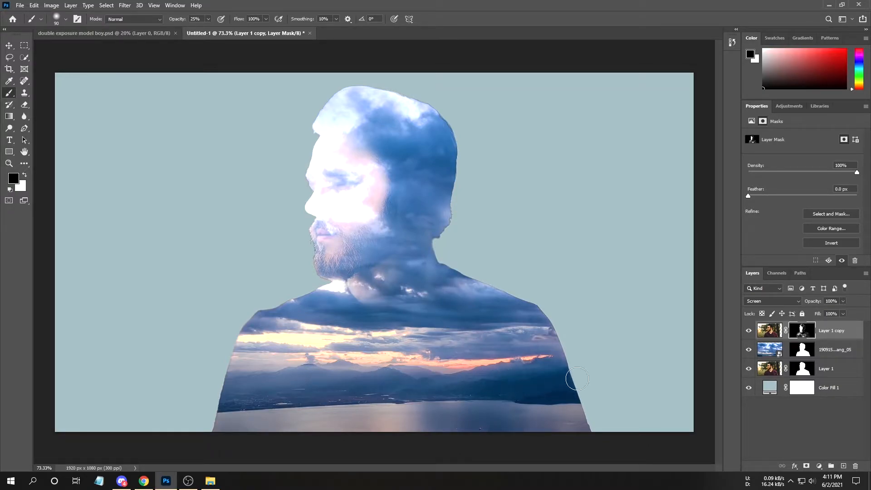
Check the double exposure reference video in the browser and return to the Photoshop document.
{"action": "left_click", "coordinate": [143, 484]}
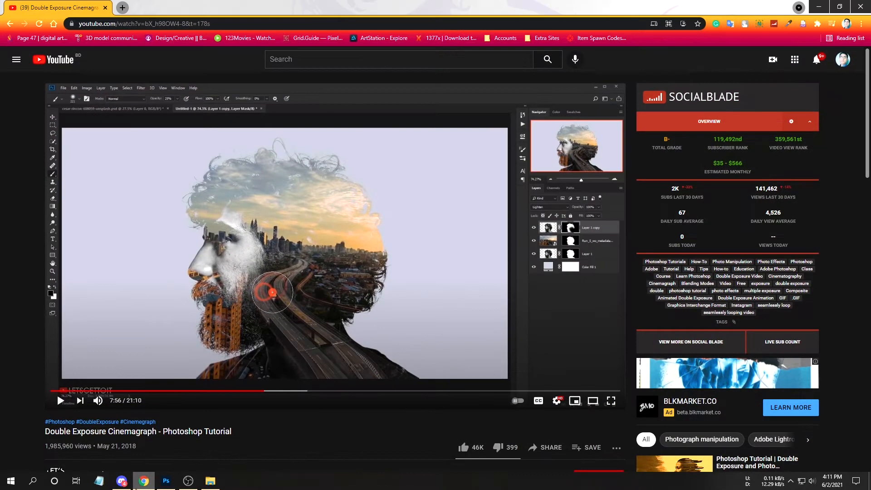
{"action": "left_click", "coordinate": [139, 483]}
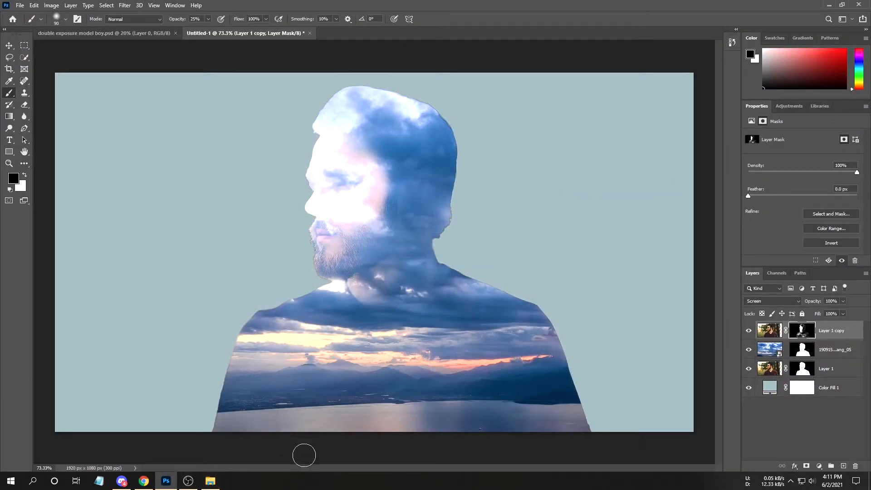
Enlarge the brush to 300 and paint the remaining body areas black on the portrait copy's mask.
{"action": "key", "text": "bracketright"}
{"action": "key", "text": "bracketright"}
{"action": "key", "text": "bracketright"}
{"action": "key", "text": "bracketright"}
{"action": "key", "text": "bracketright"}
{"action": "key", "text": "bracketright"}
{"action": "key", "text": "bracketright"}
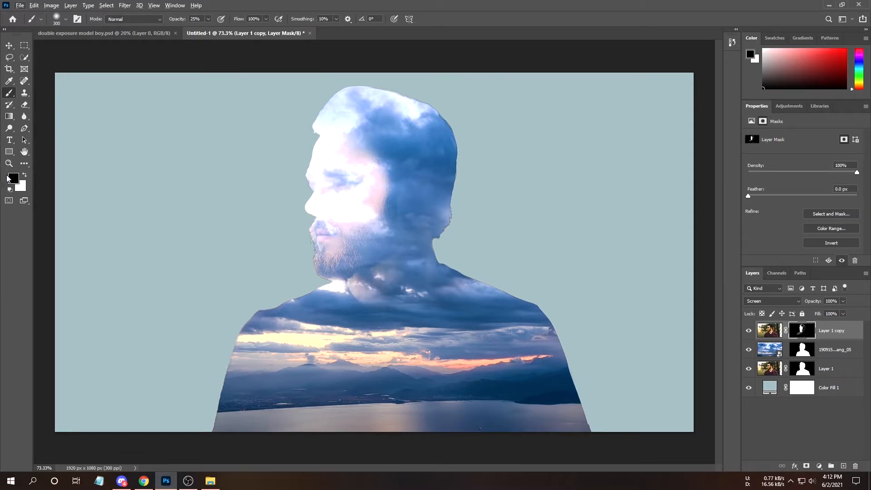
Paint white over the face on the portrait copy's mask with the brush reduced to 125, raising its opacity to 50%.
{"action": "left_click", "coordinate": [24, 175]}
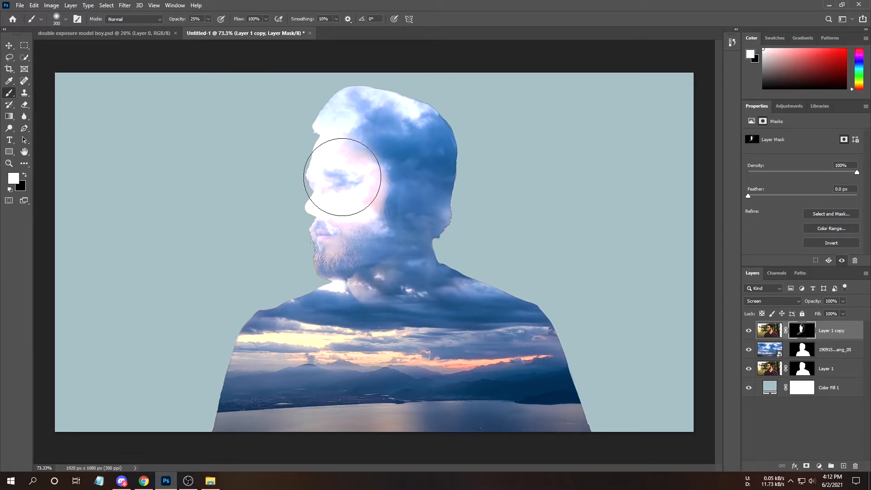
{"action": "key", "text": "bracketleft"}
{"action": "key", "text": "bracketleft"}
{"action": "key", "text": "bracketleft"}
{"action": "key", "text": "bracketleft"}
{"action": "key", "text": "bracketleft"}
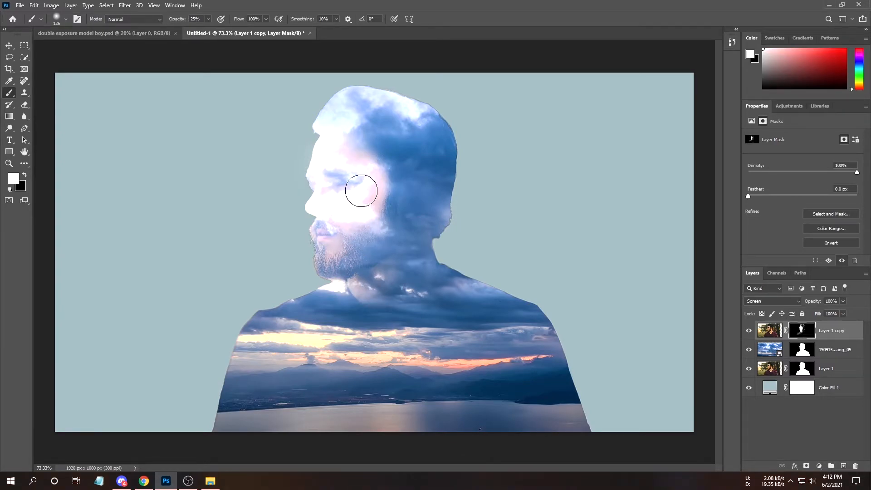
{"action": "mouse_move", "coordinate": [331, 238]}
{"action": "left_mouse_down"}
{"action": "mouse_move", "coordinate": [309, 236]}
{"action": "mouse_move", "coordinate": [318, 238]}
{"action": "mouse_move", "coordinate": [328, 212]}
{"action": "mouse_move", "coordinate": [311, 199]}
{"action": "mouse_move", "coordinate": [342, 200]}
{"action": "mouse_move", "coordinate": [353, 218]}
{"action": "mouse_move", "coordinate": [358, 208]}
{"action": "mouse_move", "coordinate": [352, 192]}
{"action": "mouse_move", "coordinate": [330, 192]}
{"action": "mouse_move", "coordinate": [327, 151]}
{"action": "left_mouse_up"}
{"action": "mouse_move", "coordinate": [312, 167]}
{"action": "left_mouse_down"}
{"action": "mouse_move", "coordinate": [331, 156]}
{"action": "mouse_move", "coordinate": [342, 189]}
{"action": "mouse_move", "coordinate": [315, 160]}
{"action": "mouse_move", "coordinate": [358, 187]}
{"action": "mouse_move", "coordinate": [378, 230]}
{"action": "mouse_move", "coordinate": [368, 256]}
{"action": "mouse_move", "coordinate": [375, 240]}
{"action": "mouse_move", "coordinate": [335, 259]}
{"action": "mouse_move", "coordinate": [328, 247]}
{"action": "mouse_move", "coordinate": [323, 220]}
{"action": "mouse_move", "coordinate": [332, 205]}
{"action": "mouse_move", "coordinate": [340, 217]}
{"action": "mouse_move", "coordinate": [314, 206]}
{"action": "mouse_move", "coordinate": [323, 165]}
{"action": "mouse_move", "coordinate": [332, 177]}
{"action": "mouse_move", "coordinate": [330, 163]}
{"action": "mouse_move", "coordinate": [338, 167]}
{"action": "mouse_move", "coordinate": [321, 137]}
{"action": "mouse_move", "coordinate": [339, 164]}
{"action": "mouse_move", "coordinate": [335, 189]}
{"action": "mouse_move", "coordinate": [343, 186]}
{"action": "mouse_move", "coordinate": [356, 215]}
{"action": "mouse_move", "coordinate": [342, 204]}
{"action": "left_mouse_up"}
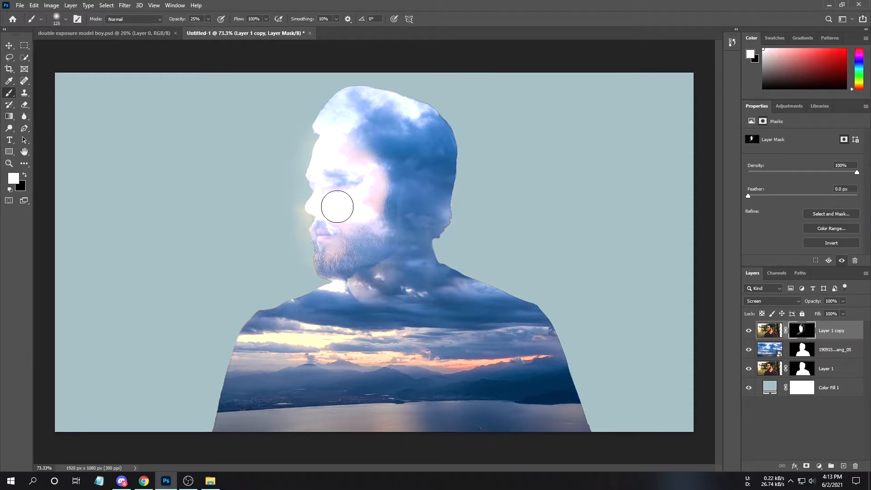
{"action": "left_click", "coordinate": [193, 20]}
{"action": "mouse_move", "coordinate": [362, 200]}
{"action": "left_mouse_down"}
{"action": "mouse_move", "coordinate": [358, 224]}
{"action": "mouse_move", "coordinate": [353, 218]}
{"action": "mouse_move", "coordinate": [331, 239]}
{"action": "mouse_move", "coordinate": [310, 173]}
{"action": "mouse_move", "coordinate": [320, 145]}
{"action": "mouse_move", "coordinate": [347, 179]}
{"action": "mouse_move", "coordinate": [350, 162]}
{"action": "mouse_move", "coordinate": [366, 202]}
{"action": "mouse_move", "coordinate": [358, 218]}
{"action": "mouse_move", "coordinate": [323, 216]}
{"action": "mouse_move", "coordinate": [337, 201]}
{"action": "mouse_move", "coordinate": [360, 222]}
{"action": "mouse_move", "coordinate": [345, 190]}
{"action": "mouse_move", "coordinate": [352, 174]}
{"action": "mouse_move", "coordinate": [341, 176]}
{"action": "mouse_move", "coordinate": [352, 218]}
{"action": "mouse_move", "coordinate": [314, 219]}
{"action": "mouse_move", "coordinate": [320, 187]}
{"action": "left_mouse_up"}
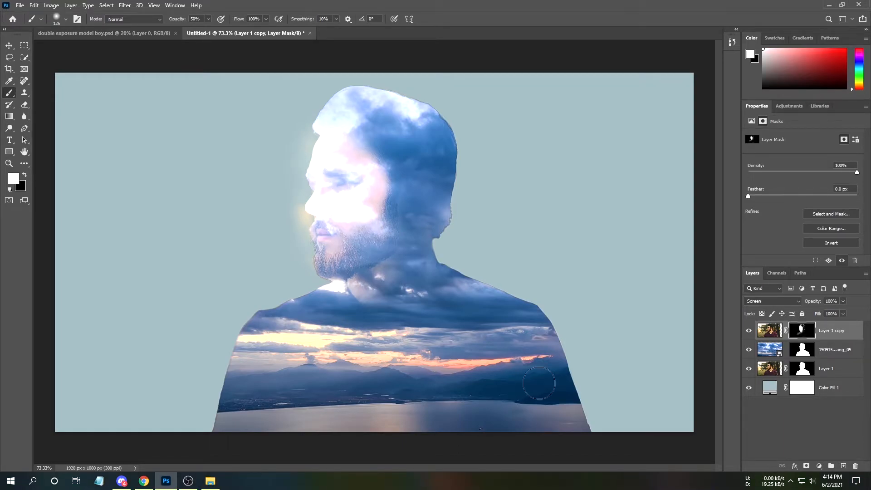
Paint black at 25% opacity on the sky layer's mask over the face, beard and front of the neck.
{"action": "left_click", "coordinate": [833, 350]}
{"action": "left_click", "coordinate": [806, 352]}
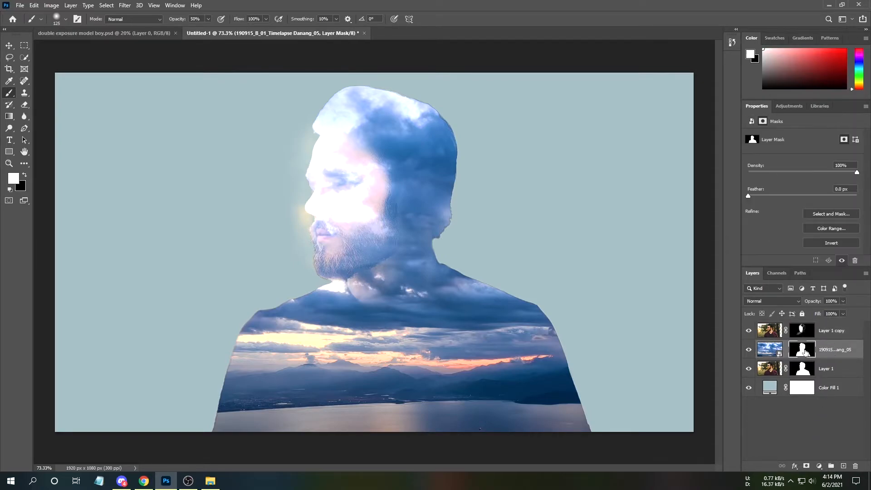
{"action": "left_click", "coordinate": [23, 177]}
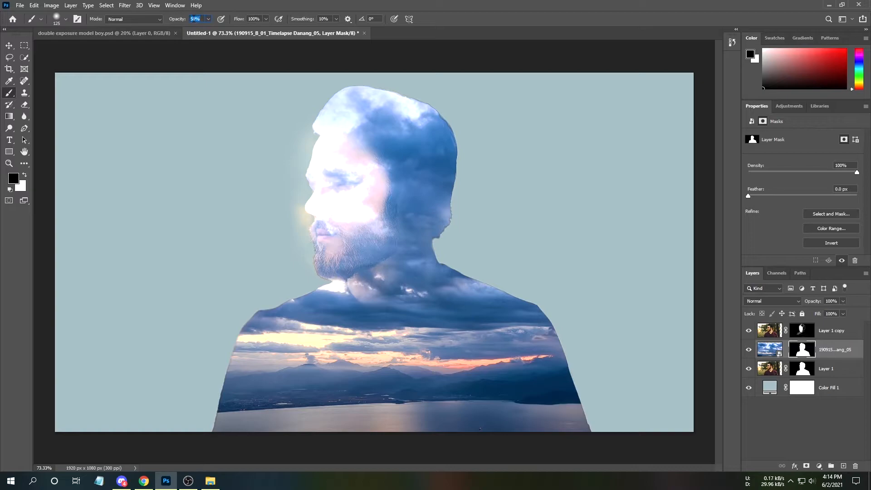
{"action": "type", "text": "25"}
{"action": "mouse_move", "coordinate": [375, 199]}
{"action": "left_mouse_down"}
{"action": "mouse_move", "coordinate": [326, 185]}
{"action": "mouse_move", "coordinate": [319, 153]}
{"action": "mouse_move", "coordinate": [373, 189]}
{"action": "mouse_move", "coordinate": [357, 233]}
{"action": "mouse_move", "coordinate": [343, 235]}
{"action": "mouse_move", "coordinate": [339, 223]}
{"action": "mouse_move", "coordinate": [320, 234]}
{"action": "mouse_move", "coordinate": [309, 221]}
{"action": "mouse_move", "coordinate": [344, 194]}
{"action": "mouse_move", "coordinate": [325, 185]}
{"action": "mouse_move", "coordinate": [316, 136]}
{"action": "mouse_move", "coordinate": [347, 125]}
{"action": "mouse_move", "coordinate": [325, 172]}
{"action": "mouse_move", "coordinate": [341, 130]}
{"action": "mouse_move", "coordinate": [320, 141]}
{"action": "mouse_move", "coordinate": [343, 145]}
{"action": "mouse_move", "coordinate": [352, 226]}
{"action": "mouse_move", "coordinate": [378, 211]}
{"action": "mouse_move", "coordinate": [358, 240]}
{"action": "mouse_move", "coordinate": [384, 242]}
{"action": "mouse_move", "coordinate": [318, 263]}
{"action": "mouse_move", "coordinate": [336, 258]}
{"action": "mouse_move", "coordinate": [291, 260]}
{"action": "mouse_move", "coordinate": [371, 286]}
{"action": "mouse_move", "coordinate": [358, 286]}
{"action": "mouse_move", "coordinate": [382, 279]}
{"action": "mouse_move", "coordinate": [366, 292]}
{"action": "mouse_move", "coordinate": [391, 242]}
{"action": "mouse_move", "coordinate": [361, 243]}
{"action": "mouse_move", "coordinate": [352, 229]}
{"action": "mouse_move", "coordinate": [323, 226]}
{"action": "mouse_move", "coordinate": [318, 173]}
{"action": "mouse_move", "coordinate": [342, 195]}
{"action": "mouse_move", "coordinate": [327, 156]}
{"action": "mouse_move", "coordinate": [304, 200]}
{"action": "mouse_move", "coordinate": [333, 223]}
{"action": "mouse_move", "coordinate": [329, 258]}
{"action": "mouse_move", "coordinate": [365, 247]}
{"action": "mouse_move", "coordinate": [334, 275]}
{"action": "mouse_move", "coordinate": [338, 285]}
{"action": "mouse_move", "coordinate": [346, 265]}
{"action": "mouse_move", "coordinate": [320, 299]}
{"action": "left_mouse_up"}
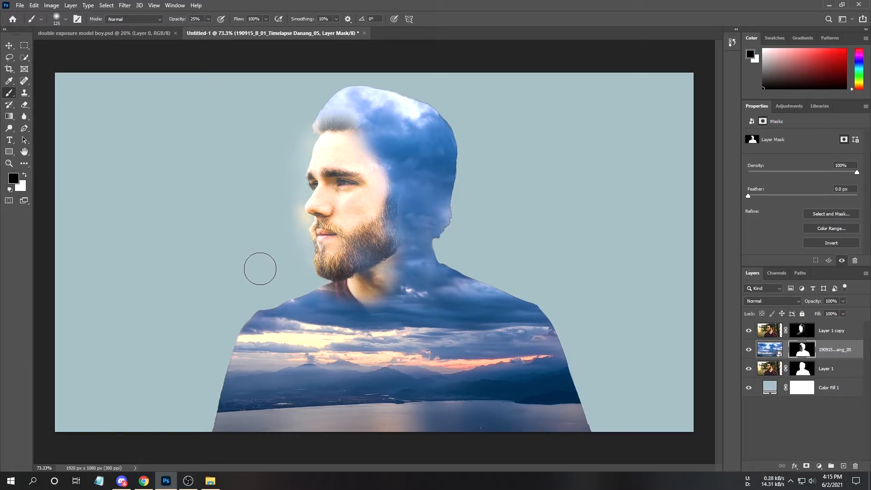
Paint black at 25% opacity on the portrait copy's mask around the collar, neck and front hair.
{"action": "left_click", "coordinate": [833, 333]}
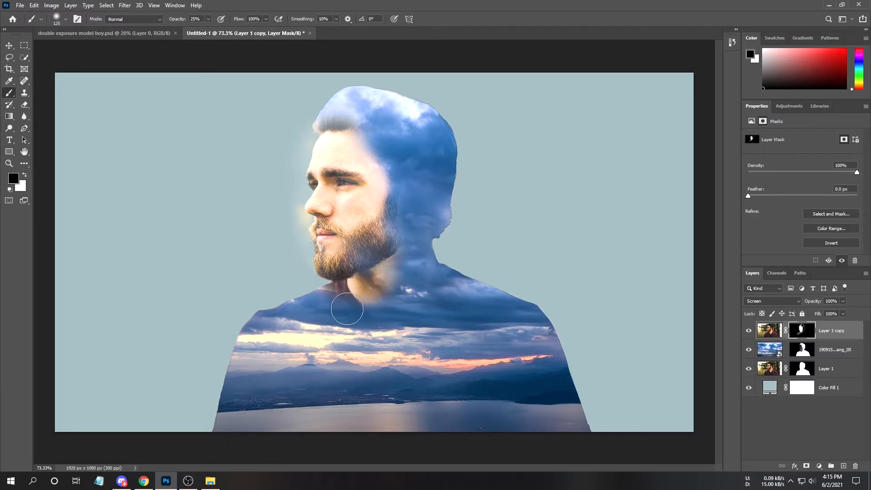
{"action": "mouse_move", "coordinate": [340, 304]}
{"action": "left_mouse_down"}
{"action": "mouse_move", "coordinate": [391, 316]}
{"action": "mouse_move", "coordinate": [406, 299]}
{"action": "mouse_move", "coordinate": [400, 249]}
{"action": "left_mouse_up"}
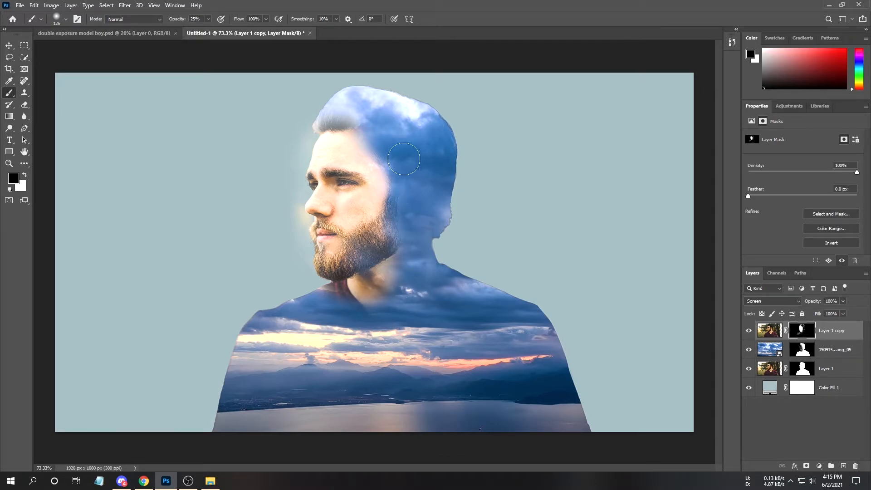
{"action": "left_click_drag", "start_coordinate": [336, 116], "coordinate": [369, 102]}
{"action": "mouse_move", "coordinate": [327, 311]}
{"action": "left_mouse_down"}
{"action": "mouse_move", "coordinate": [330, 284]}
{"action": "mouse_move", "coordinate": [345, 300]}
{"action": "mouse_move", "coordinate": [345, 287]}
{"action": "mouse_move", "coordinate": [350, 308]}
{"action": "mouse_move", "coordinate": [339, 297]}
{"action": "mouse_move", "coordinate": [348, 284]}
{"action": "mouse_move", "coordinate": [344, 298]}
{"action": "mouse_move", "coordinate": [376, 323]}
{"action": "mouse_move", "coordinate": [401, 322]}
{"action": "mouse_move", "coordinate": [380, 328]}
{"action": "mouse_move", "coordinate": [389, 320]}
{"action": "mouse_move", "coordinate": [302, 296]}
{"action": "mouse_move", "coordinate": [331, 289]}
{"action": "left_mouse_up"}
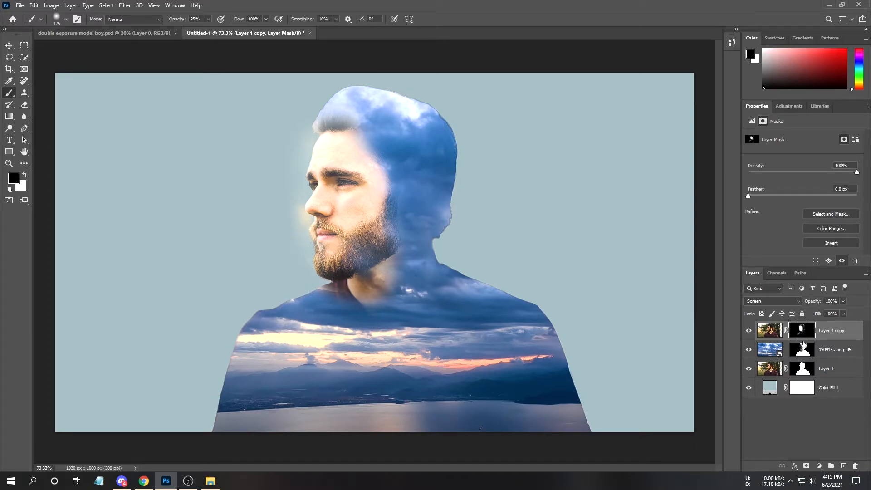
Paint white on the sky layer's mask over the collar, front hair and the outline at the back of the head.
{"action": "left_click", "coordinate": [802, 349]}
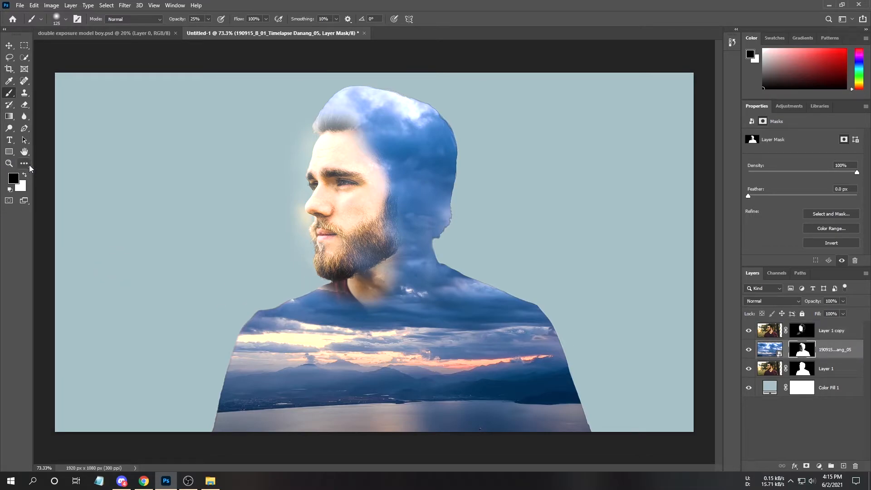
{"action": "left_click", "coordinate": [25, 177]}
{"action": "mouse_move", "coordinate": [351, 306]}
{"action": "left_mouse_down"}
{"action": "mouse_move", "coordinate": [334, 295]}
{"action": "mouse_move", "coordinate": [369, 317]}
{"action": "left_mouse_up"}
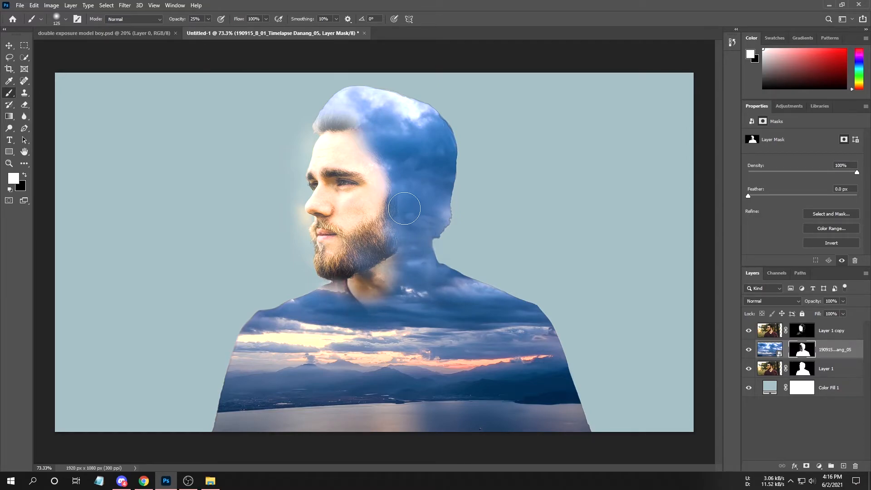
{"action": "left_click_drag", "start_coordinate": [341, 118], "coordinate": [341, 104]}
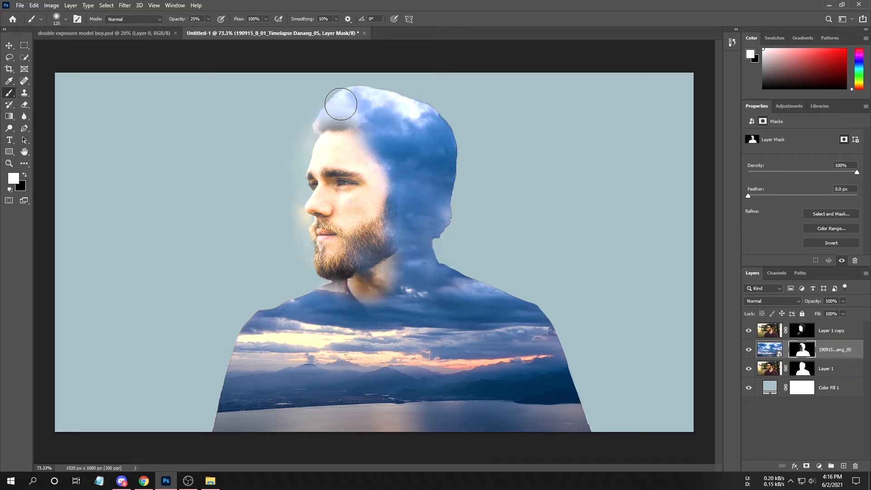
{"action": "left_click_drag", "start_coordinate": [439, 113], "coordinate": [444, 224]}
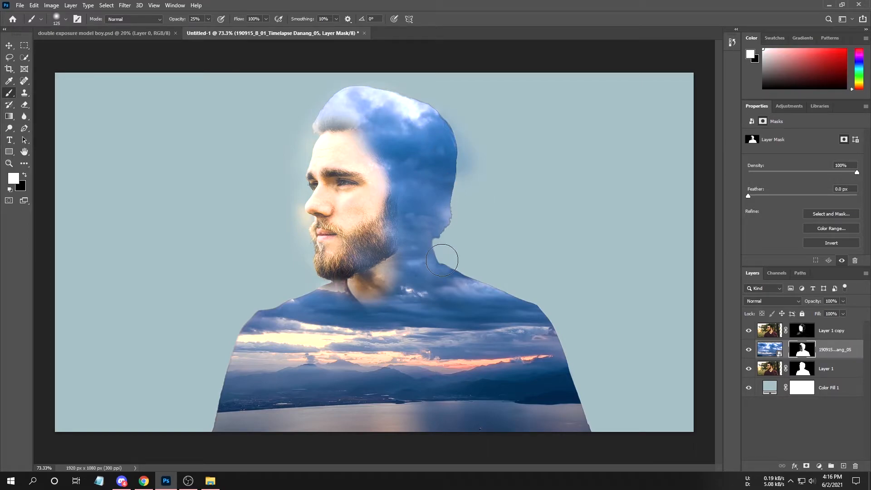
{"action": "left_click_drag", "start_coordinate": [286, 224], "coordinate": [296, 226]}
Paint black on the portrait copy's mask along the background in front of the face to remove the glow.
{"action": "left_click", "coordinate": [805, 331]}
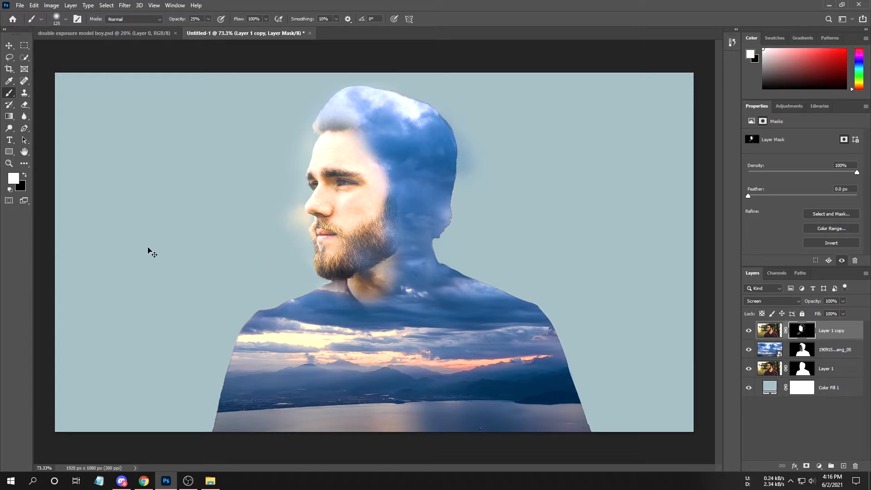
{"action": "left_click", "coordinate": [25, 175]}
{"action": "mouse_move", "coordinate": [298, 214]}
{"action": "left_mouse_down"}
{"action": "mouse_move", "coordinate": [303, 252]}
{"action": "mouse_move", "coordinate": [302, 136]}
{"action": "mouse_move", "coordinate": [301, 152]}
{"action": "left_mouse_up"}
Paint black on the sky layer's mask over the lower neck down to the shirt's neckline.
{"action": "scroll", "coordinate": [451, 257], "scroll_direction": "down", "scroll_amount": 3}
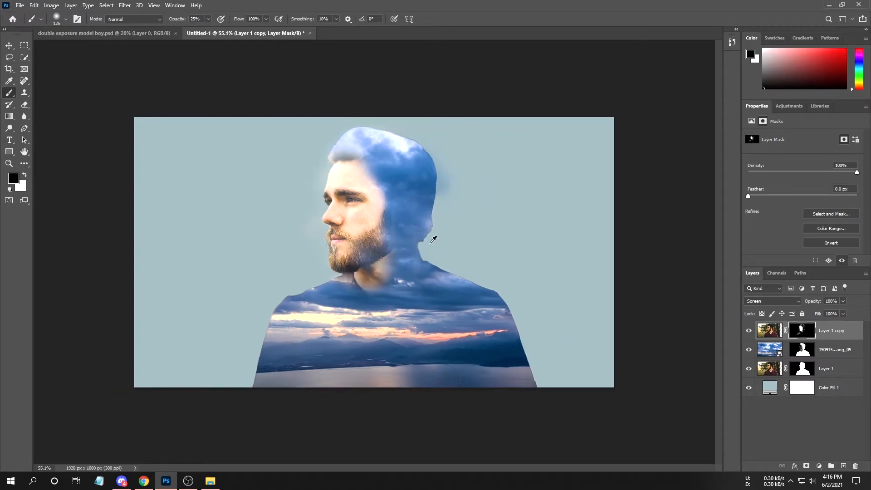
{"action": "scroll", "coordinate": [403, 252], "scroll_direction": "up", "scroll_amount": 2}
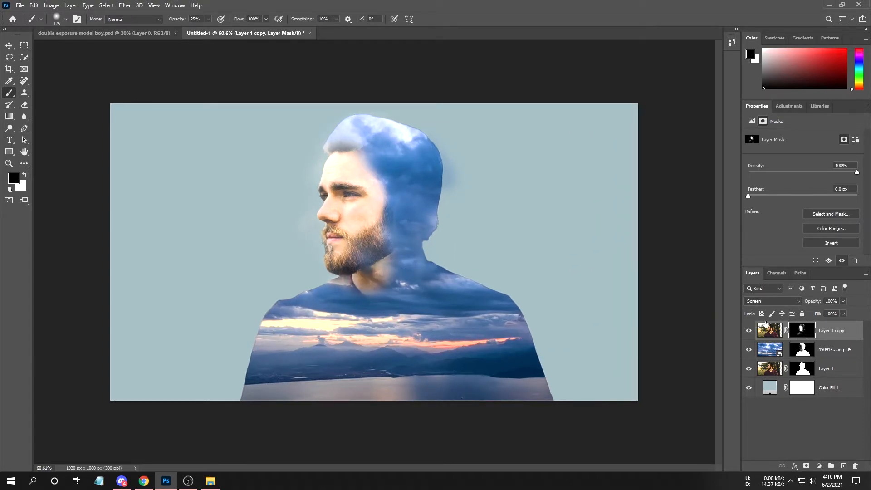
{"action": "left_click", "coordinate": [803, 353]}
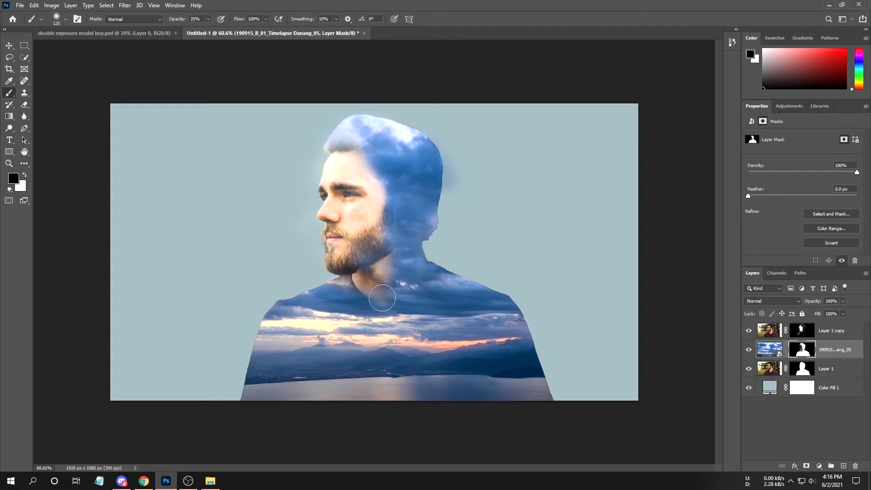
{"action": "mouse_move", "coordinate": [381, 302]}
{"action": "left_mouse_down"}
{"action": "mouse_move", "coordinate": [372, 290]}
{"action": "mouse_move", "coordinate": [394, 303]}
{"action": "mouse_move", "coordinate": [385, 292]}
{"action": "mouse_move", "coordinate": [388, 263]}
{"action": "mouse_move", "coordinate": [384, 313]}
{"action": "left_mouse_up"}
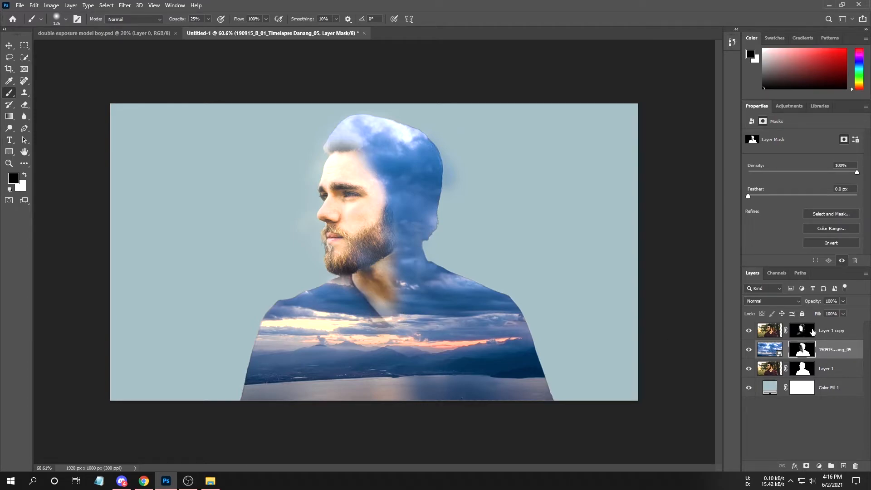
Try painting white over the neck and V-neckline on the portrait copy's mask.
{"action": "left_click", "coordinate": [812, 332]}
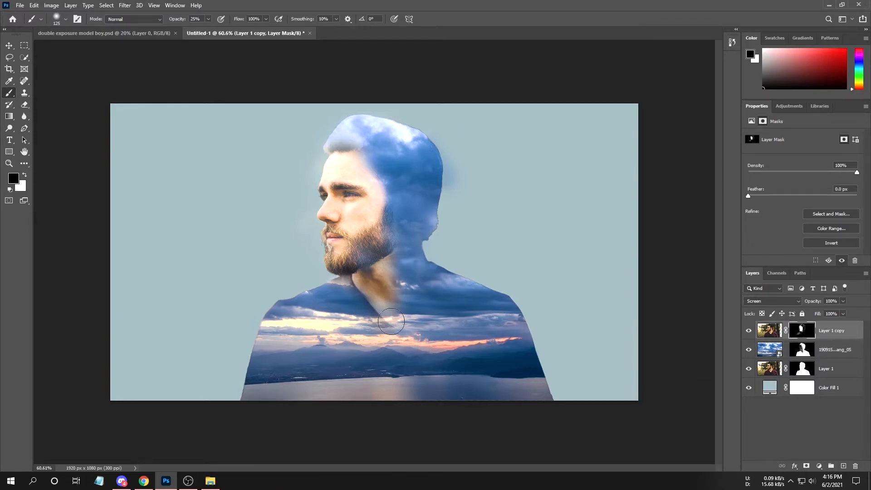
{"action": "left_click", "coordinate": [24, 176]}
{"action": "mouse_move", "coordinate": [385, 289]}
{"action": "left_mouse_down"}
{"action": "mouse_move", "coordinate": [357, 316]}
{"action": "mouse_move", "coordinate": [403, 346]}
{"action": "mouse_move", "coordinate": [330, 294]}
{"action": "mouse_move", "coordinate": [393, 334]}
{"action": "mouse_move", "coordinate": [413, 329]}
{"action": "mouse_move", "coordinate": [410, 308]}
{"action": "mouse_move", "coordinate": [416, 338]}
{"action": "left_mouse_up"}
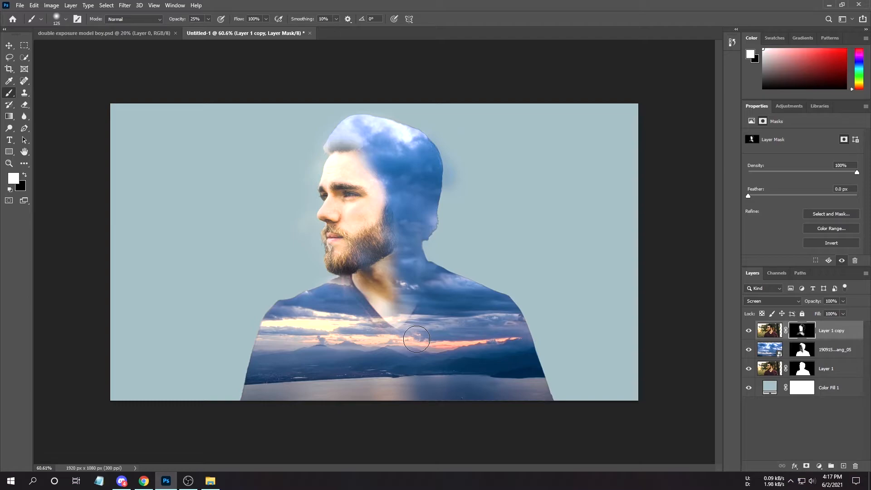
Paint black over the neck and neckline on the portrait copy's mask, raising the brush opacity to 50%.
{"action": "left_click", "coordinate": [24, 176]}
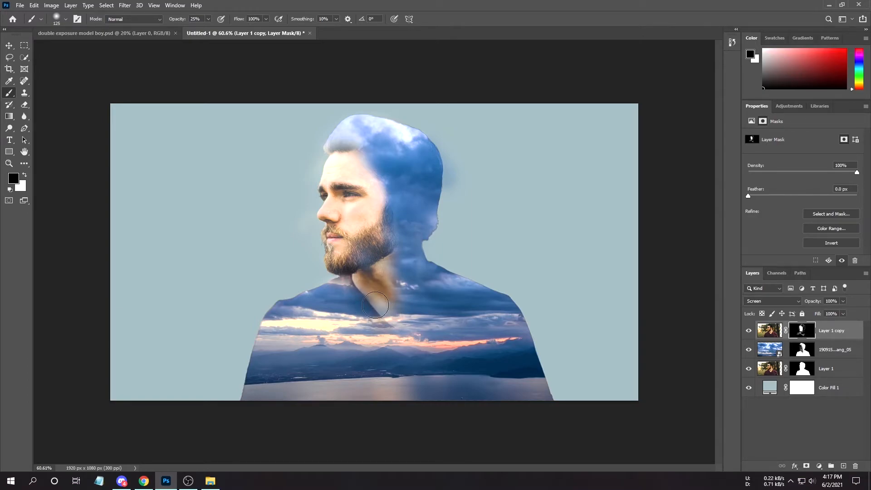
{"action": "mouse_move", "coordinate": [373, 299]}
{"action": "left_mouse_down"}
{"action": "mouse_move", "coordinate": [355, 290]}
{"action": "mouse_move", "coordinate": [383, 289]}
{"action": "left_mouse_up"}
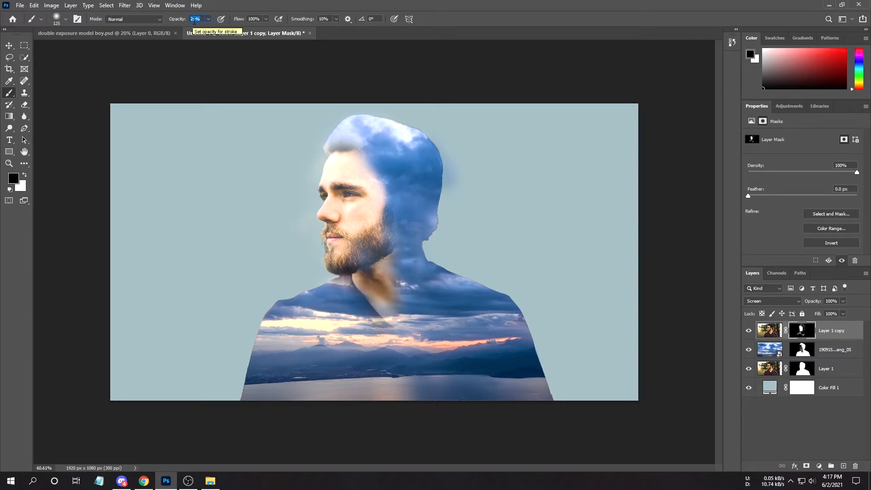
{"action": "type", "text": "5"}
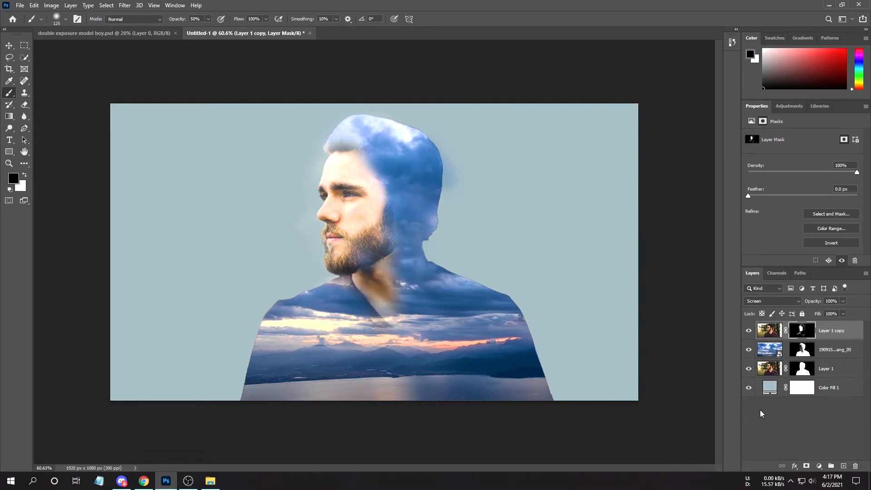
Paint white at 25% brush opacity on the sky layer's mask over the neck, neckline and rear edge of the beard and cheek.
{"action": "left_click", "coordinate": [803, 357]}
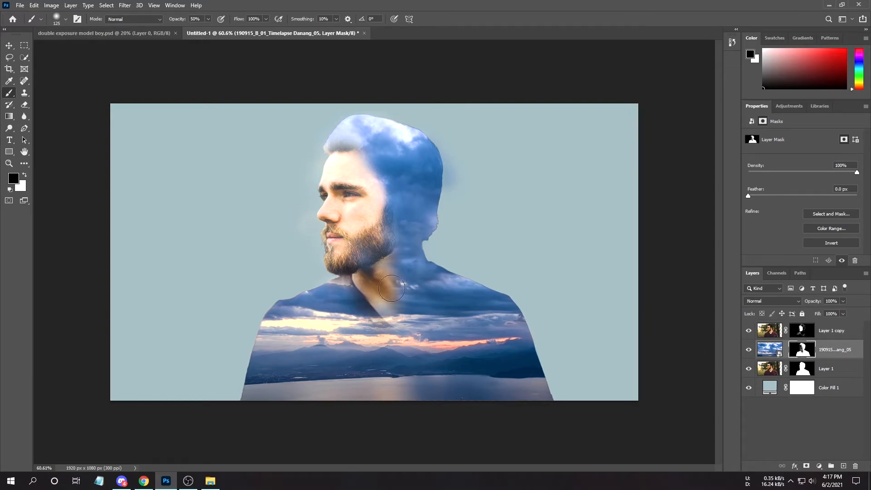
{"action": "key", "text": "x"}
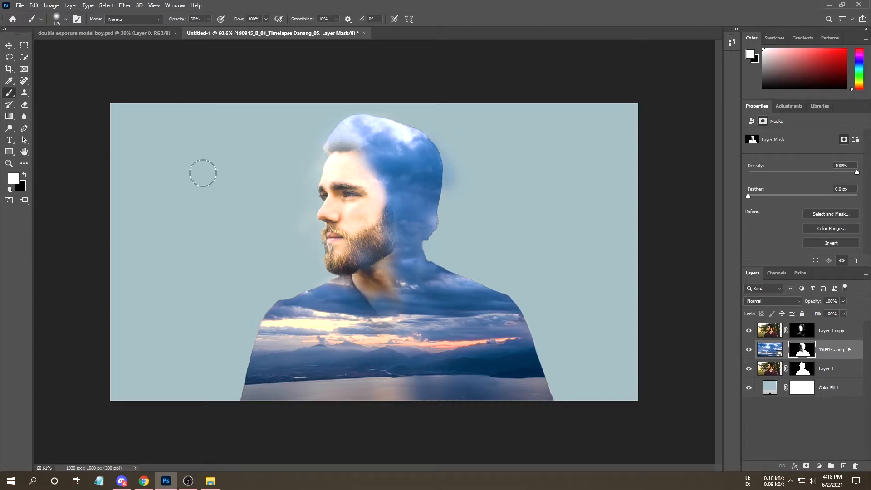
{"action": "left_click", "coordinate": [194, 20]}
{"action": "mouse_move", "coordinate": [382, 304]}
{"action": "left_mouse_down"}
{"action": "mouse_move", "coordinate": [386, 281]}
{"action": "mouse_move", "coordinate": [361, 303]}
{"action": "mouse_move", "coordinate": [343, 294]}
{"action": "mouse_move", "coordinate": [366, 281]}
{"action": "mouse_move", "coordinate": [361, 293]}
{"action": "mouse_move", "coordinate": [370, 296]}
{"action": "mouse_move", "coordinate": [390, 270]}
{"action": "mouse_move", "coordinate": [400, 230]}
{"action": "mouse_move", "coordinate": [407, 242]}
{"action": "mouse_move", "coordinate": [368, 317]}
{"action": "mouse_move", "coordinate": [356, 290]}
{"action": "mouse_move", "coordinate": [333, 296]}
{"action": "mouse_move", "coordinate": [342, 282]}
{"action": "mouse_move", "coordinate": [360, 289]}
{"action": "mouse_move", "coordinate": [356, 324]}
{"action": "left_mouse_up"}
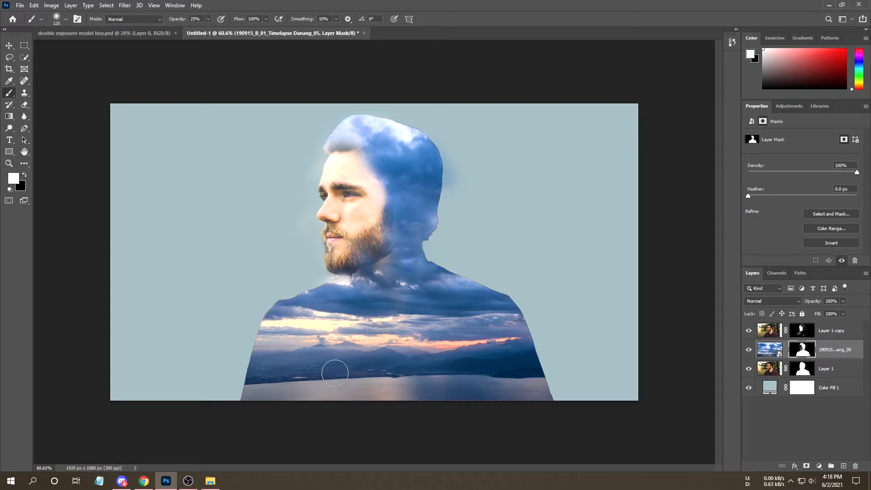
{"action": "mouse_move", "coordinate": [378, 241]}
{"action": "left_mouse_down"}
{"action": "mouse_move", "coordinate": [411, 226]}
{"action": "mouse_move", "coordinate": [394, 237]}
{"action": "mouse_move", "coordinate": [389, 223]}
{"action": "mouse_move", "coordinate": [384, 248]}
{"action": "mouse_move", "coordinate": [388, 202]}
{"action": "mouse_move", "coordinate": [371, 171]}
{"action": "left_mouse_up"}
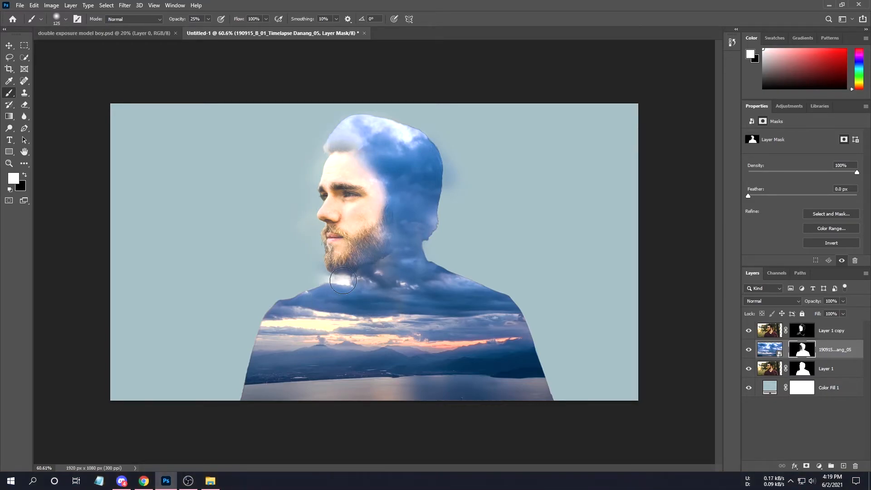
Paint black on the portrait copy's mask over the bright patch below the chin, using a 35 px brush at 25% opacity.
{"action": "scroll", "coordinate": [317, 297], "scroll_direction": "up", "scroll_amount": 5}
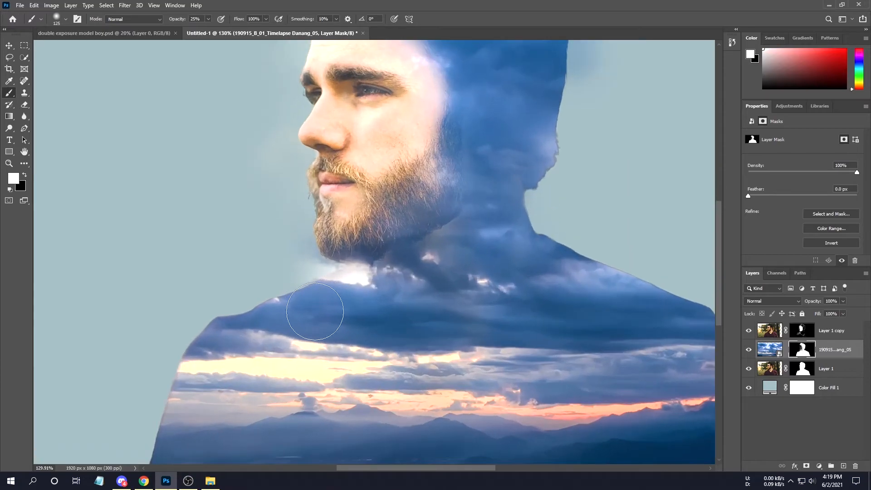
{"action": "left_click", "coordinate": [801, 331]}
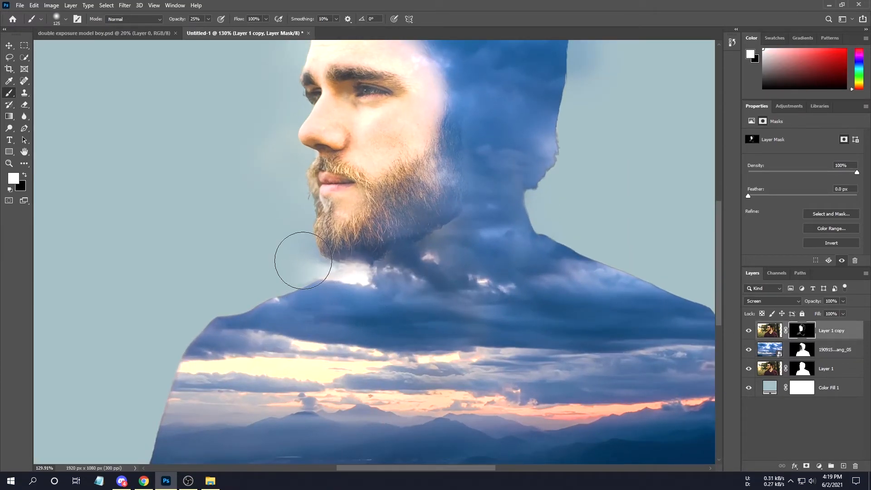
{"action": "key", "text": "bracketleft"}
{"action": "key", "text": "bracketleft"}
{"action": "key", "text": "bracketleft"}
{"action": "key", "text": "bracketleft"}
{"action": "key", "text": "bracketleft"}
{"action": "key", "text": "bracketleft"}
{"action": "key", "text": "bracketleft"}
{"action": "key", "text": "bracketleft"}
{"action": "key", "text": "bracketleft"}
{"action": "left_click", "coordinate": [26, 173]}
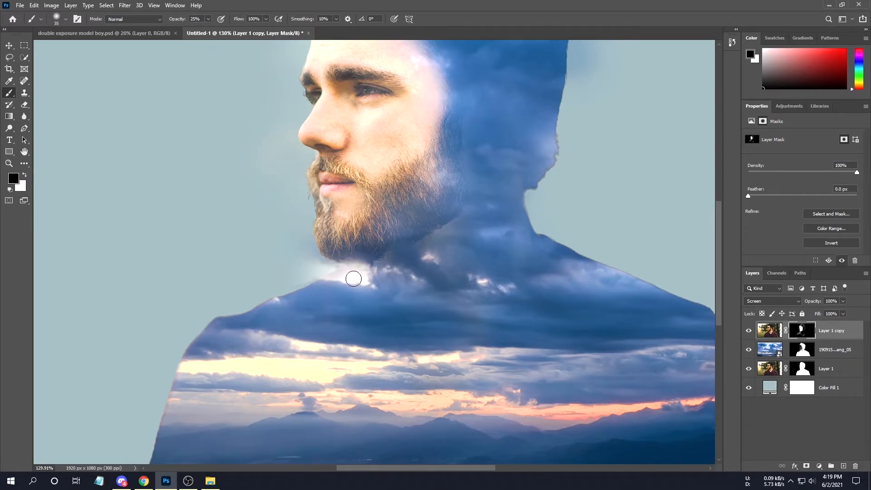
{"action": "left_click_drag", "start_coordinate": [356, 271], "coordinate": [308, 277]}
{"action": "scroll", "coordinate": [308, 308], "scroll_direction": "down", "scroll_amount": 5}
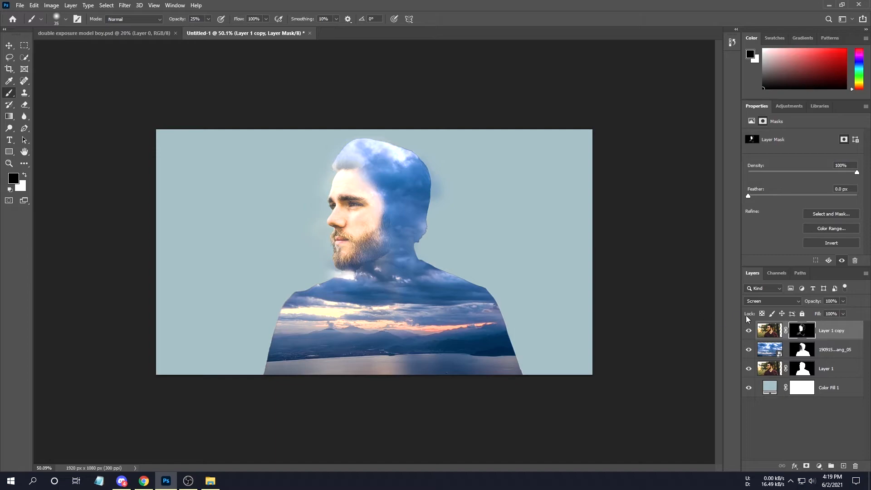
Try painting black on the sky layer's mask behind the jaw, enlarging the brush to 200 px.
{"action": "left_click", "coordinate": [802, 350]}
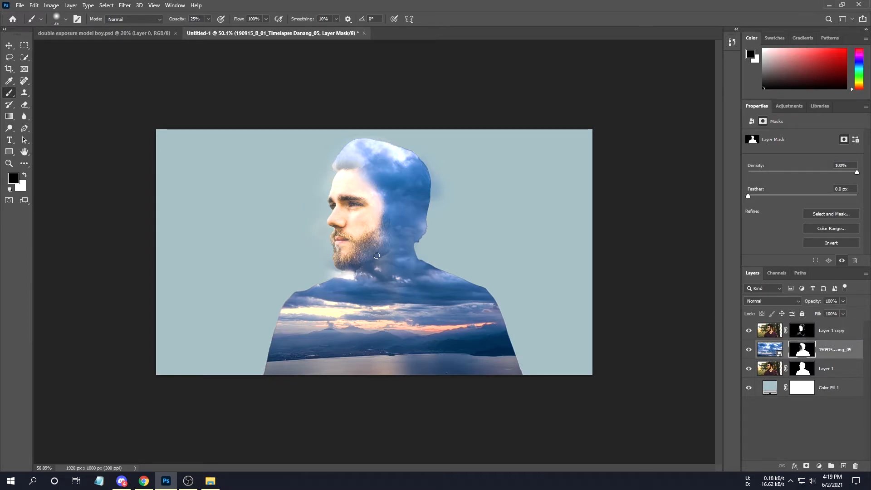
{"action": "key", "text": "bracketright"}
{"action": "key", "text": "bracketright"}
{"action": "key", "text": "bracketright"}
{"action": "key", "text": "bracketright"}
{"action": "key", "text": "bracketright"}
{"action": "key", "text": "bracketright"}
{"action": "key", "text": "bracketright"}
{"action": "key", "text": "bracketright"}
{"action": "key", "text": "bracketright"}
{"action": "key", "text": "bracketright"}
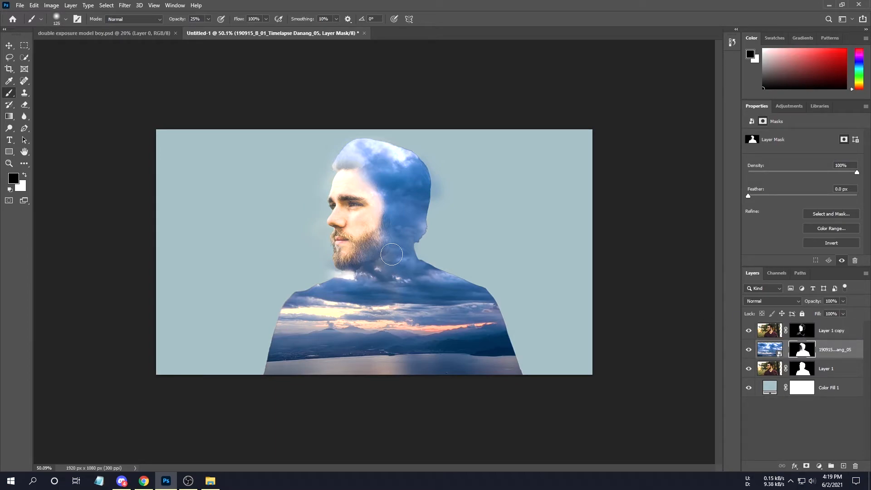
{"action": "mouse_move", "coordinate": [387, 237]}
{"action": "left_mouse_down"}
{"action": "mouse_move", "coordinate": [392, 245]}
{"action": "mouse_move", "coordinate": [387, 224]}
{"action": "mouse_move", "coordinate": [398, 234]}
{"action": "left_mouse_up"}
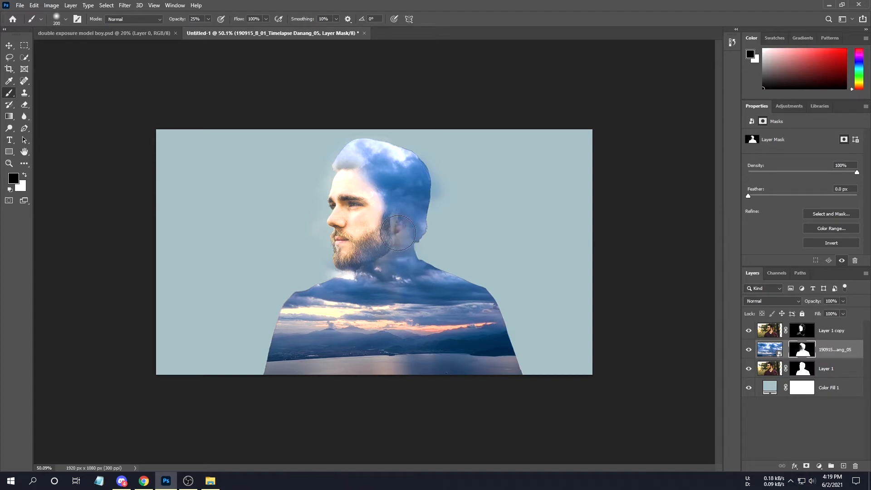
{"action": "key", "text": "ctrl+z"}
{"action": "key", "text": "ctrl+2"}
Paint white on the sky layer's mask over the cheek, jaw and beard with the 200 px brush at 25% opacity.
{"action": "key", "text": "x"}
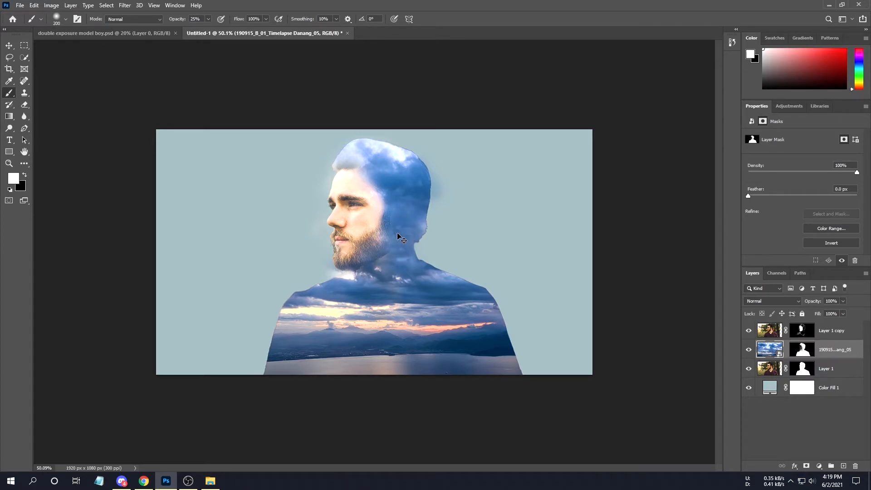
{"action": "left_click", "coordinate": [801, 352]}
{"action": "key", "text": "x"}
{"action": "left_click", "coordinate": [24, 175]}
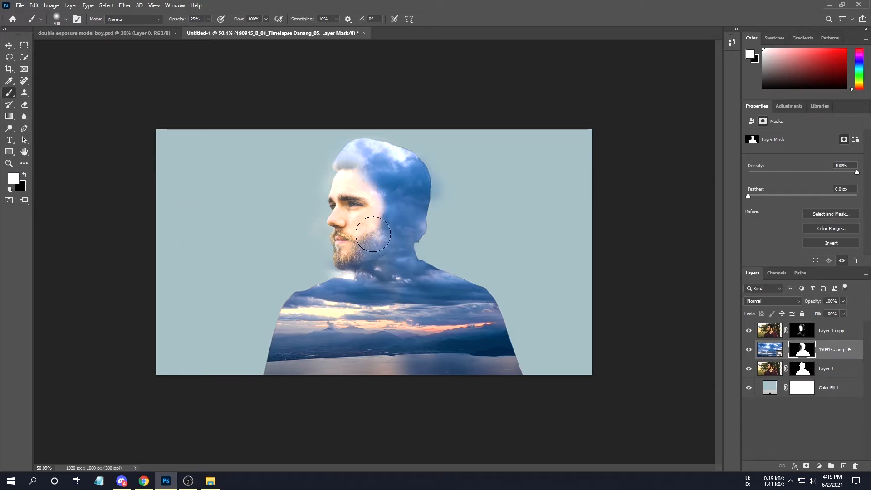
{"action": "mouse_move", "coordinate": [375, 194]}
{"action": "left_mouse_down"}
{"action": "mouse_move", "coordinate": [343, 166]}
{"action": "mouse_move", "coordinate": [370, 169]}
{"action": "mouse_move", "coordinate": [391, 201]}
{"action": "mouse_move", "coordinate": [377, 237]}
{"action": "mouse_move", "coordinate": [375, 199]}
{"action": "mouse_move", "coordinate": [358, 274]}
{"action": "left_mouse_up"}
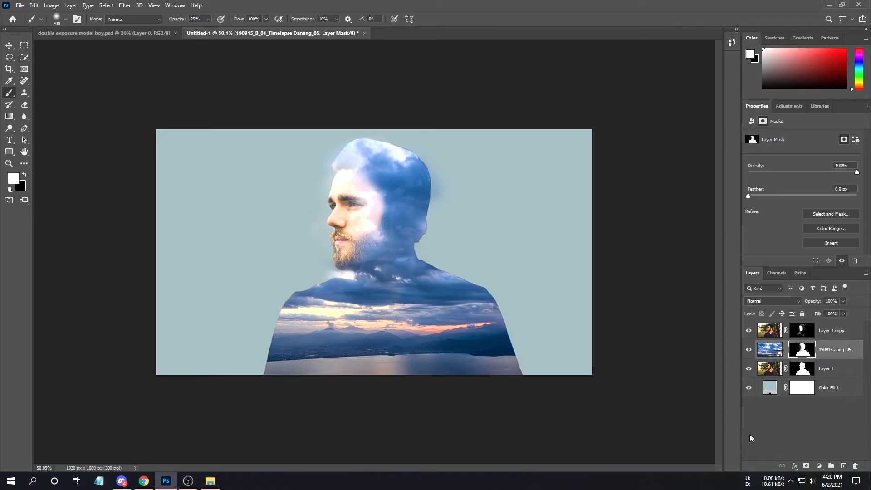
Duplicate the sky layer to just above the Color Fill 1 layer and delete the copy's layer mask.
{"action": "left_click_drag", "start_coordinate": [832, 351], "coordinate": [832, 380], "text": "alt"}
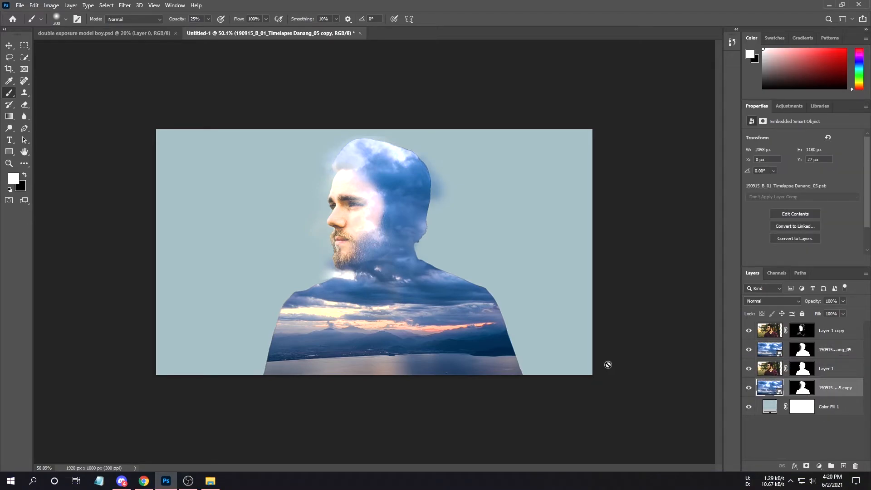
{"action": "right_click", "coordinate": [806, 391]}
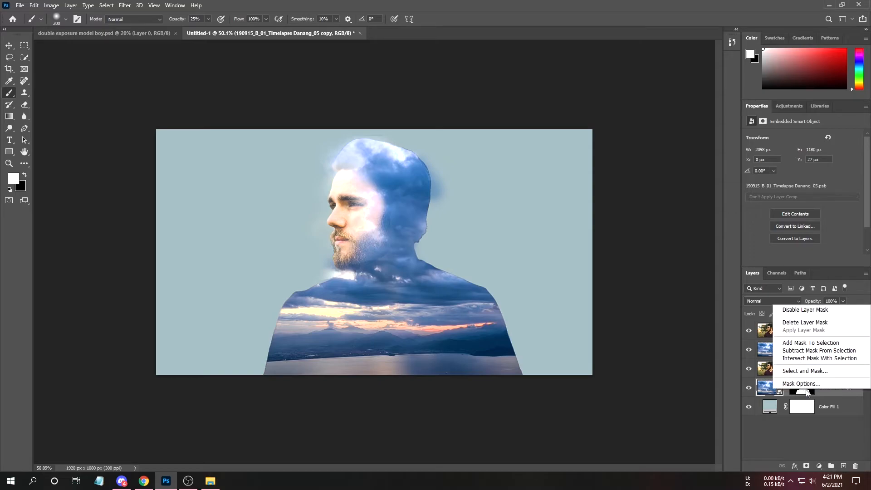
{"action": "left_click", "coordinate": [806, 322]}
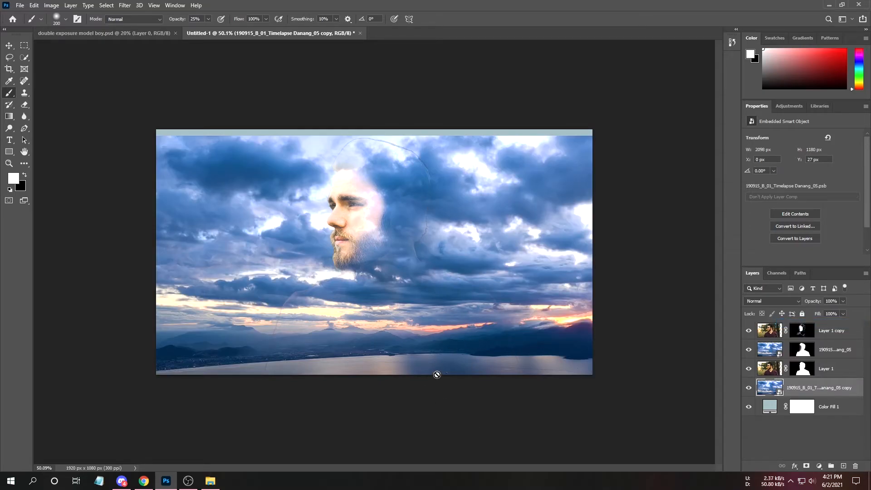
Apply a Black & White adjustment with the Default preset to the sky copy.
{"action": "left_click", "coordinate": [52, 5]}
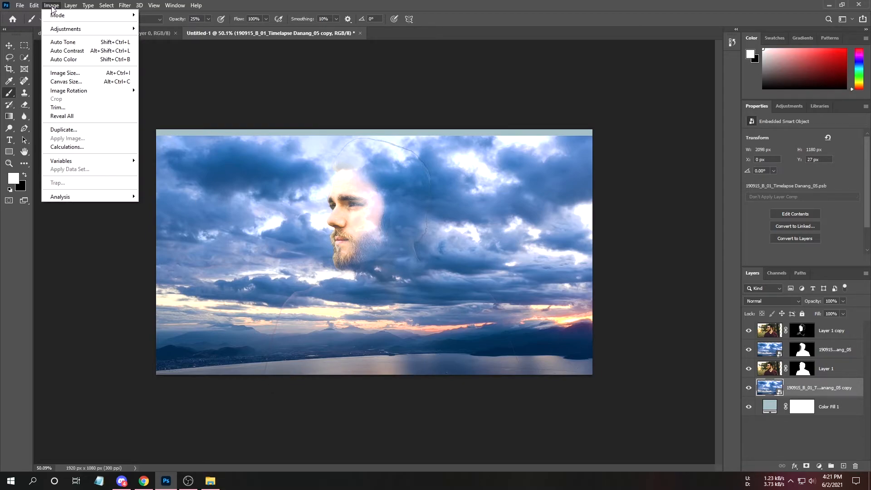
{"action": "mouse_move", "coordinate": [67, 29]}
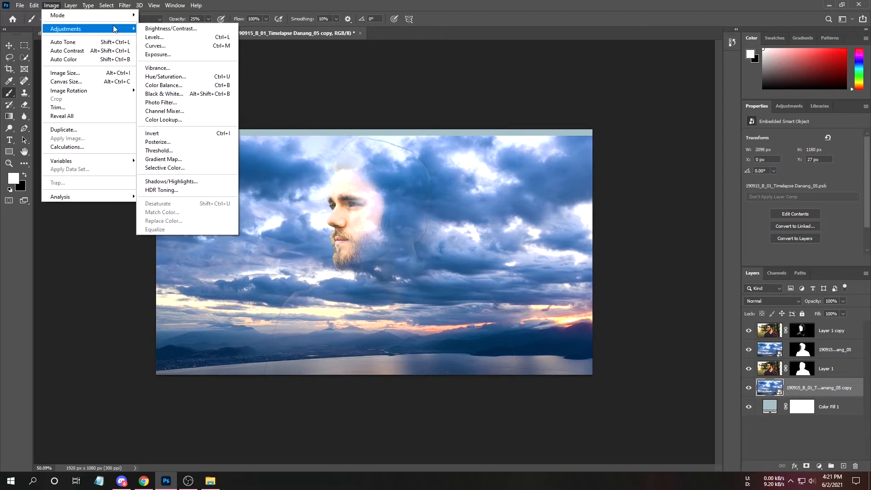
{"action": "left_click", "coordinate": [164, 94]}
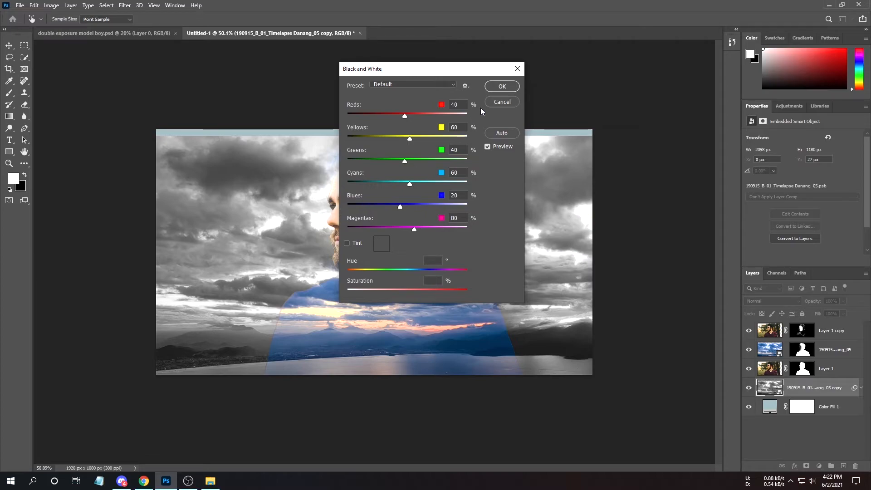
{"action": "left_click", "coordinate": [493, 85]}
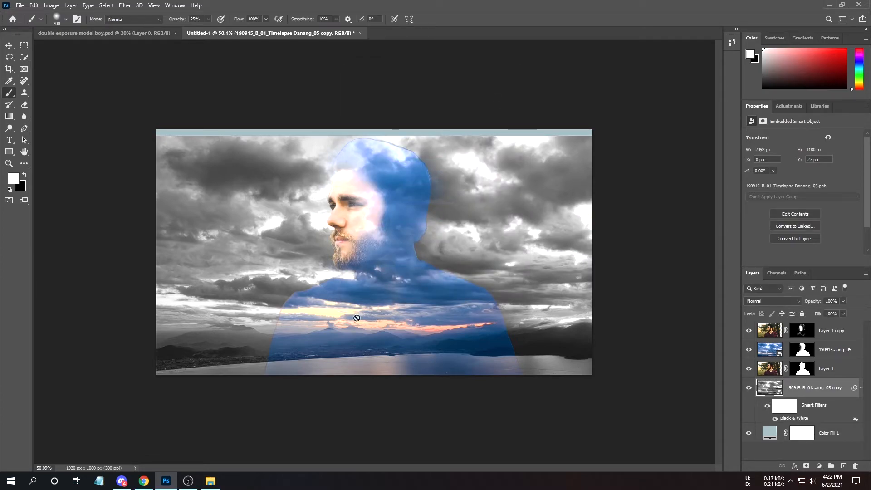
Apply a Gaussian Blur with a radius of 9.0 pixels to the black-and-white sky copy.
{"action": "left_click", "coordinate": [123, 5]}
{"action": "mouse_move", "coordinate": [76, 11]}
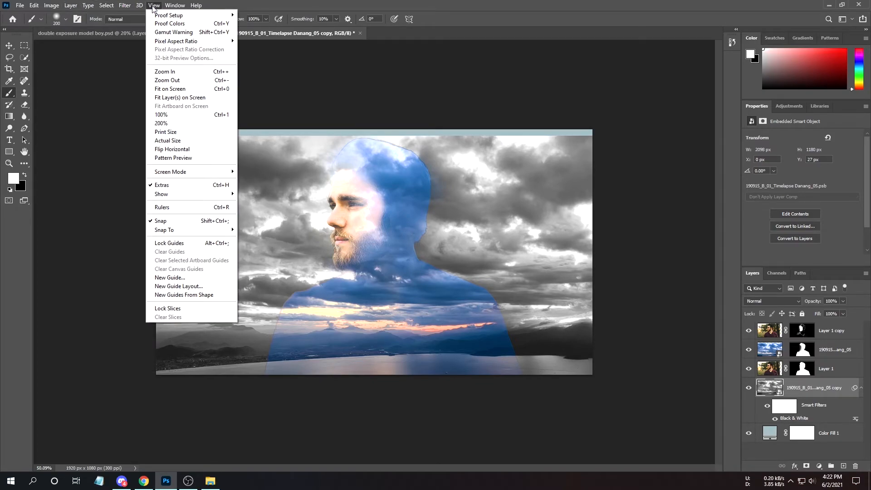
{"action": "mouse_move", "coordinate": [126, 8]}
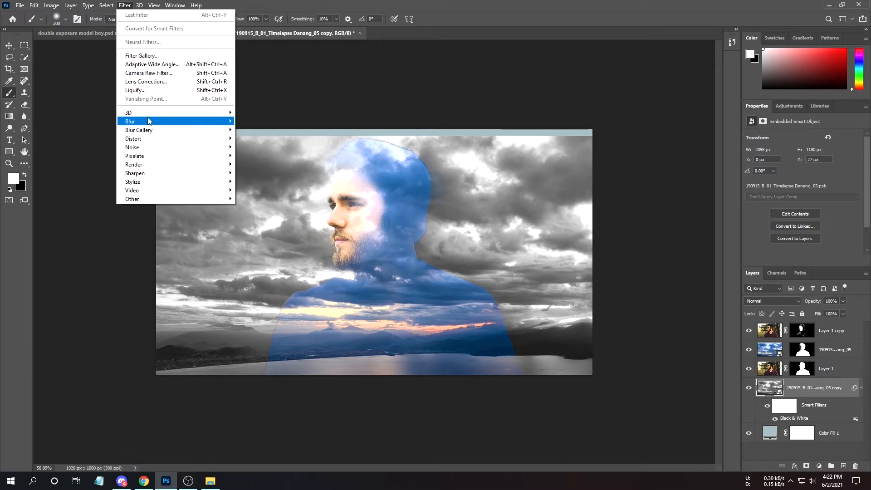
{"action": "mouse_move", "coordinate": [224, 121]}
{"action": "left_click", "coordinate": [260, 155]}
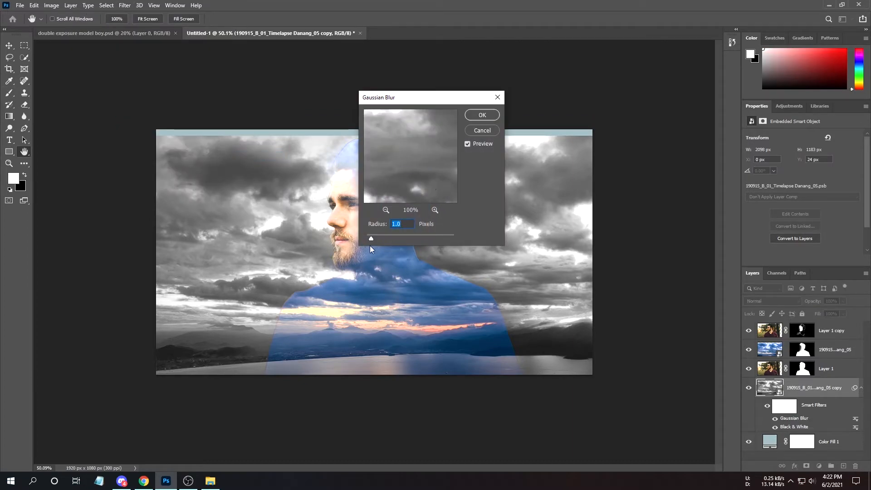
{"action": "left_click_drag", "start_coordinate": [371, 240], "coordinate": [376, 239]}
{"action": "left_click_drag", "start_coordinate": [396, 239], "coordinate": [399, 239]}
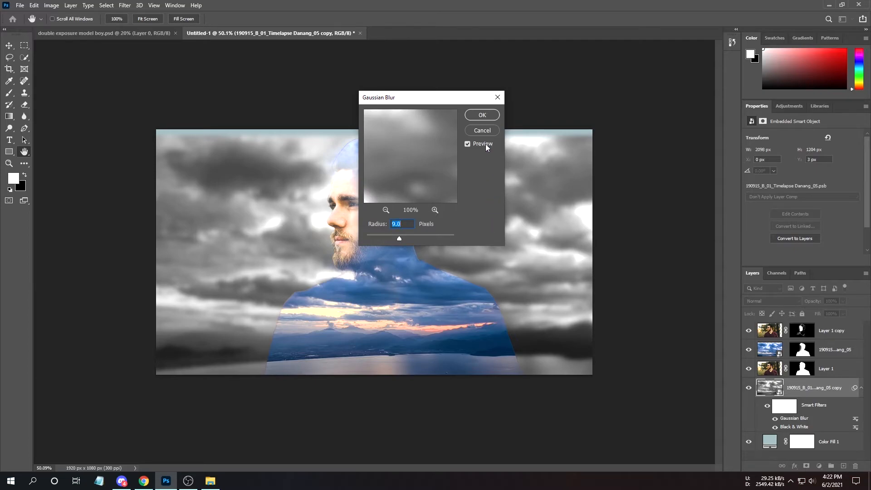
{"action": "left_click", "coordinate": [482, 115]}
{"action": "key", "text": "b"}
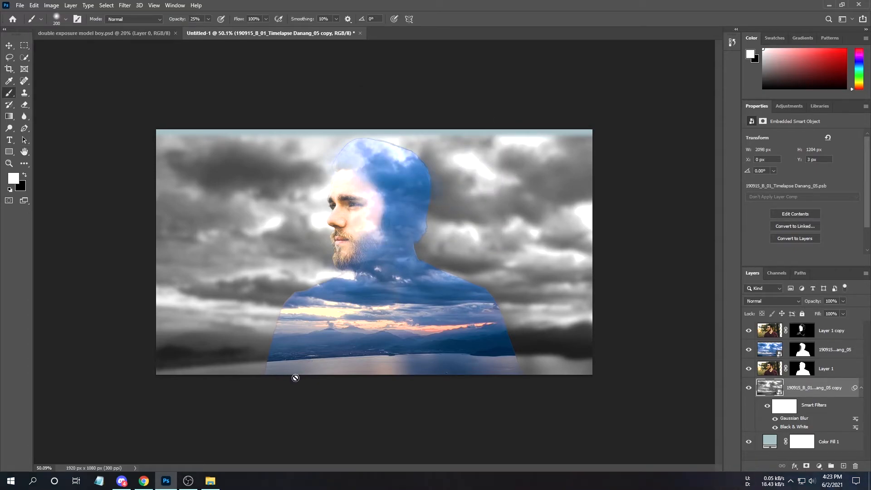
Set the blurred sky copy's blend mode to Soft Light and its layer opacity to 50%.
{"action": "left_click", "coordinate": [792, 300]}
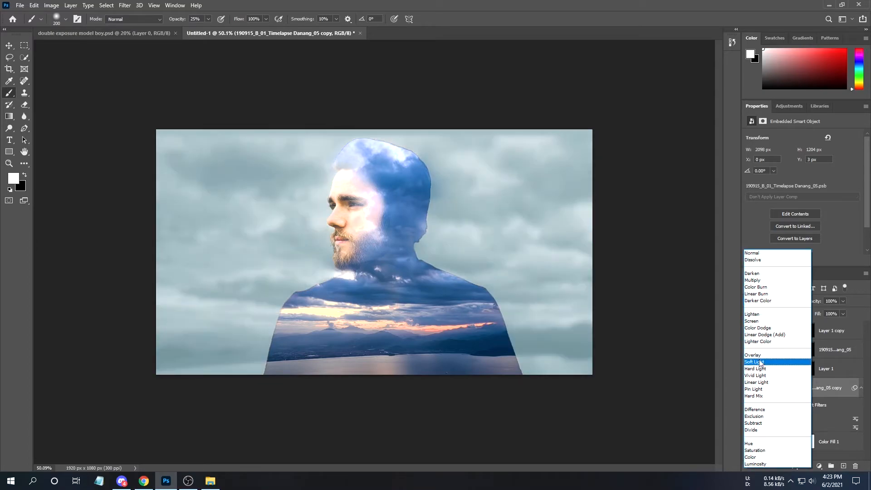
{"action": "left_click", "coordinate": [760, 362]}
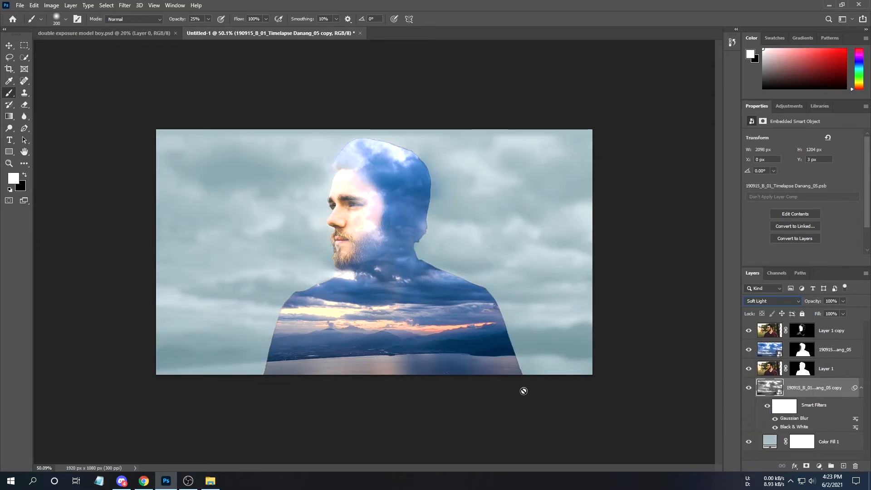
{"action": "left_click", "coordinate": [834, 301]}
{"action": "type", "text": "50"}
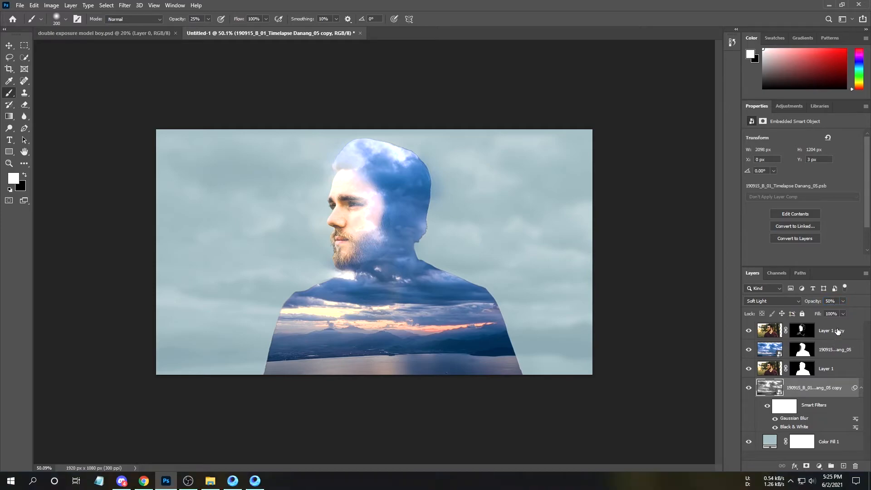
Add a Levels adjustment layer above the portrait copy and raise its black output level to 12.
{"action": "left_click", "coordinate": [837, 335]}
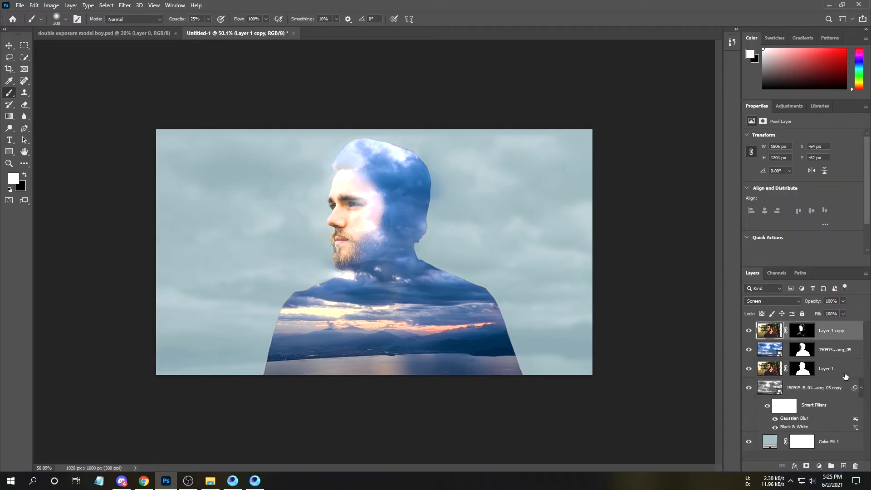
{"action": "left_click", "coordinate": [795, 467]}
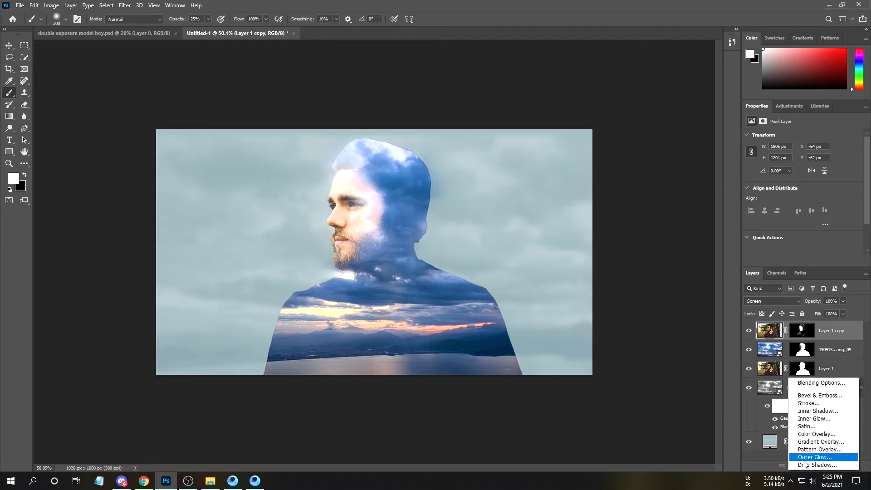
{"action": "left_click", "coordinate": [761, 470]}
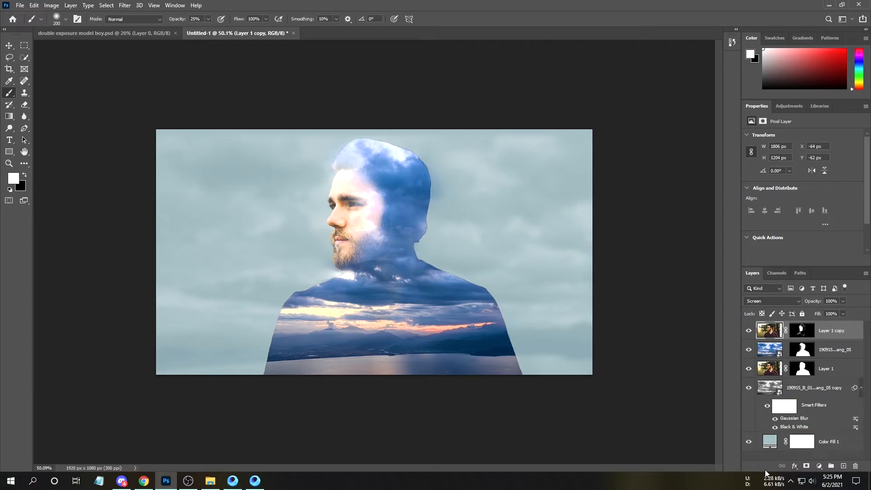
{"action": "left_click", "coordinate": [818, 465]}
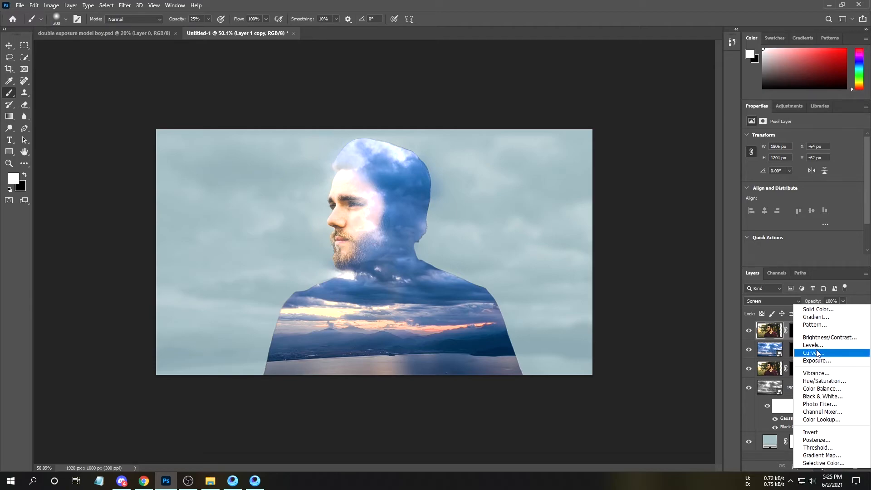
{"action": "left_click", "coordinate": [814, 345]}
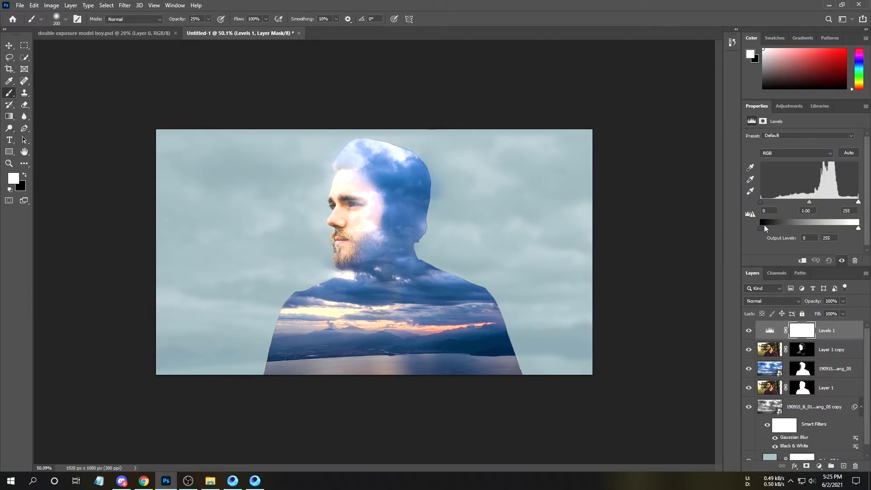
{"action": "mouse_move", "coordinate": [760, 228]}
{"action": "left_mouse_down"}
{"action": "mouse_move", "coordinate": [778, 230]}
{"action": "mouse_move", "coordinate": [765, 231]}
{"action": "left_mouse_up"}
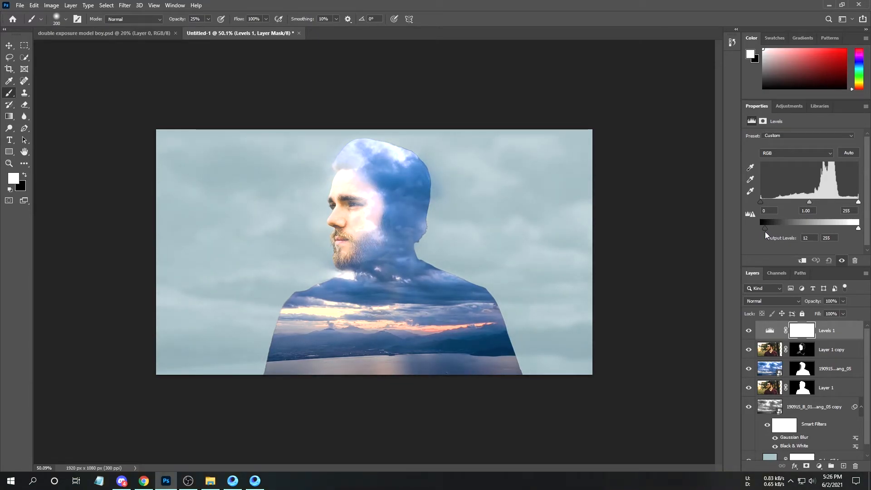
Lower the Levels adjustment's RGB white output to 224 and set the Red channel's output levels to 11 and 224.
{"action": "mouse_move", "coordinate": [858, 229]}
{"action": "left_mouse_down"}
{"action": "mouse_move", "coordinate": [838, 231]}
{"action": "mouse_move", "coordinate": [846, 228]}
{"action": "left_mouse_up"}
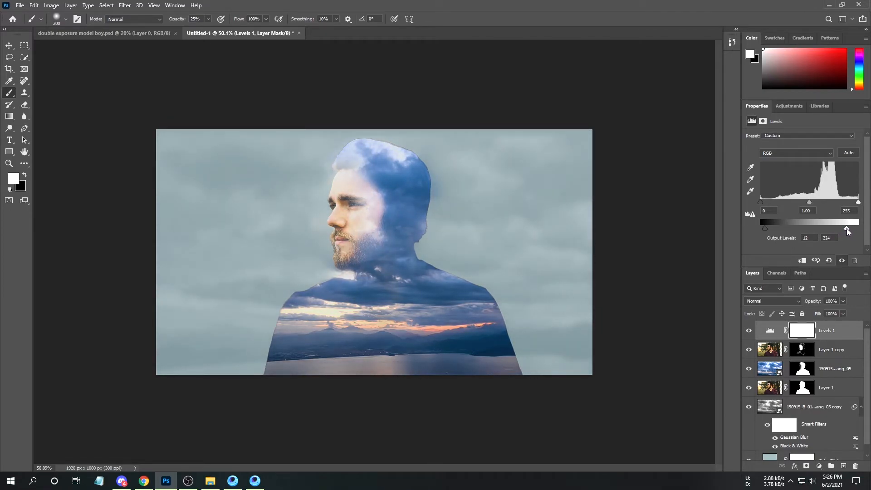
{"action": "left_click", "coordinate": [809, 154]}
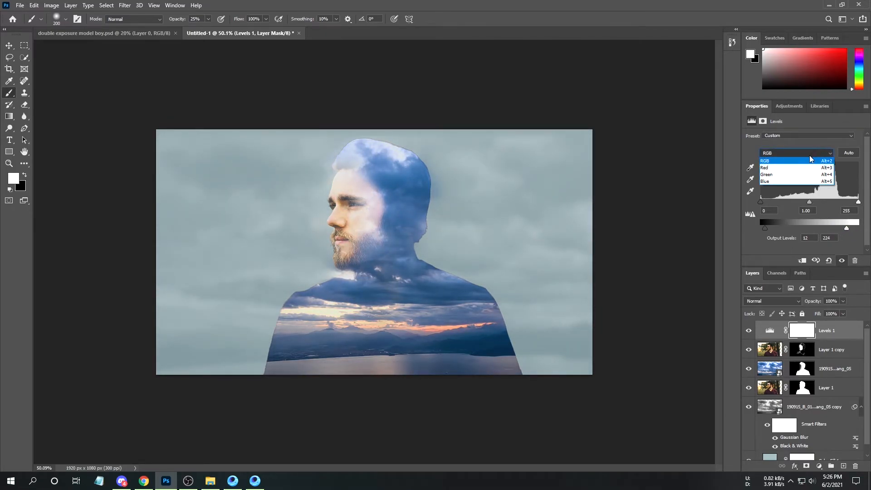
{"action": "left_click", "coordinate": [784, 161]}
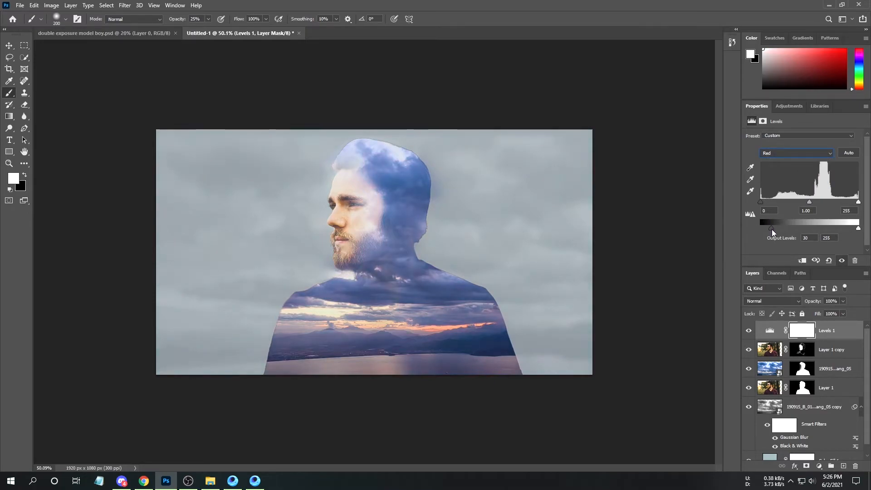
{"action": "left_click_drag", "start_coordinate": [858, 226], "coordinate": [847, 230]}
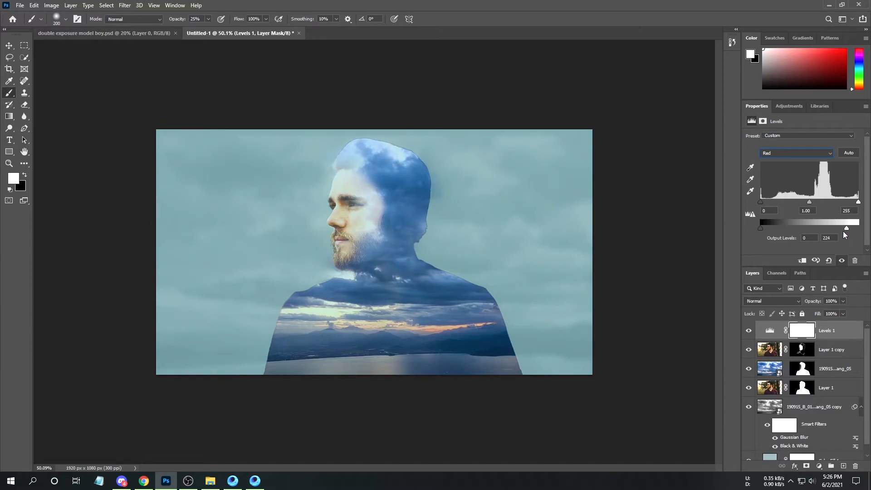
{"action": "left_click_drag", "start_coordinate": [760, 226], "coordinate": [766, 229]}
Try shifting the Green channel's output levels in the Levels adjustment.
{"action": "left_click", "coordinate": [804, 152]}
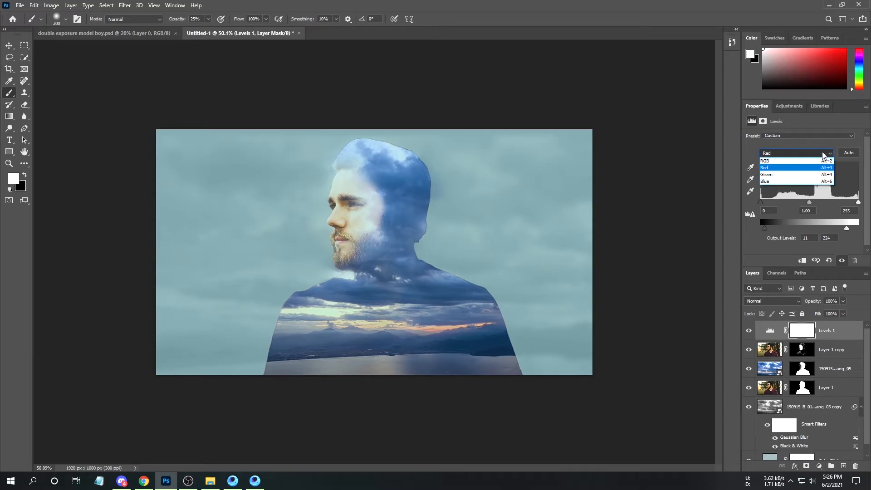
{"action": "left_click", "coordinate": [790, 173]}
{"action": "mouse_move", "coordinate": [760, 228]}
{"action": "left_mouse_down"}
{"action": "mouse_move", "coordinate": [769, 228]}
{"action": "mouse_move", "coordinate": [755, 234]}
{"action": "left_mouse_up"}
{"action": "left_click_drag", "start_coordinate": [856, 229], "coordinate": [858, 232]}
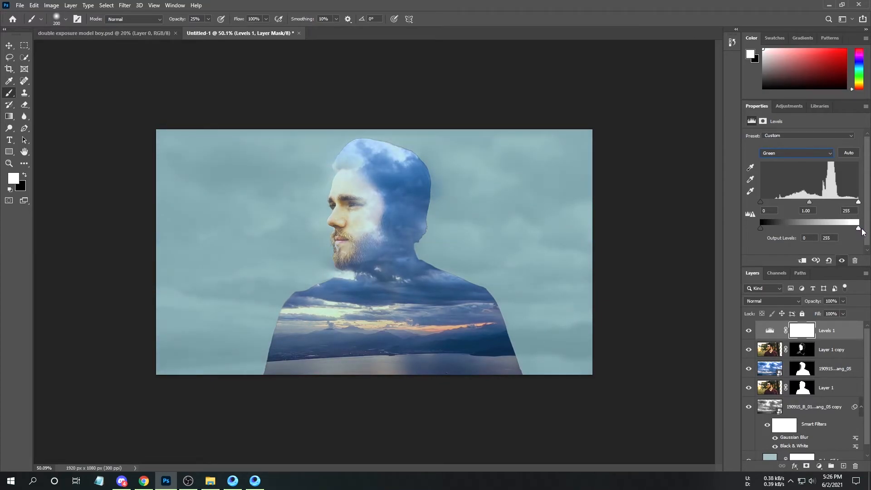
Set the Blue channel's output levels to 11 and 243 in the Levels adjustment.
{"action": "left_click", "coordinate": [823, 155]}
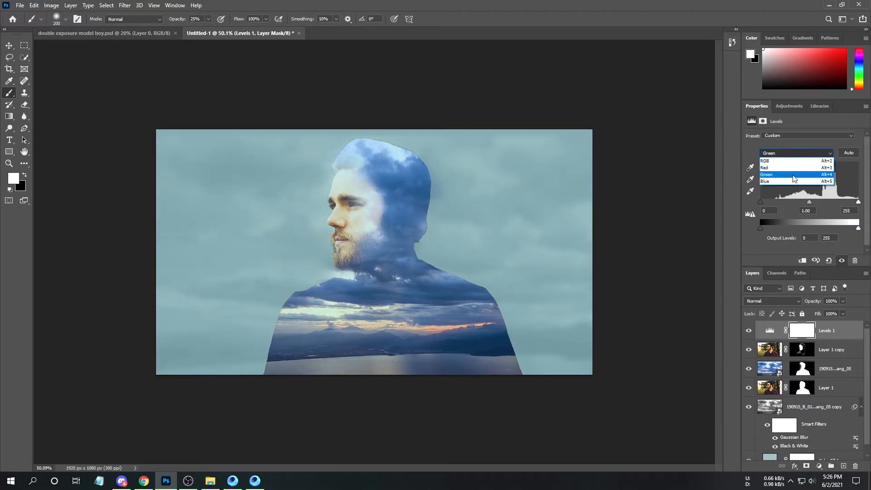
{"action": "left_click", "coordinate": [786, 179]}
{"action": "left_click_drag", "start_coordinate": [858, 229], "coordinate": [852, 234]}
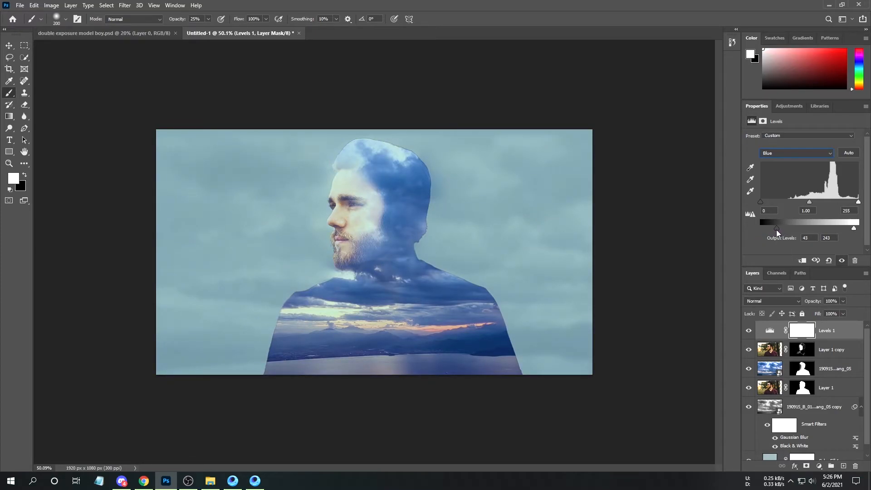
{"action": "left_click_drag", "start_coordinate": [766, 230], "coordinate": [763, 229]}
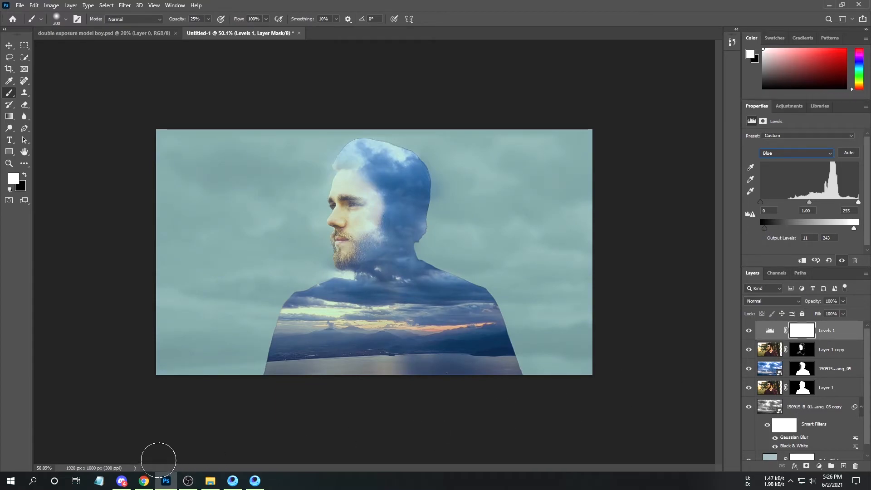
Change the background's solid color fill to a very pale light blue.
{"action": "left_click", "coordinate": [11, 44]}
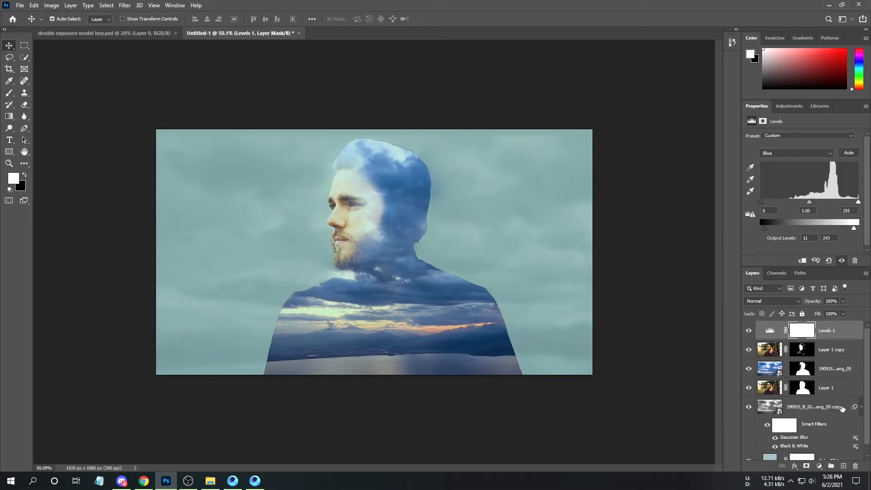
{"action": "scroll", "coordinate": [822, 406], "scroll_direction": "down", "scroll_amount": 1}
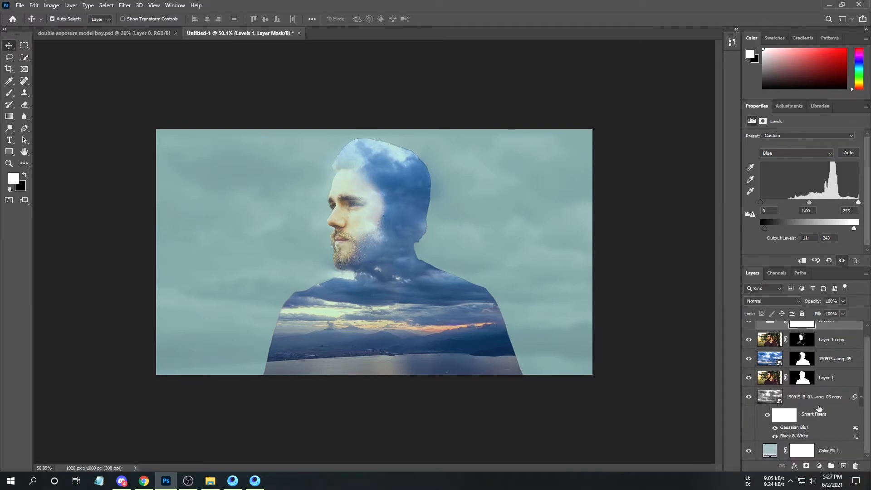
{"action": "left_click", "coordinate": [772, 450]}
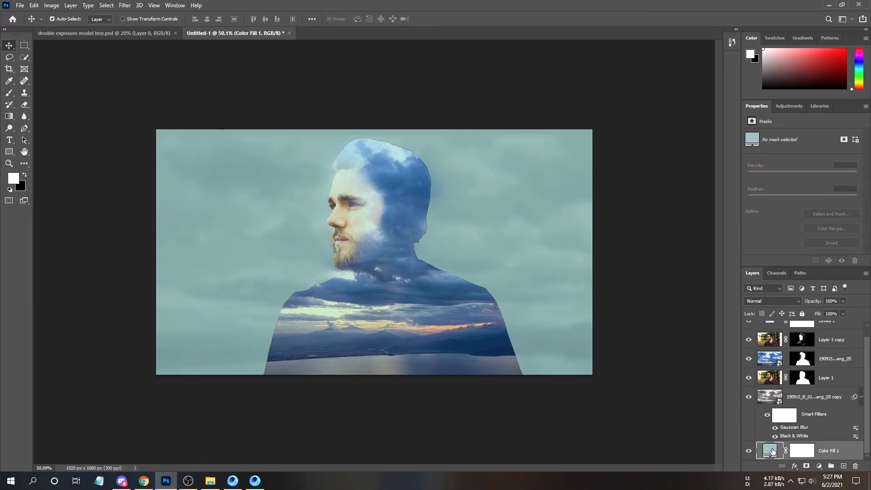
{"action": "double_click", "coordinate": [772, 450]}
{"action": "left_click_drag", "start_coordinate": [503, 139], "coordinate": [499, 117]}
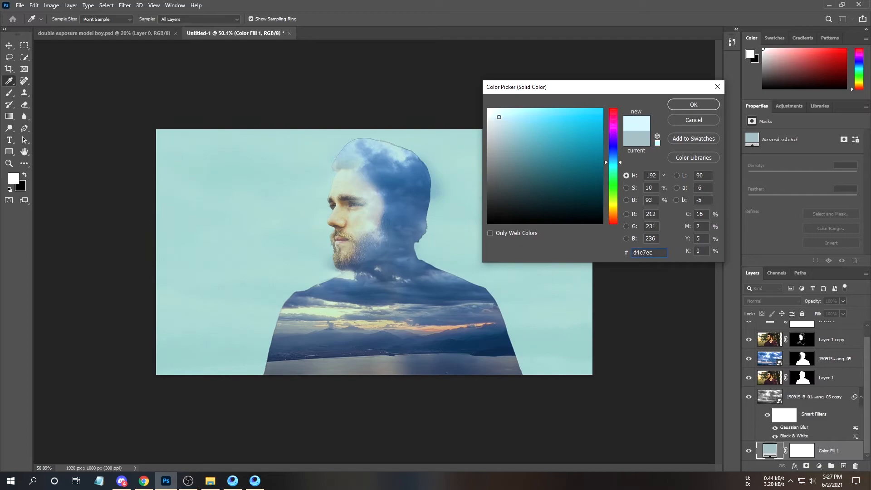
{"action": "left_click", "coordinate": [692, 105]}
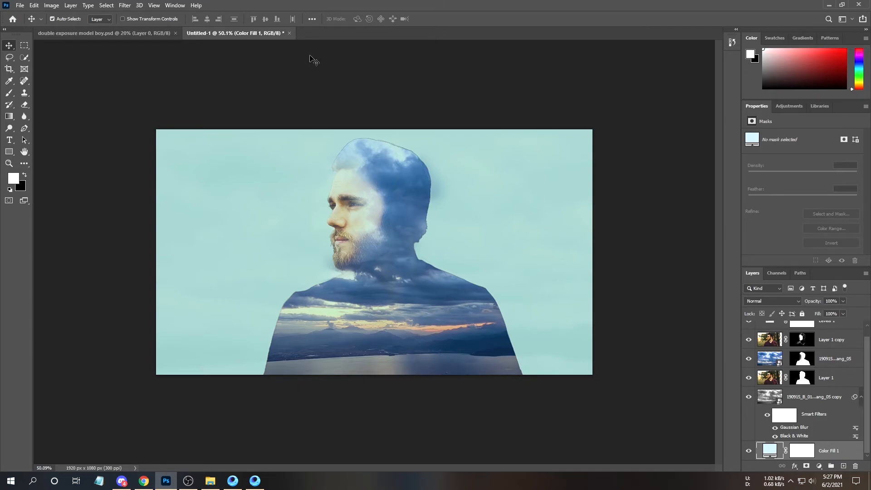
Show the Timeline, create a video timeline and enlarge its area until all layer tracks are displayed.
{"action": "left_click", "coordinate": [852, 19]}
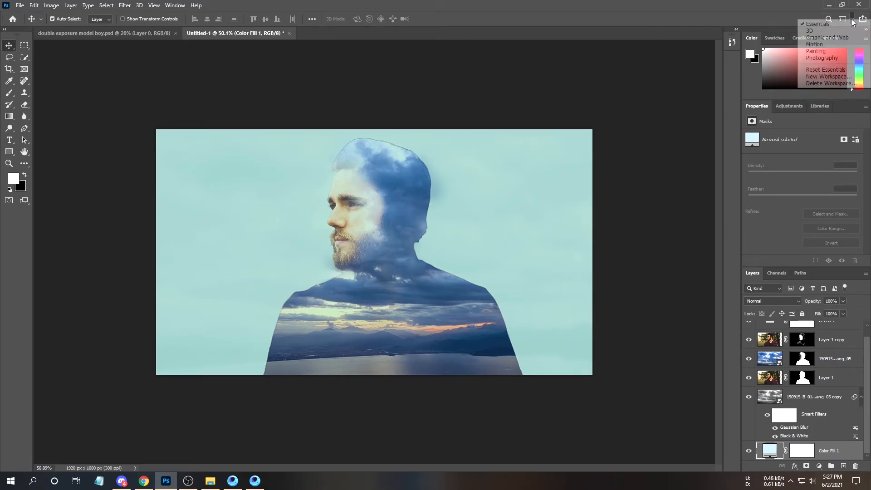
{"action": "left_click", "coordinate": [817, 24]}
{"action": "left_click", "coordinate": [176, 5]}
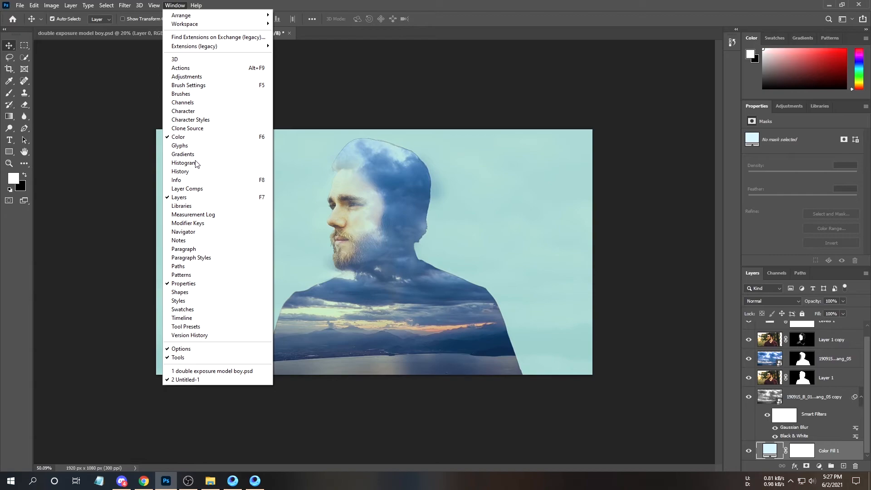
{"action": "left_click", "coordinate": [181, 317]}
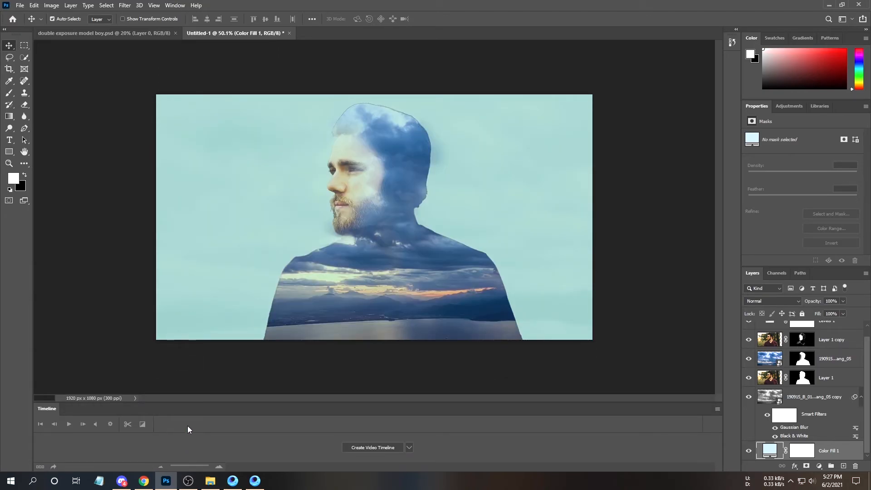
{"action": "left_click", "coordinate": [362, 448]}
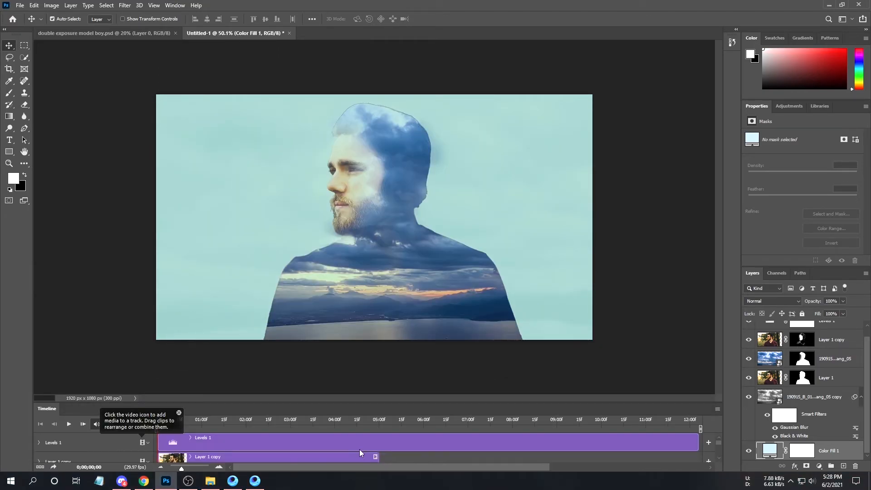
{"action": "left_click_drag", "start_coordinate": [259, 402], "coordinate": [260, 306]}
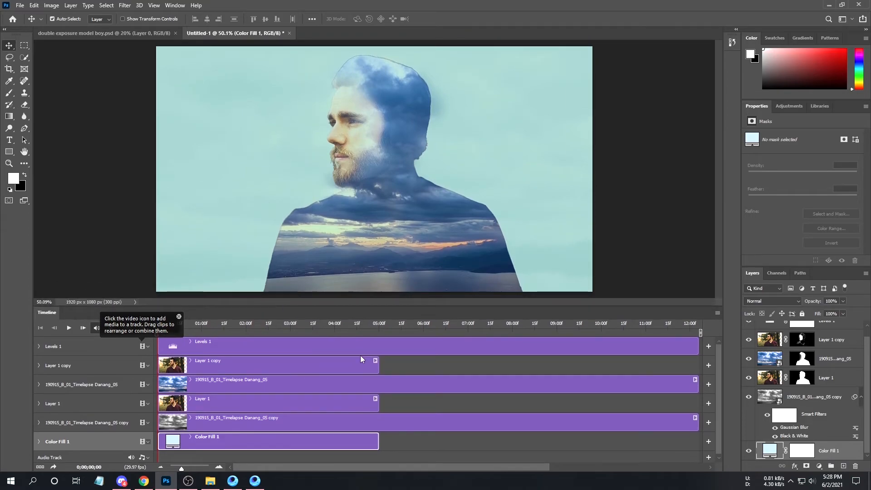
Trim the Levels 1 track to end at 05:00, level with the portrait layer tracks.
{"action": "left_click", "coordinate": [286, 368]}
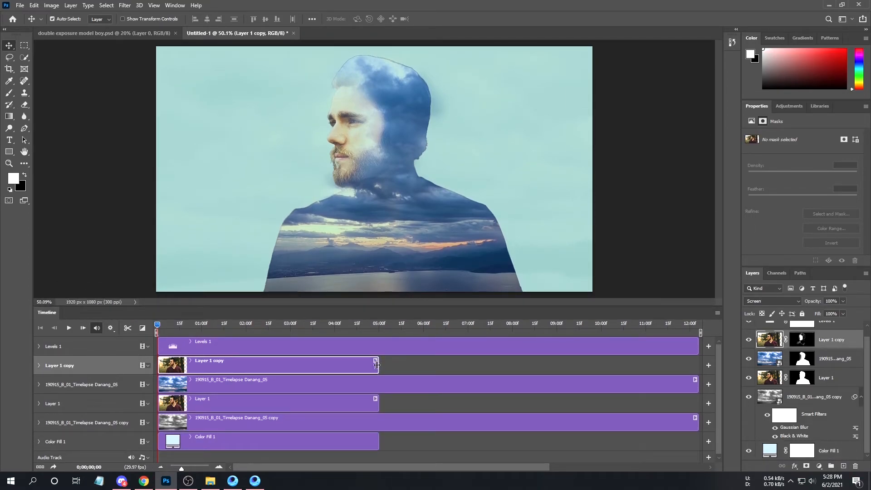
{"action": "left_click", "coordinate": [353, 349]}
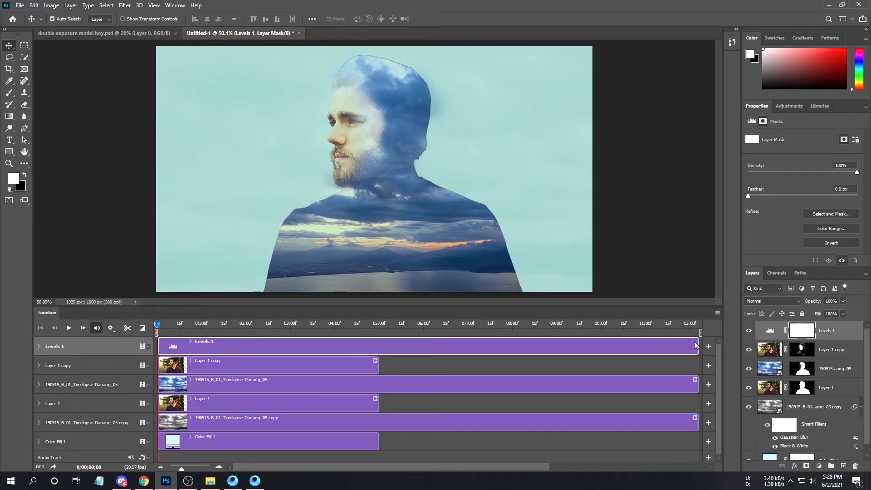
{"action": "left_click_drag", "start_coordinate": [697, 346], "coordinate": [375, 349]}
Scrub the timeline start and open the embedded contents of the masked sky smart object to examine its clip.
{"action": "left_click", "coordinate": [319, 382]}
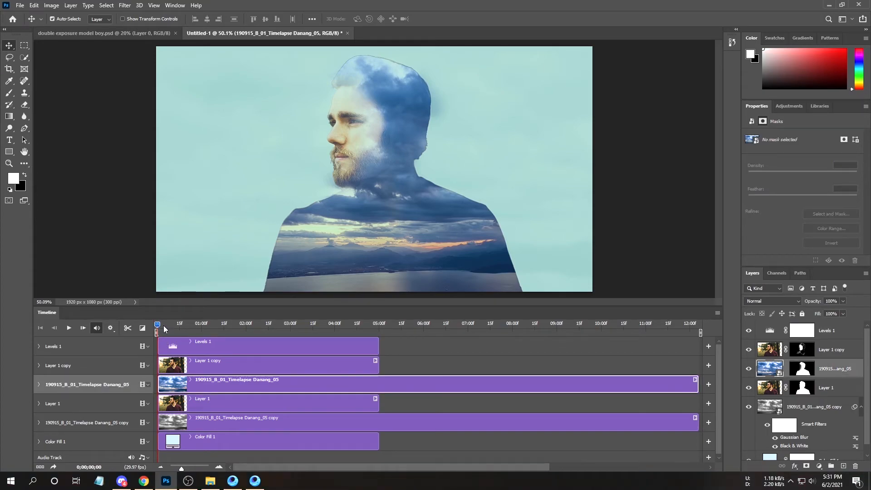
{"action": "left_click", "coordinate": [206, 325]}
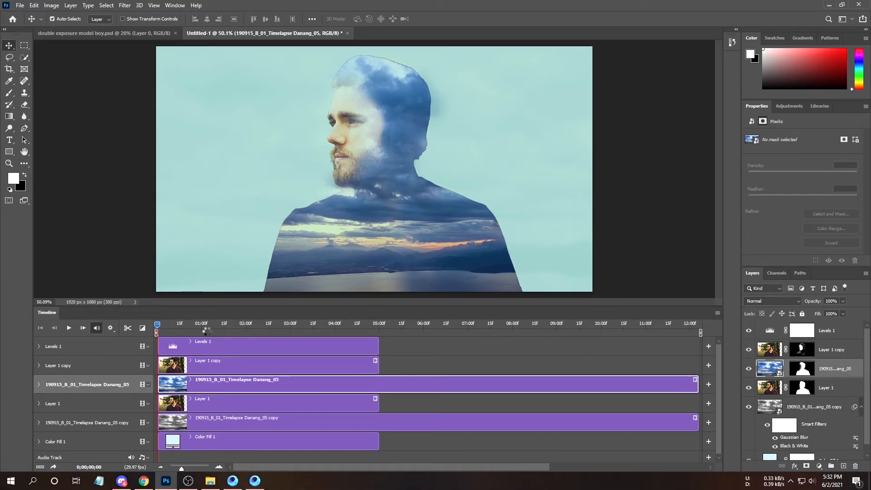
{"action": "left_click_drag", "start_coordinate": [186, 327], "coordinate": [142, 322]}
{"action": "double_click", "coordinate": [766, 369]}
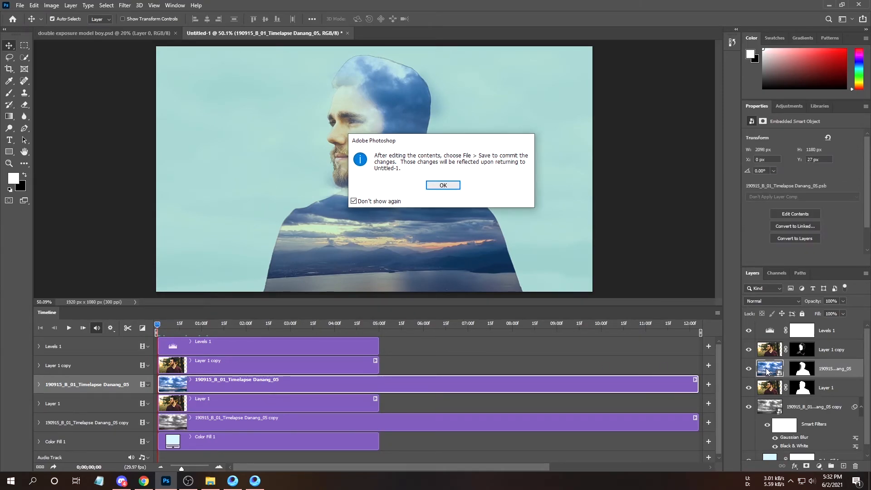
{"action": "left_click", "coordinate": [450, 185]}
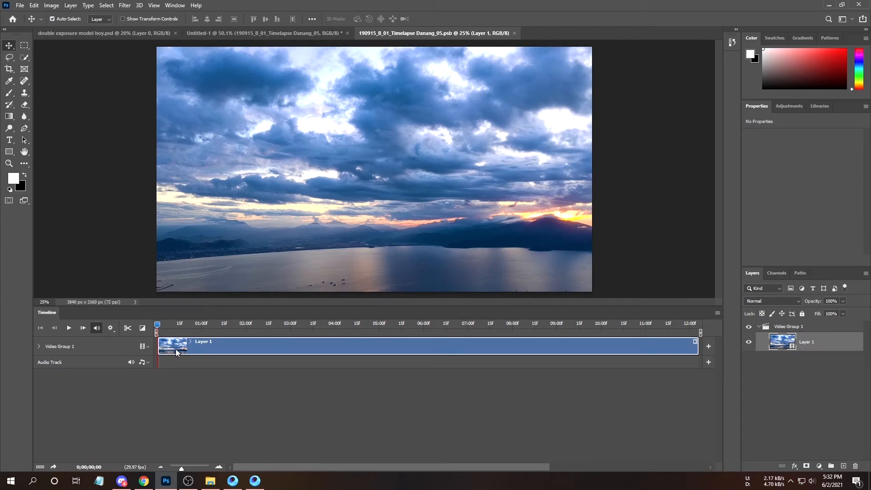
{"action": "mouse_move", "coordinate": [154, 323]}
{"action": "left_mouse_down"}
{"action": "mouse_move", "coordinate": [428, 348]}
{"action": "mouse_move", "coordinate": [706, 342]}
{"action": "mouse_move", "coordinate": [153, 333]}
{"action": "left_mouse_up"}
Return to the Untitled-1 composition and trim both sky timelapse tracks to end at 05:00.
{"action": "left_click", "coordinate": [243, 35]}
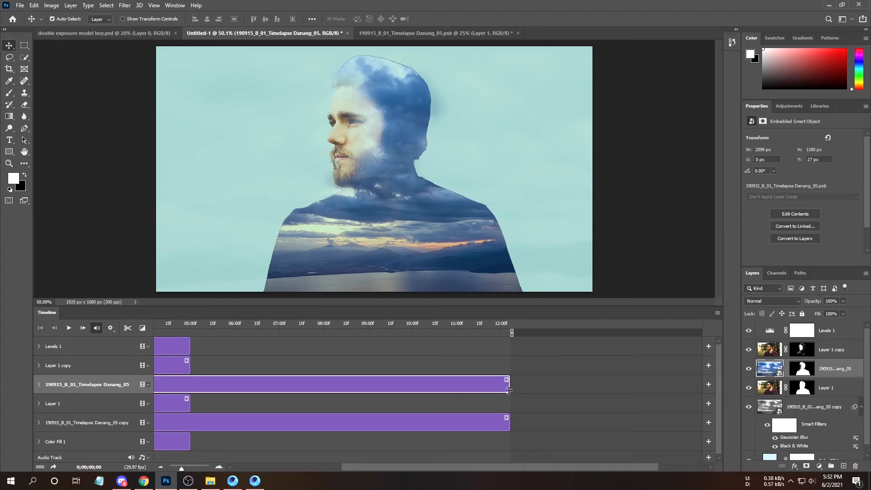
{"action": "left_click_drag", "start_coordinate": [509, 386], "coordinate": [190, 387]}
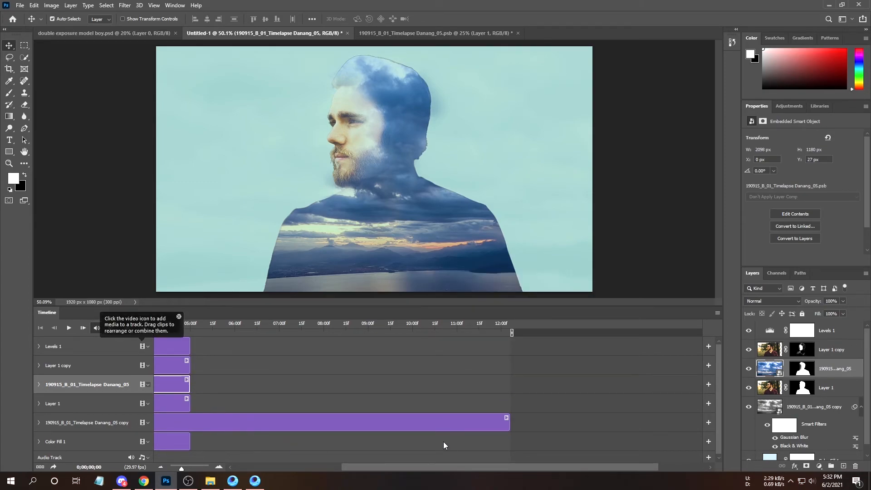
{"action": "left_click_drag", "start_coordinate": [506, 422], "coordinate": [189, 417]}
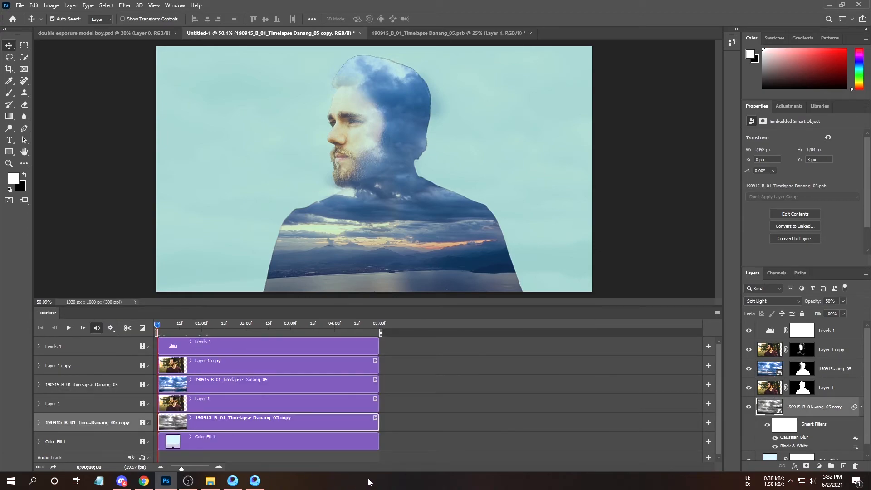
Play the Untitled-1 timeline to preview the moving clouds inside the portrait.
{"action": "left_click", "coordinate": [69, 328]}
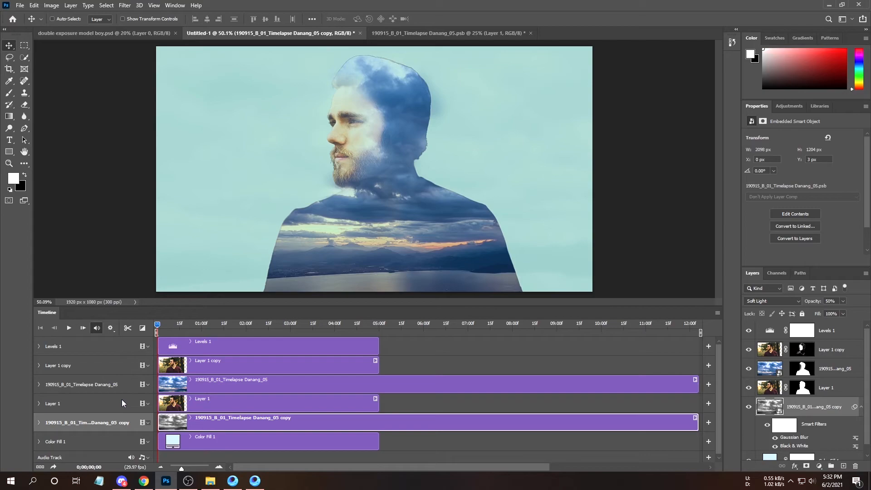
{"action": "key", "text": "ctrl+Tab"}
{"action": "left_click", "coordinate": [226, 33]}
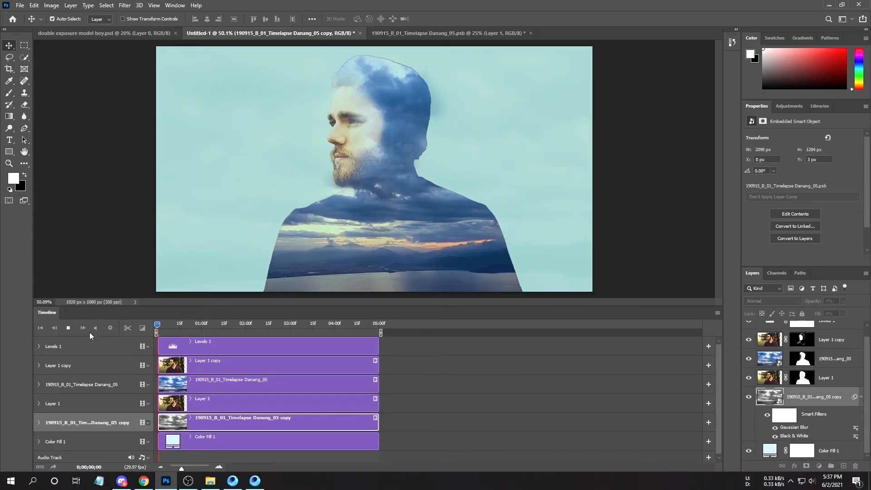
{"action": "left_click", "coordinate": [68, 327]}
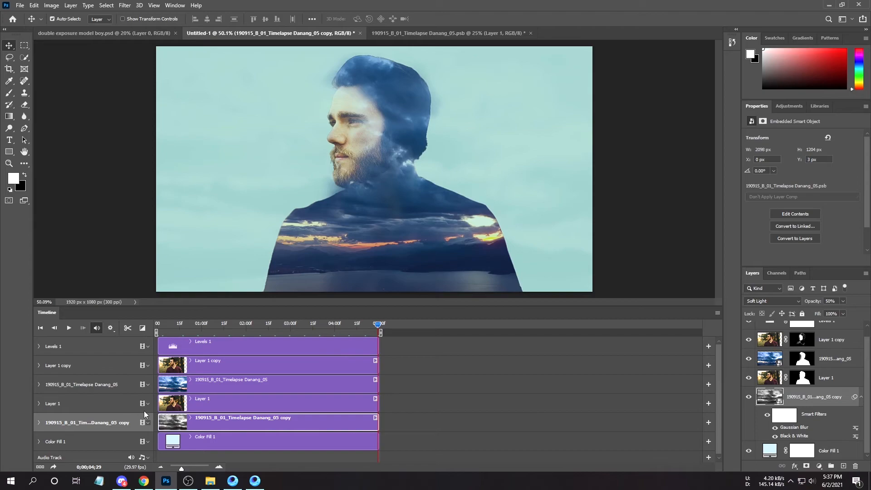
Try a different layer opacity on the background color fill.
{"action": "left_click", "coordinate": [769, 450]}
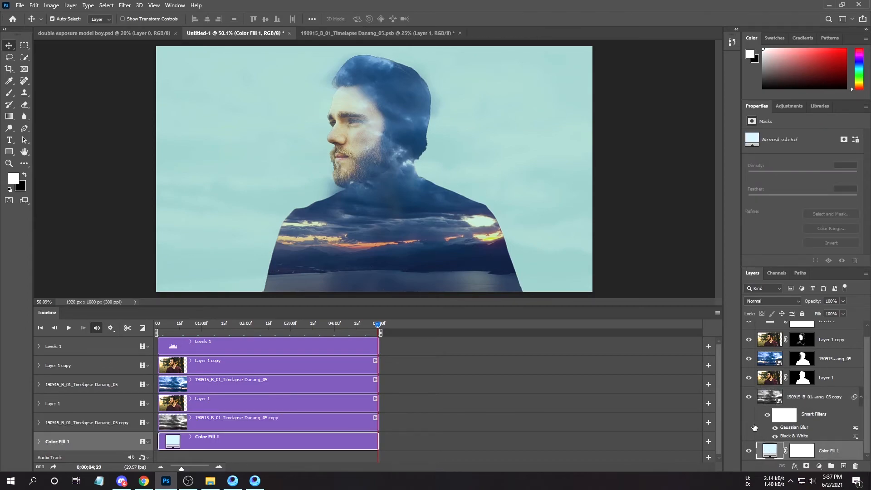
{"action": "left_click", "coordinate": [843, 301]}
{"action": "left_click_drag", "start_coordinate": [821, 318], "coordinate": [860, 314]}
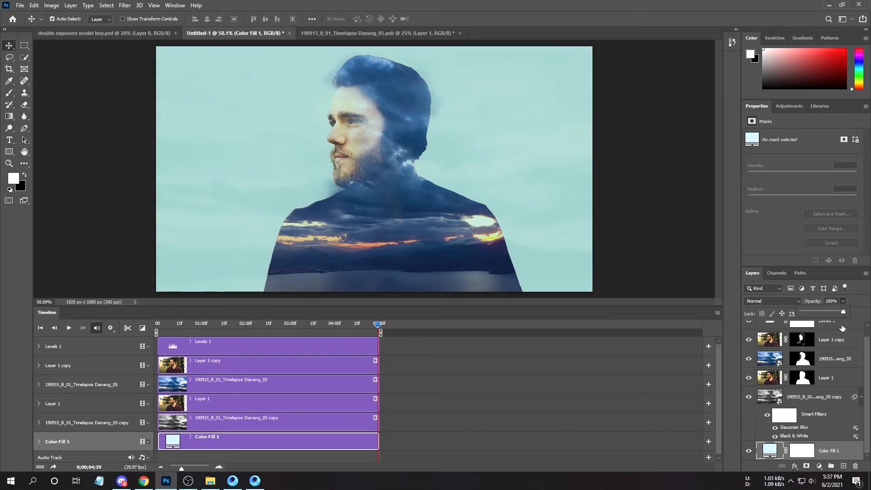
Try the Screen blend mode on the background color fill and return it to Normal.
{"action": "left_click", "coordinate": [798, 301]}
{"action": "left_click", "coordinate": [771, 324]}
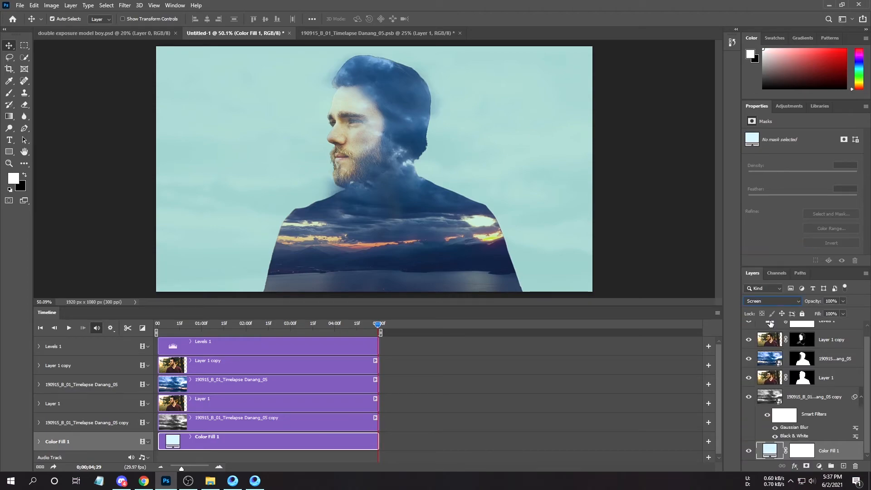
{"action": "left_click", "coordinate": [797, 300]}
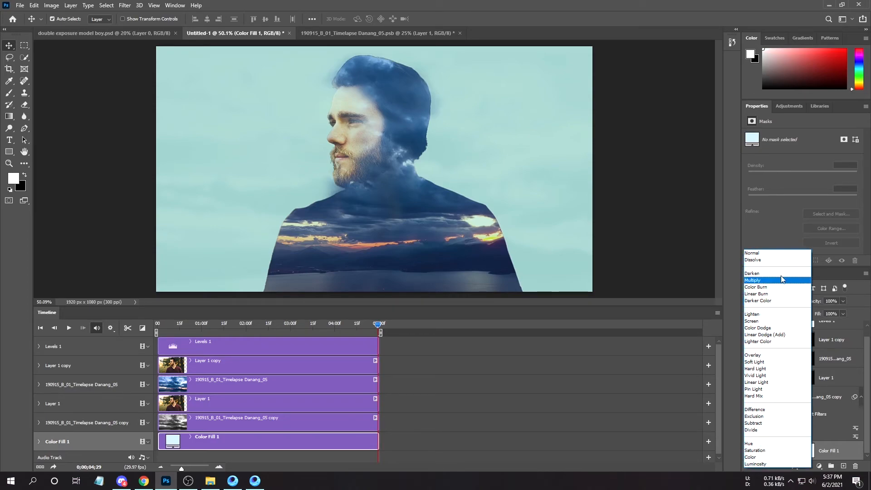
{"action": "left_click", "coordinate": [762, 253]}
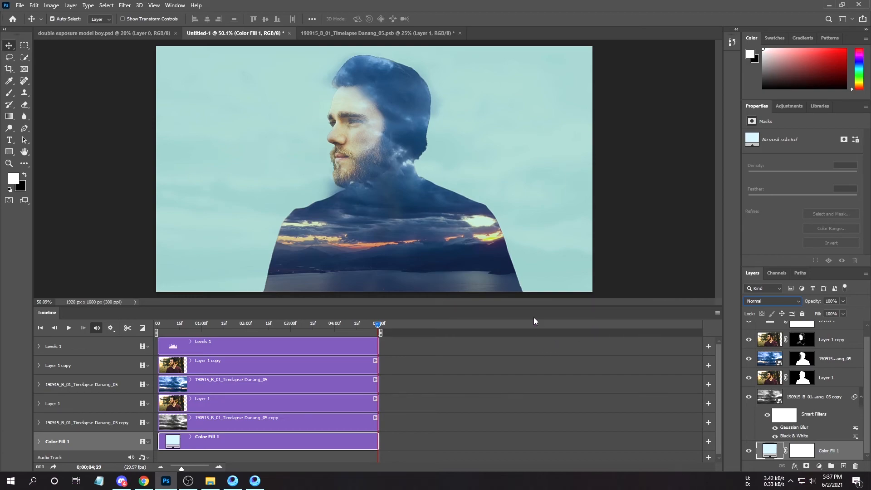
Change the background color fill to light blue, hex aaccec.
{"action": "double_click", "coordinate": [770, 451]}
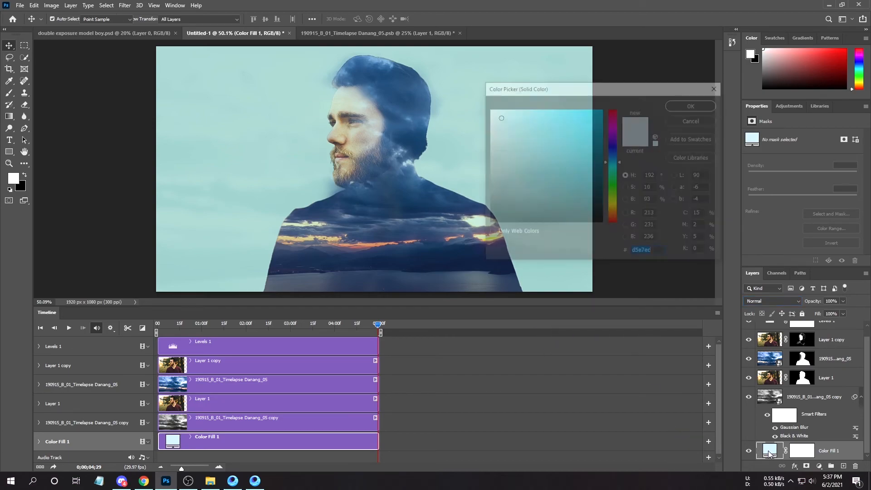
{"action": "left_click_drag", "start_coordinate": [620, 159], "coordinate": [619, 157]}
{"action": "left_click_drag", "start_coordinate": [513, 118], "coordinate": [520, 117]}
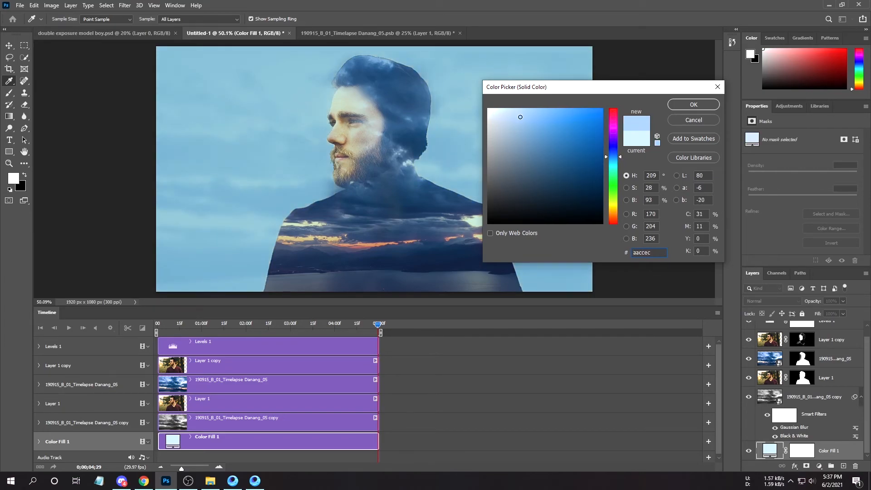
{"action": "left_click", "coordinate": [691, 104]}
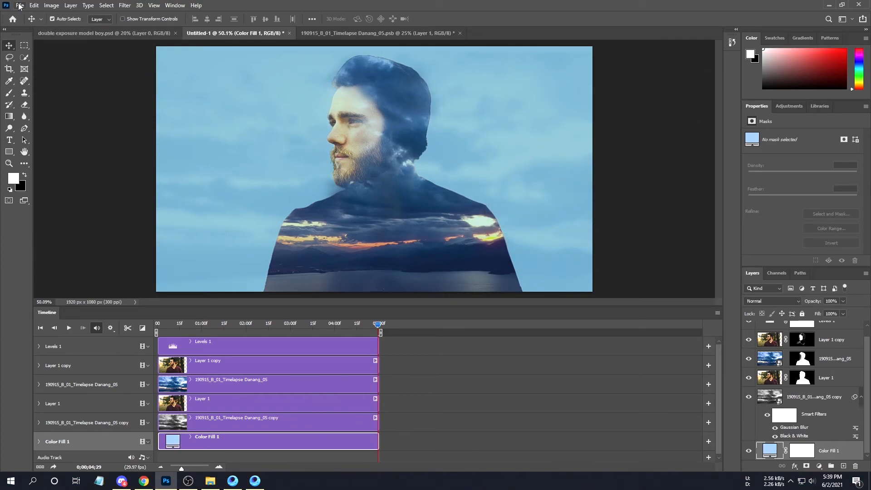
Set up a Save for Web (Legacy) GIF export 600 px wide and play its animation preview.
{"action": "left_click", "coordinate": [20, 6]}
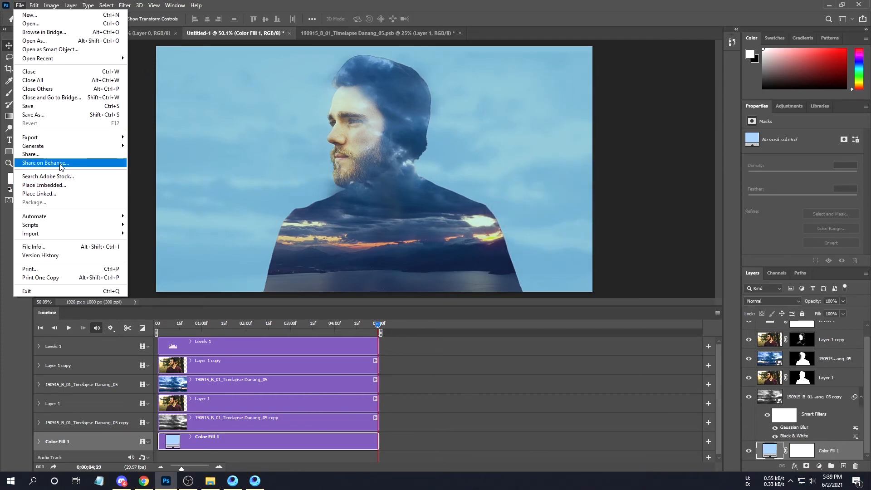
{"action": "mouse_move", "coordinate": [68, 137]}
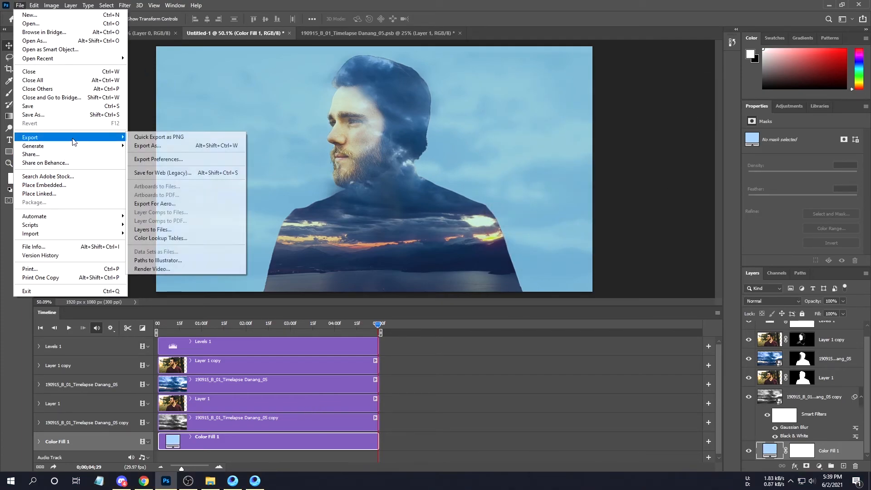
{"action": "left_click", "coordinate": [181, 171]}
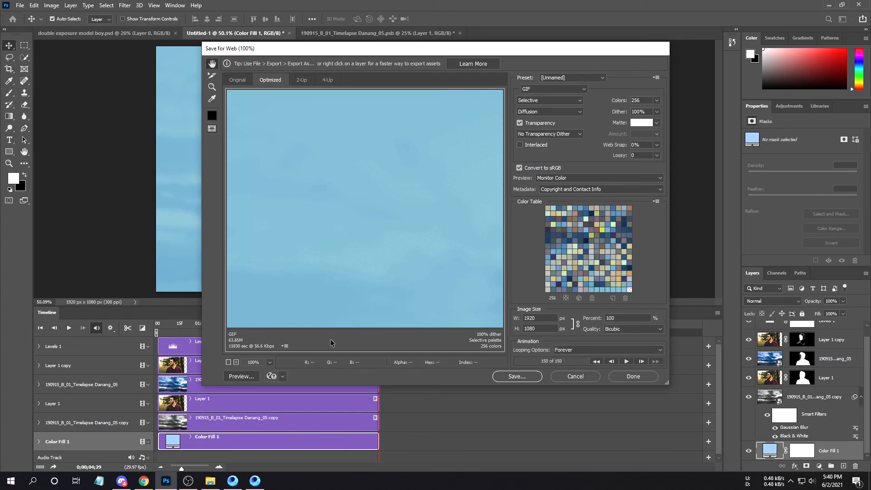
{"action": "left_click_drag", "start_coordinate": [306, 267], "coordinate": [313, 300]}
{"action": "double_click", "coordinate": [535, 319]}
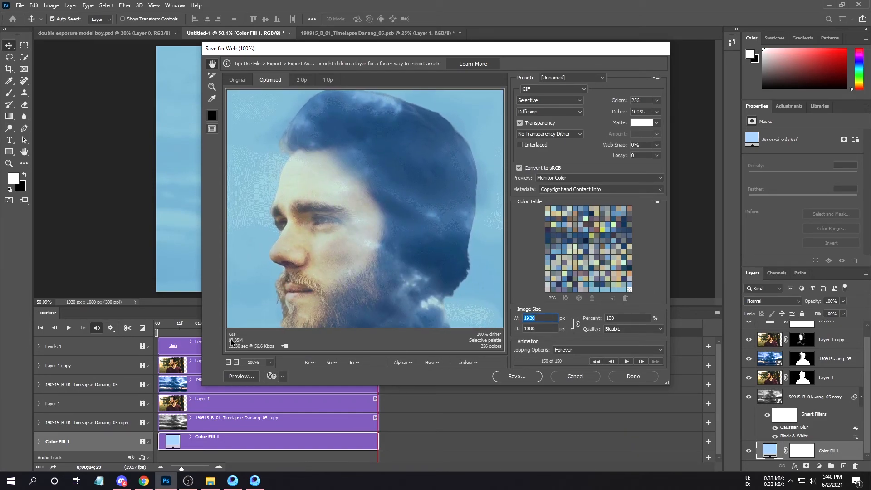
{"action": "type", "text": "600"}
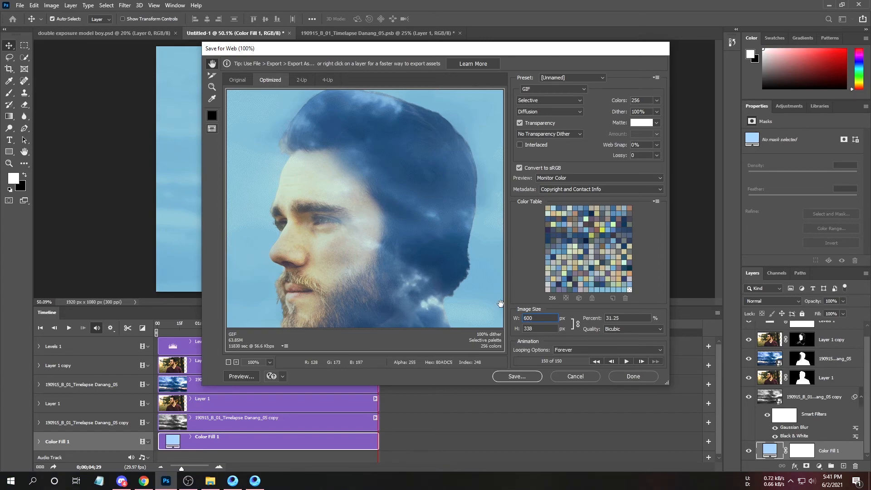
{"action": "key", "text": "Return"}
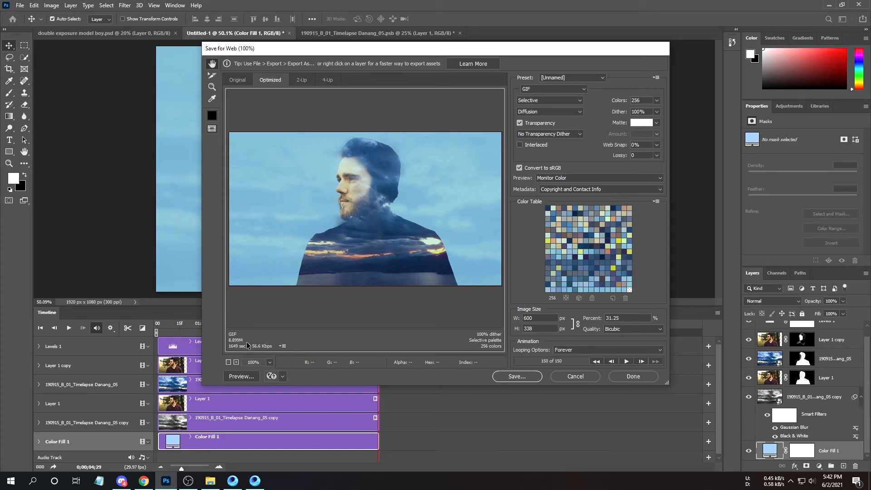
{"action": "left_click", "coordinate": [625, 362]}
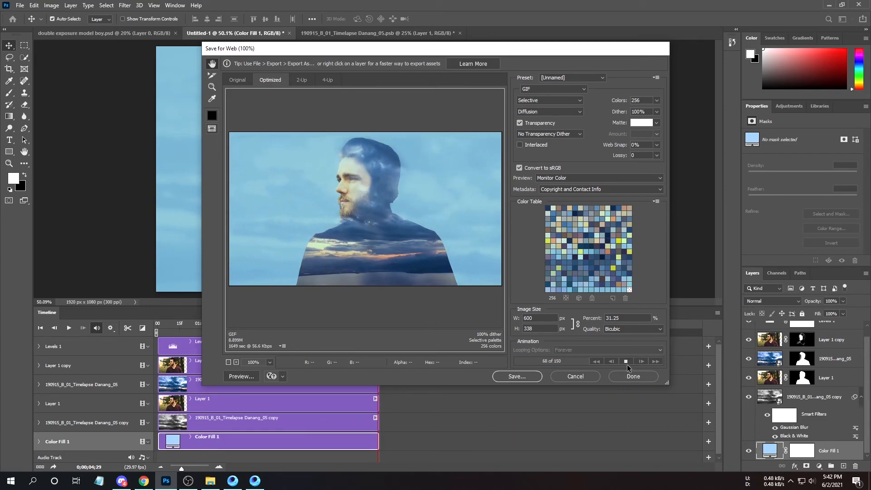
{"action": "left_click", "coordinate": [626, 361]}
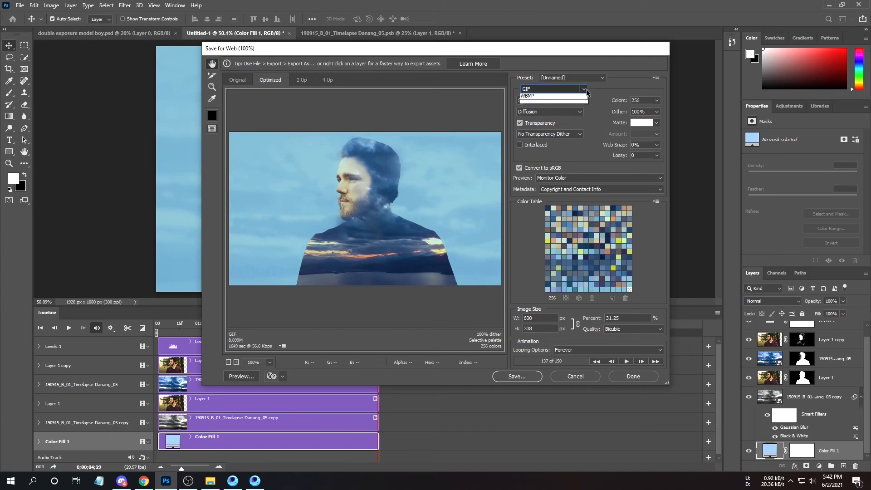
Set the GIF's color reduction to Perceptual with Diffusion dither and Monitor Color preview, and turn off transparency.
{"action": "left_click", "coordinate": [558, 100]}
{"action": "left_click", "coordinate": [542, 108]}
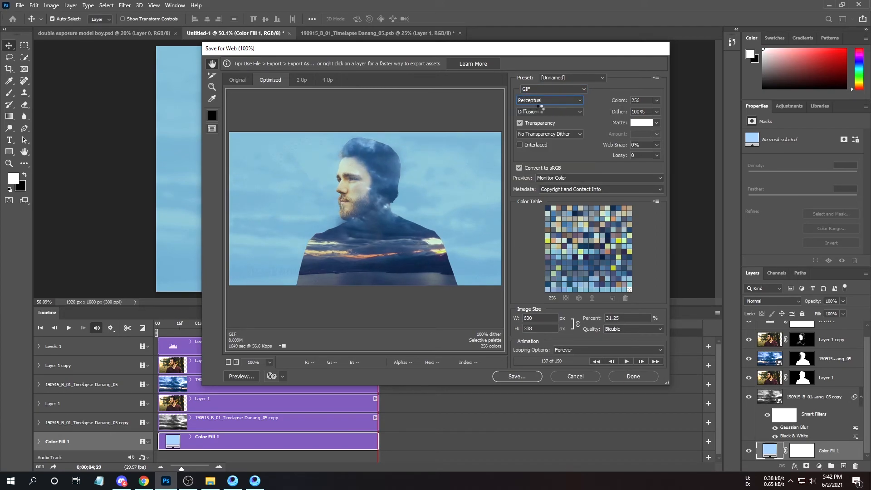
{"action": "left_click", "coordinate": [578, 113]}
{"action": "left_click", "coordinate": [547, 137]}
{"action": "left_click", "coordinate": [521, 124]}
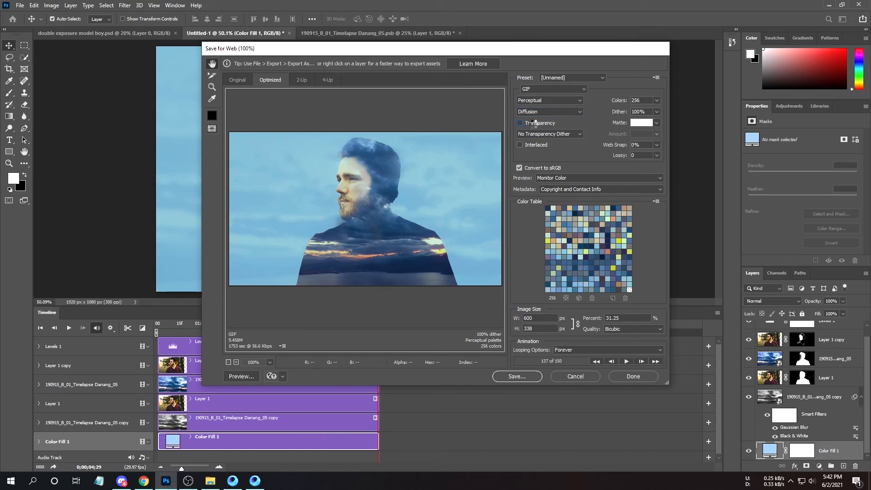
{"action": "left_click", "coordinate": [658, 178]}
{"action": "left_click", "coordinate": [657, 182]}
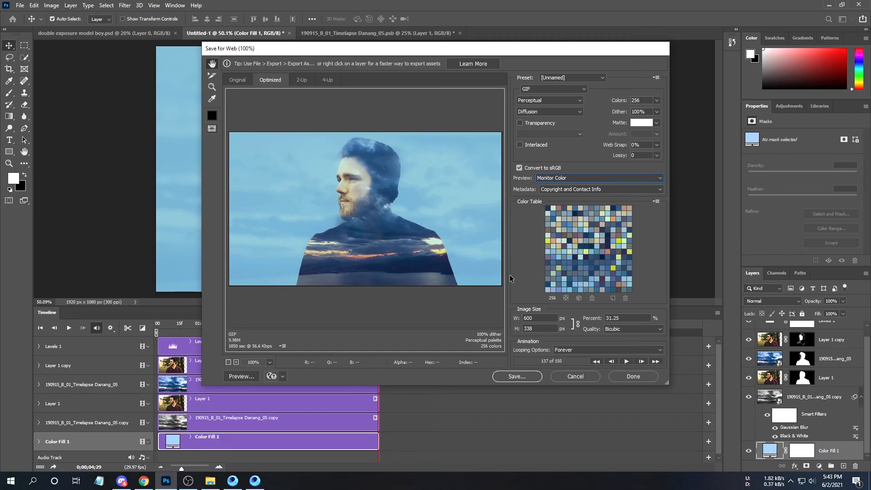
Start saving the optimized GIF and choose the nomans work folder on Local Disk (D:) as its destination.
{"action": "left_click", "coordinate": [517, 376]}
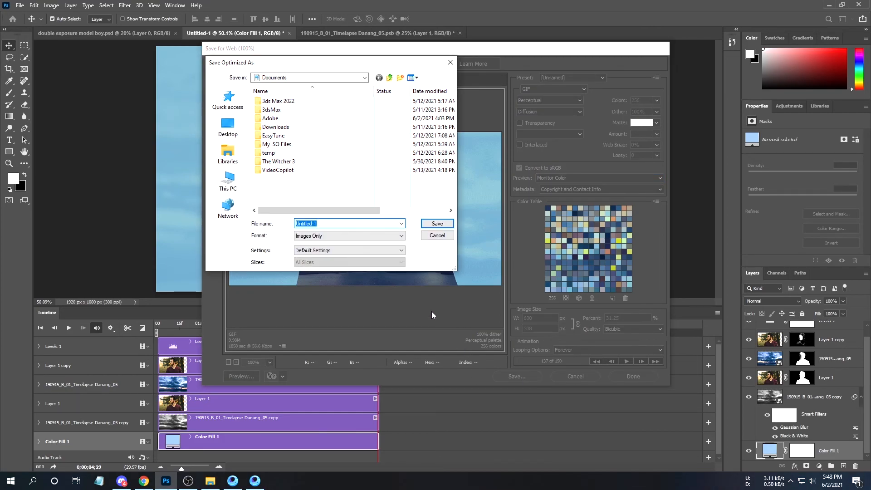
{"action": "left_click", "coordinate": [228, 179]}
{"action": "scroll", "coordinate": [311, 168], "scroll_direction": "down", "scroll_amount": 3}
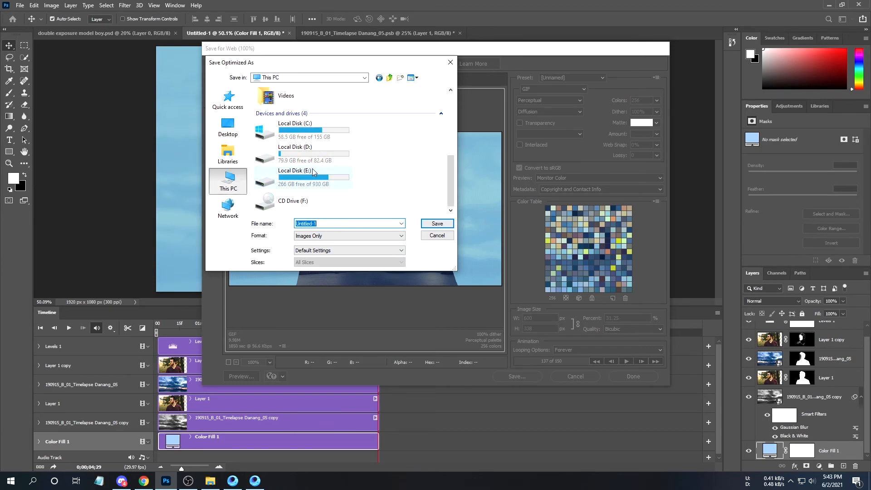
{"action": "double_click", "coordinate": [308, 152]}
{"action": "double_click", "coordinate": [323, 111]}
Name the GIF double exposure cinemagraph.gif and save it as Images Only with Default Settings.
{"action": "left_click", "coordinate": [304, 224]}
{"action": "type", "text": "double exposure cinagraph.gif"}
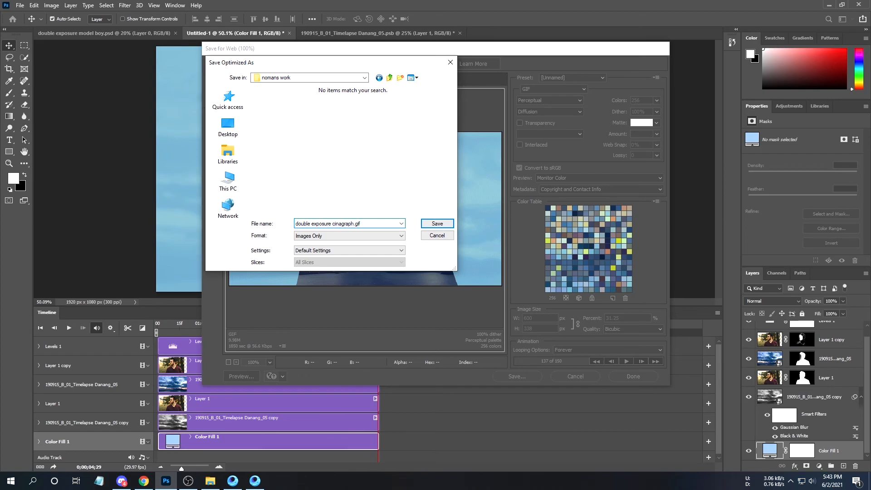
{"action": "left_click", "coordinate": [342, 223]}
{"action": "type", "text": "ma"}
{"action": "left_click", "coordinate": [401, 102]}
{"action": "left_click", "coordinate": [342, 222]}
{"action": "key", "text": "BackSpace"}
{"action": "type", "text": "e"}
{"action": "left_click", "coordinate": [377, 235]}
{"action": "left_click", "coordinate": [369, 249]}
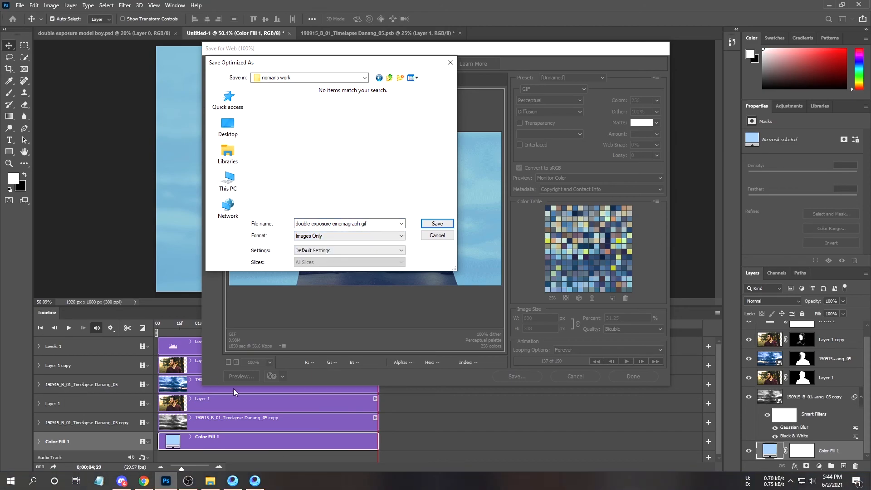
{"action": "left_click", "coordinate": [436, 223]}
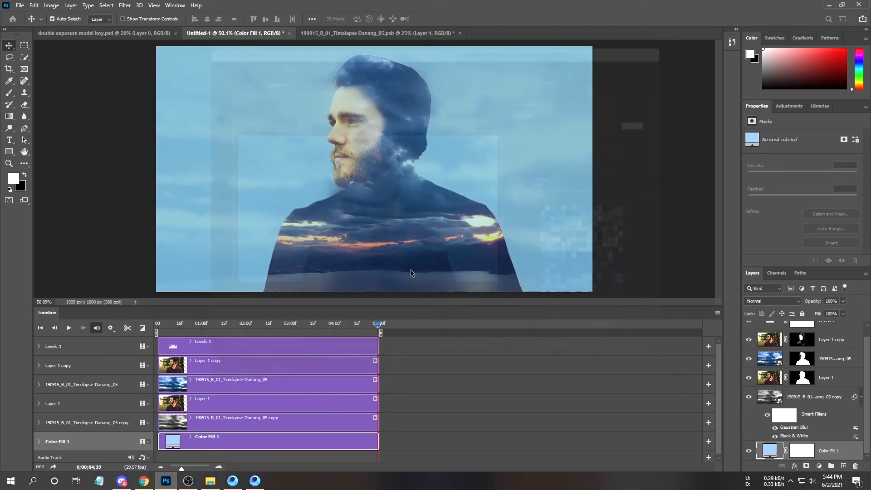
Switch to the nomans work folder in File Explorer and play the exported cinemagraph GIF in Photos.
{"action": "key", "text": "alt+Tab"}
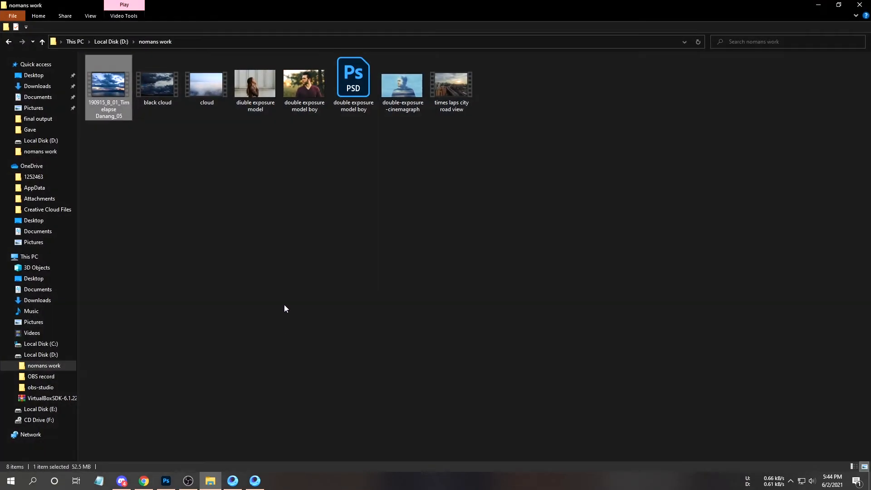
{"action": "double_click", "coordinate": [405, 88]}
{"action": "left_click", "coordinate": [450, 340]}
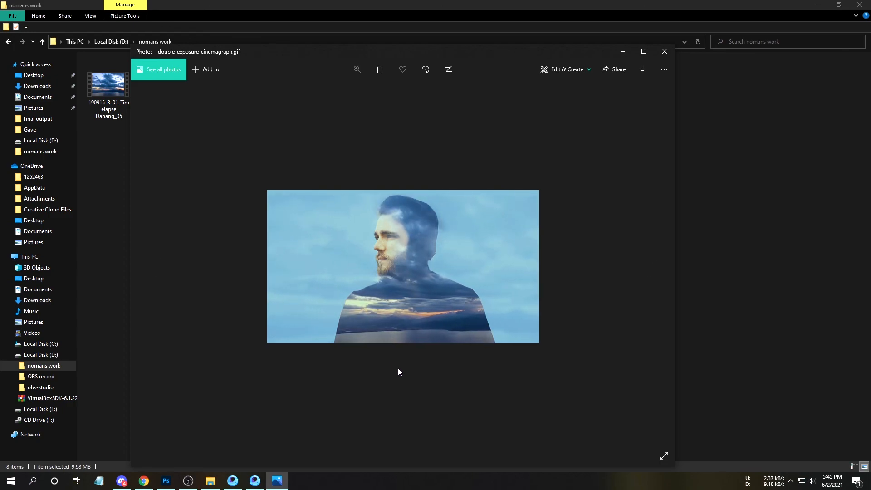
{"action": "left_click", "coordinate": [665, 52]}
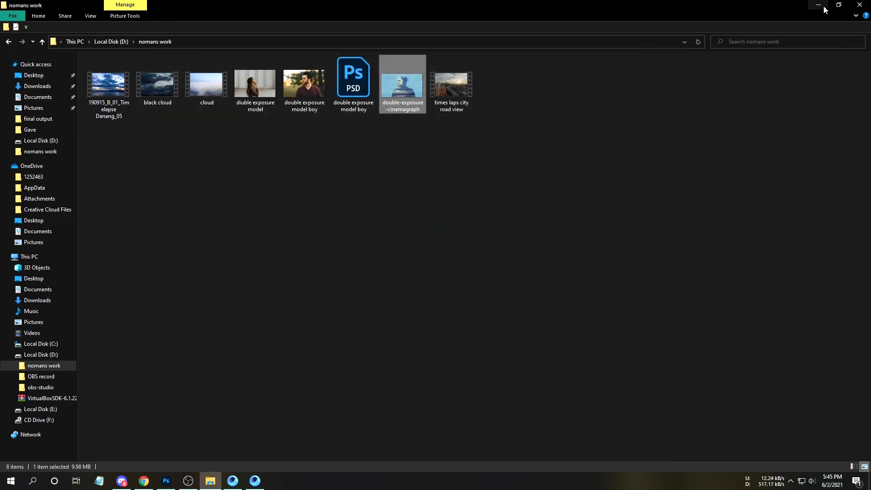
{"action": "left_click", "coordinate": [821, 6]}
Start a Render Video export of the composition and name the output Double exposure cinemagraph.mp4.
{"action": "left_click", "coordinate": [20, 5]}
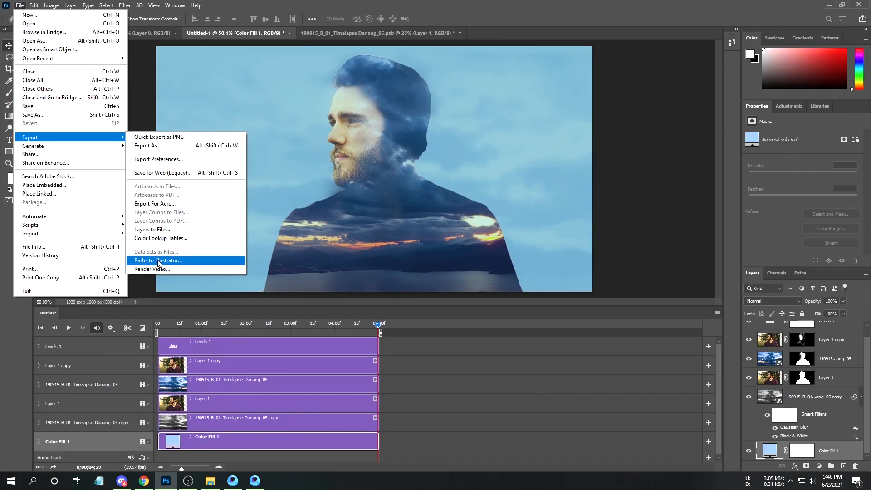
{"action": "left_click", "coordinate": [218, 261]}
{"action": "left_click", "coordinate": [313, 104]}
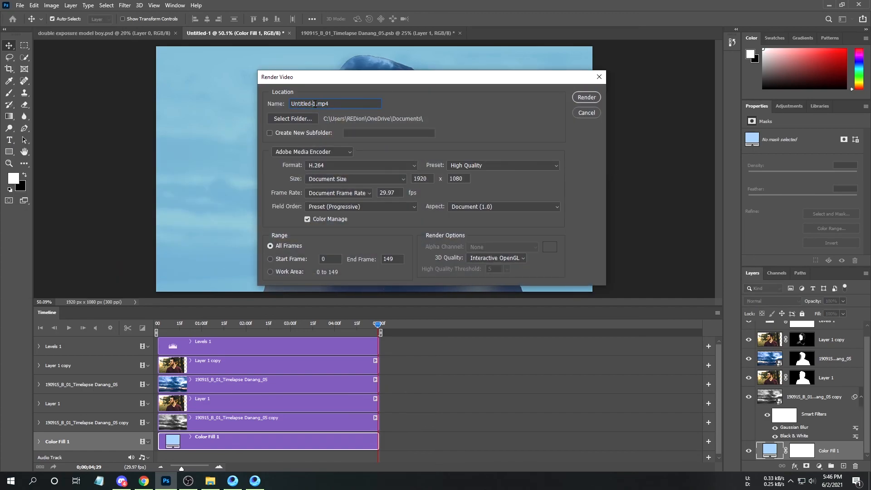
{"action": "key", "text": "BackSpace"}
{"action": "key", "text": "BackSpace"}
{"action": "type", "text": "Double exposure cinemagraph"}
Set the render folder to D:\nomans work and render all frames as H.264 High Quality at 1920 x 1080.
{"action": "left_click", "coordinate": [305, 120]}
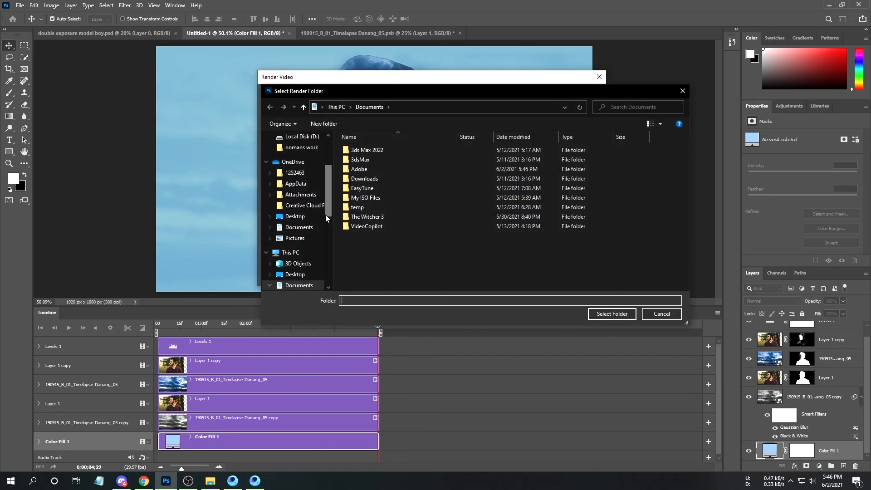
{"action": "scroll", "coordinate": [300, 268], "scroll_direction": "down", "scroll_amount": 3}
{"action": "left_click", "coordinate": [301, 288]}
{"action": "double_click", "coordinate": [408, 161]}
{"action": "left_click", "coordinate": [612, 313]}
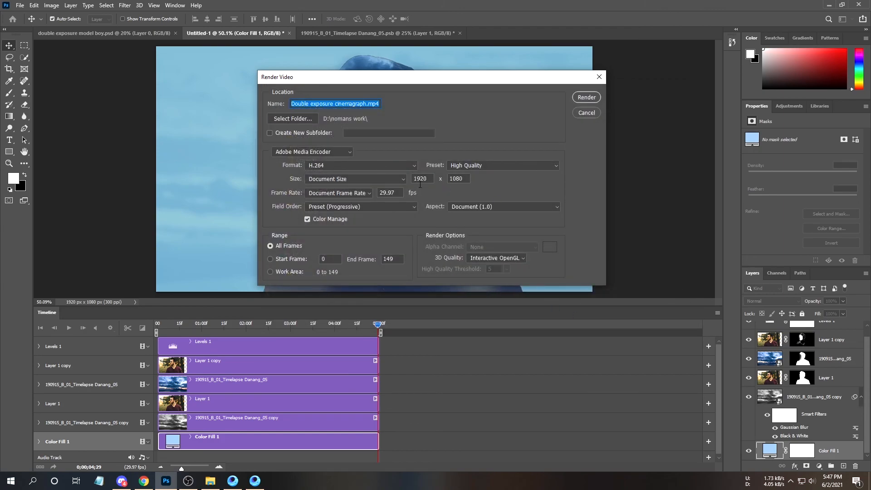
{"action": "key", "text": "Return"}
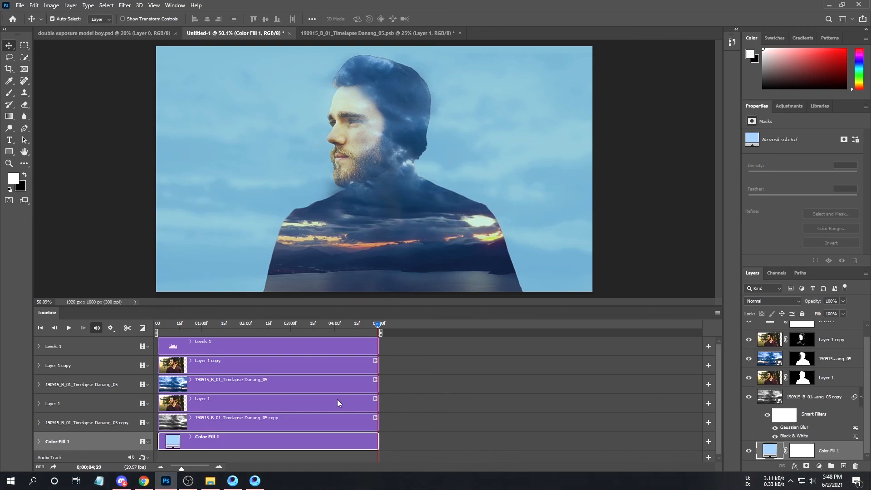
Switch to the nomans work folder in File Explorer and play the rendered MP4 video.
{"action": "left_click", "coordinate": [218, 485]}
{"action": "double_click", "coordinate": [305, 84]}
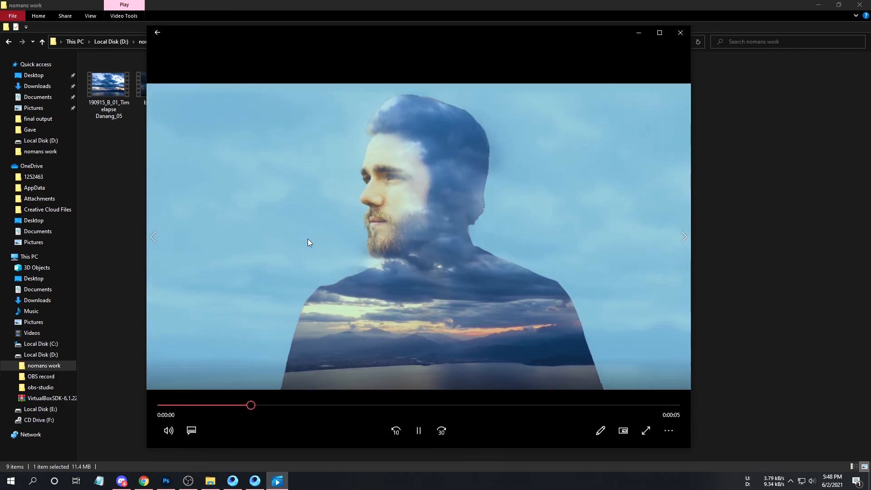